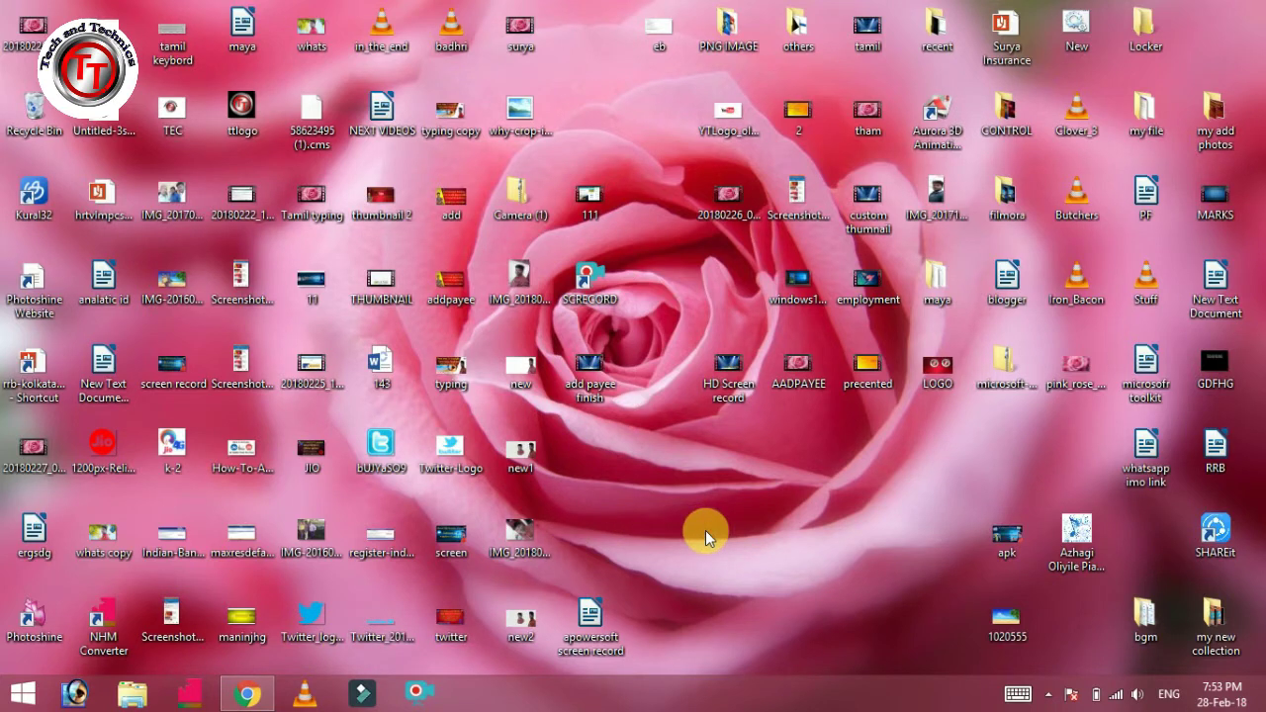
Bring the Chrome window with the 'online passport apply' Google results to the front.
click(244, 693)
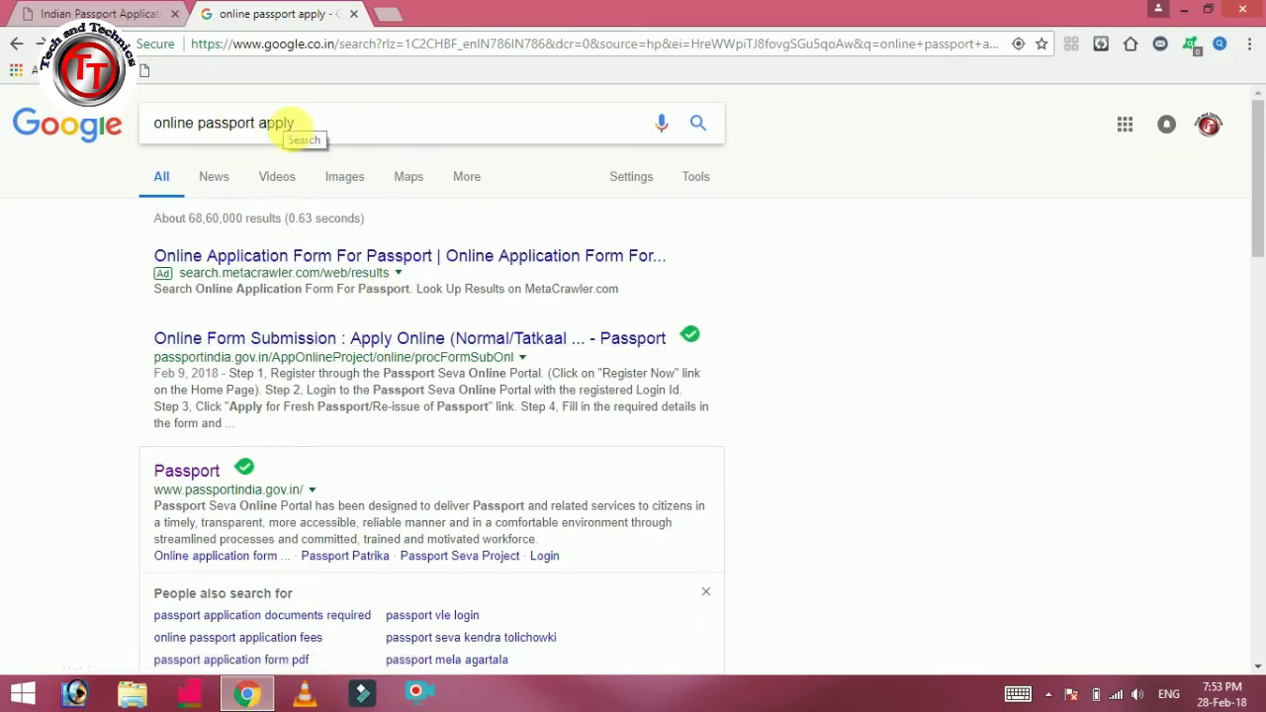
Zoom in on the Google results and open the passportindia.gov.in Passport result.
key(ctrl+plus)
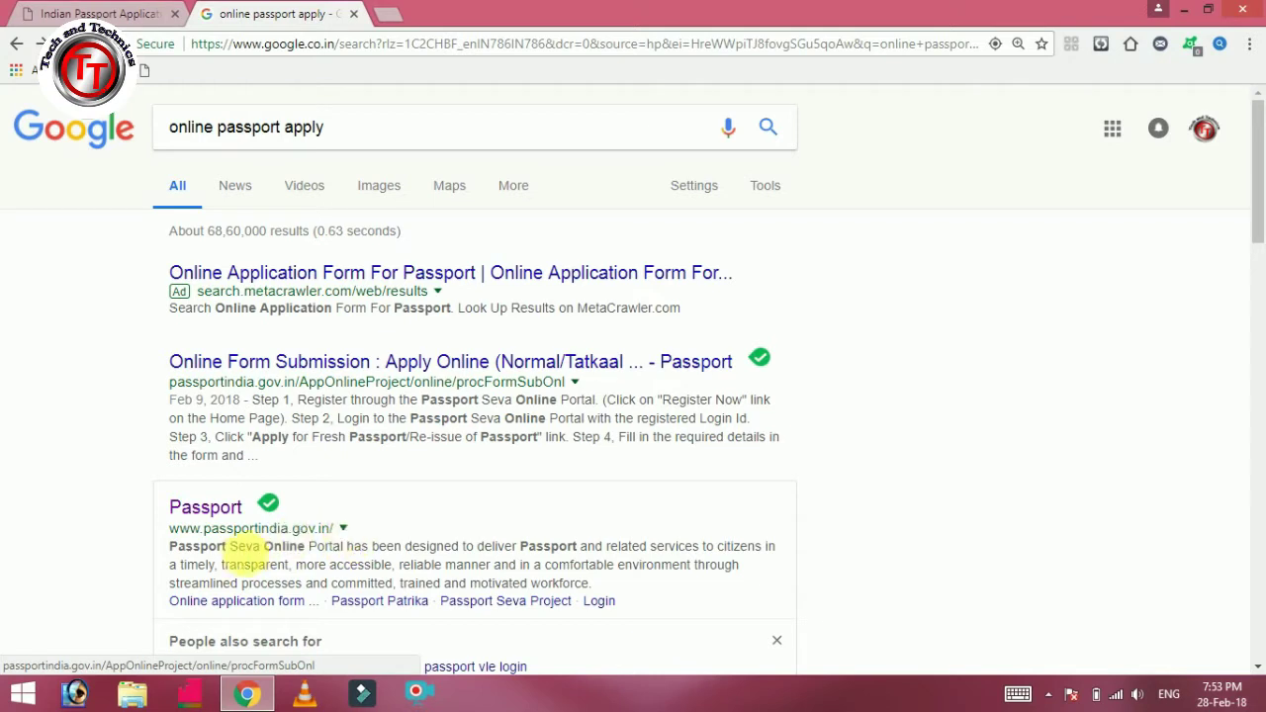
click(173, 506)
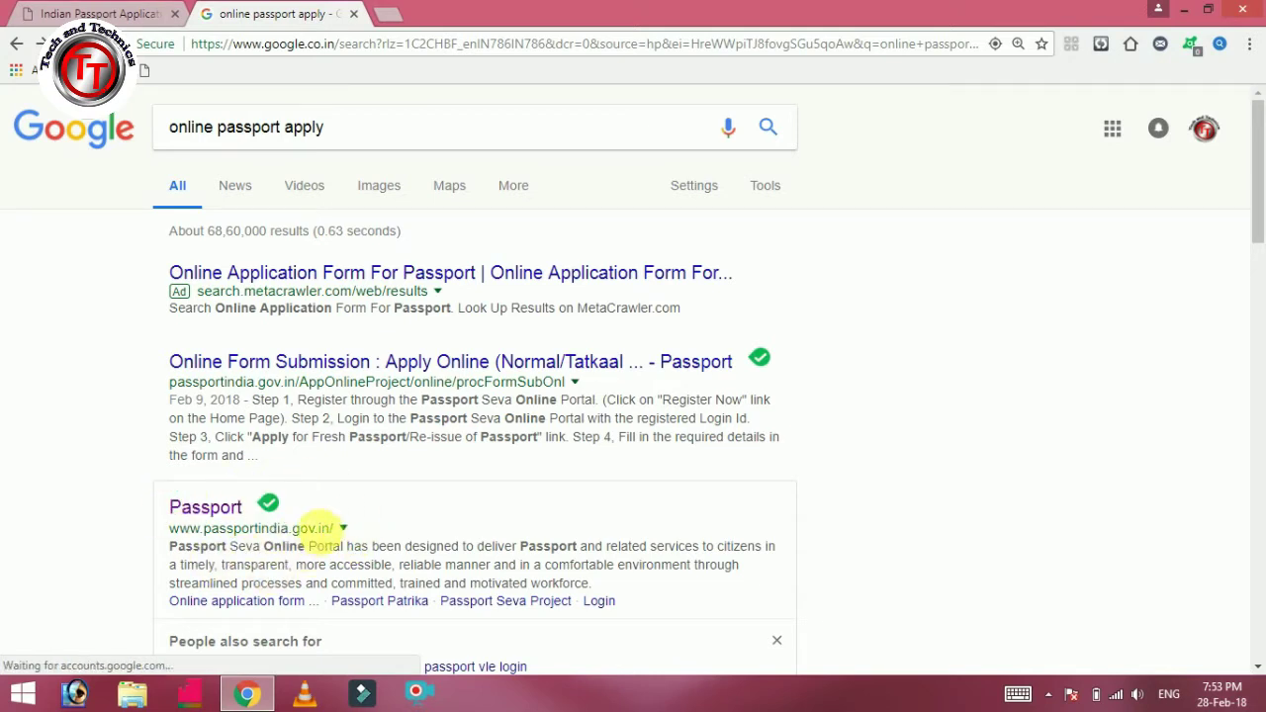
click(192, 510)
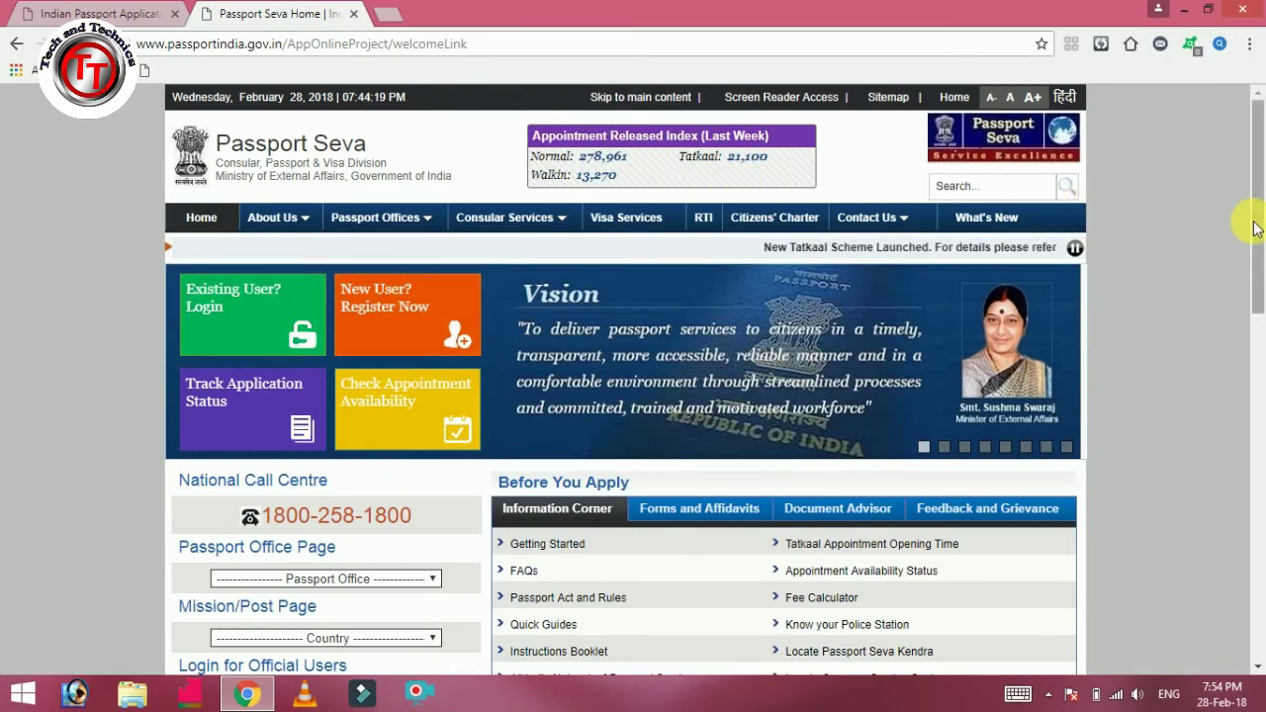
Scroll the Passport Seva home page and choose 'New User? Register Now'.
drag(1254, 227, 1262, 453)
scroll(842, 188, up, 6)
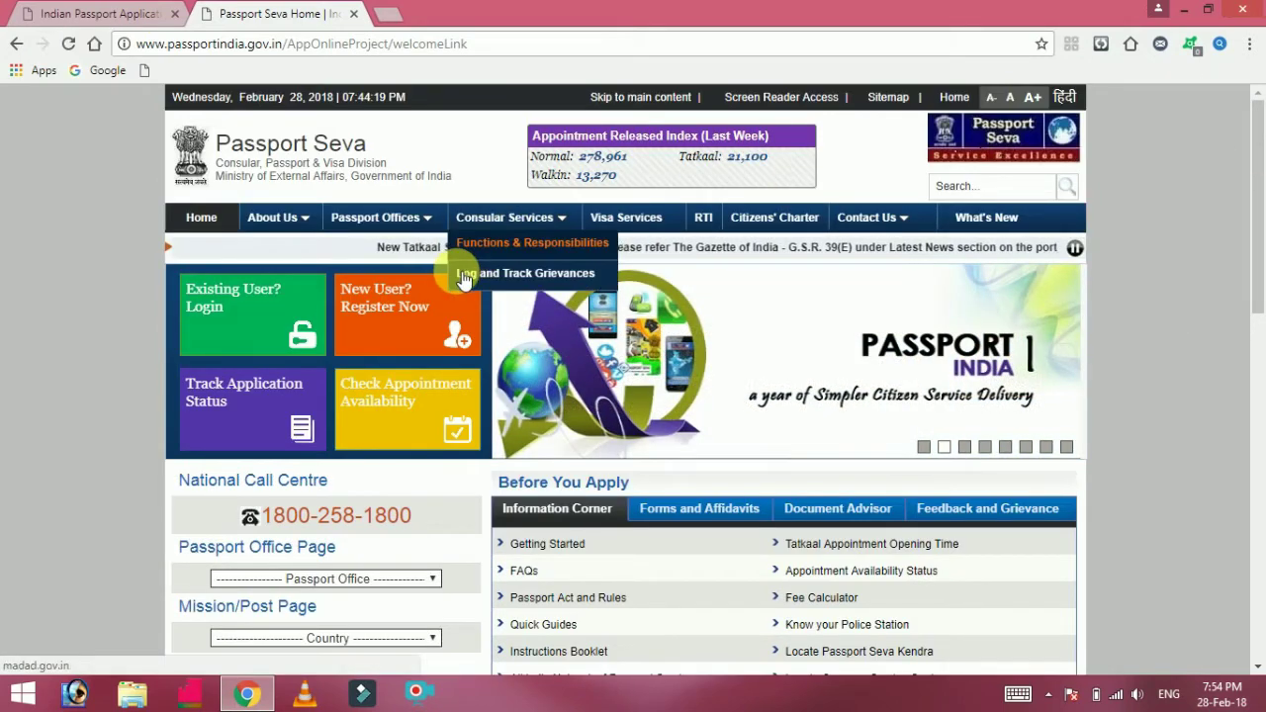
click(403, 317)
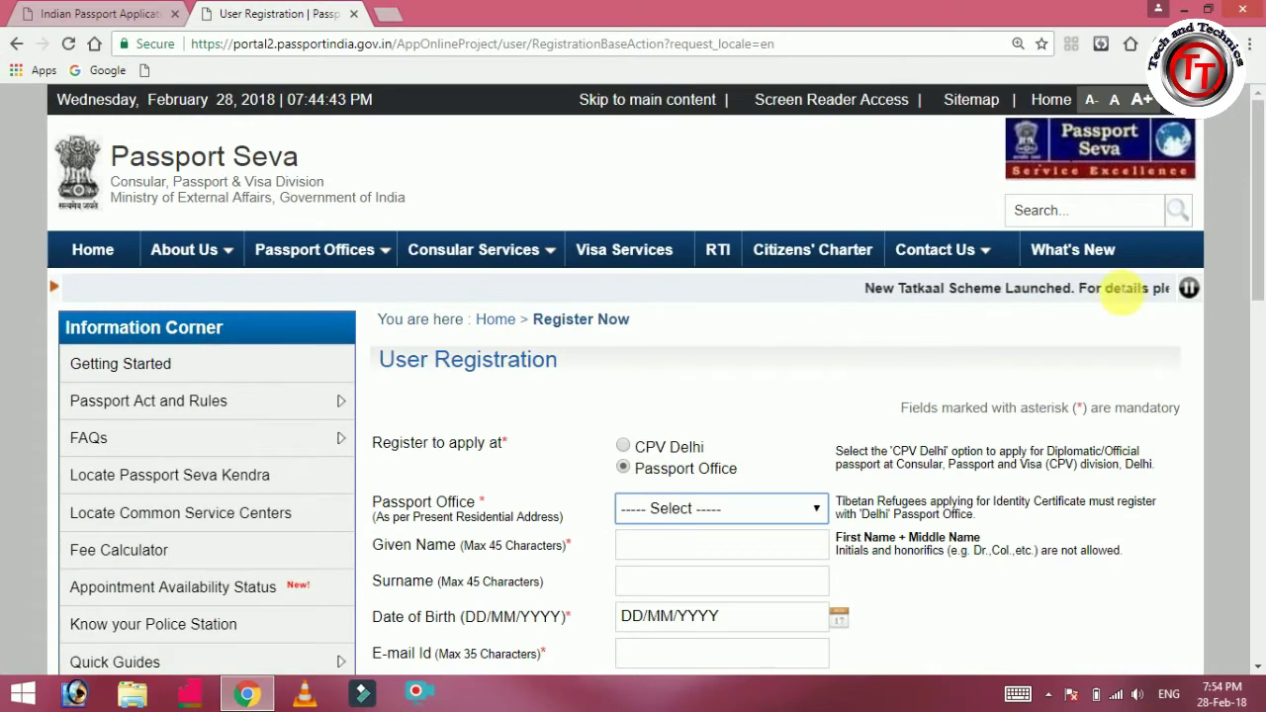
Zoom into the registration form and choose Madurai as the Passport Office.
drag(1251, 222, 1258, 281)
key(ctrl+plus)
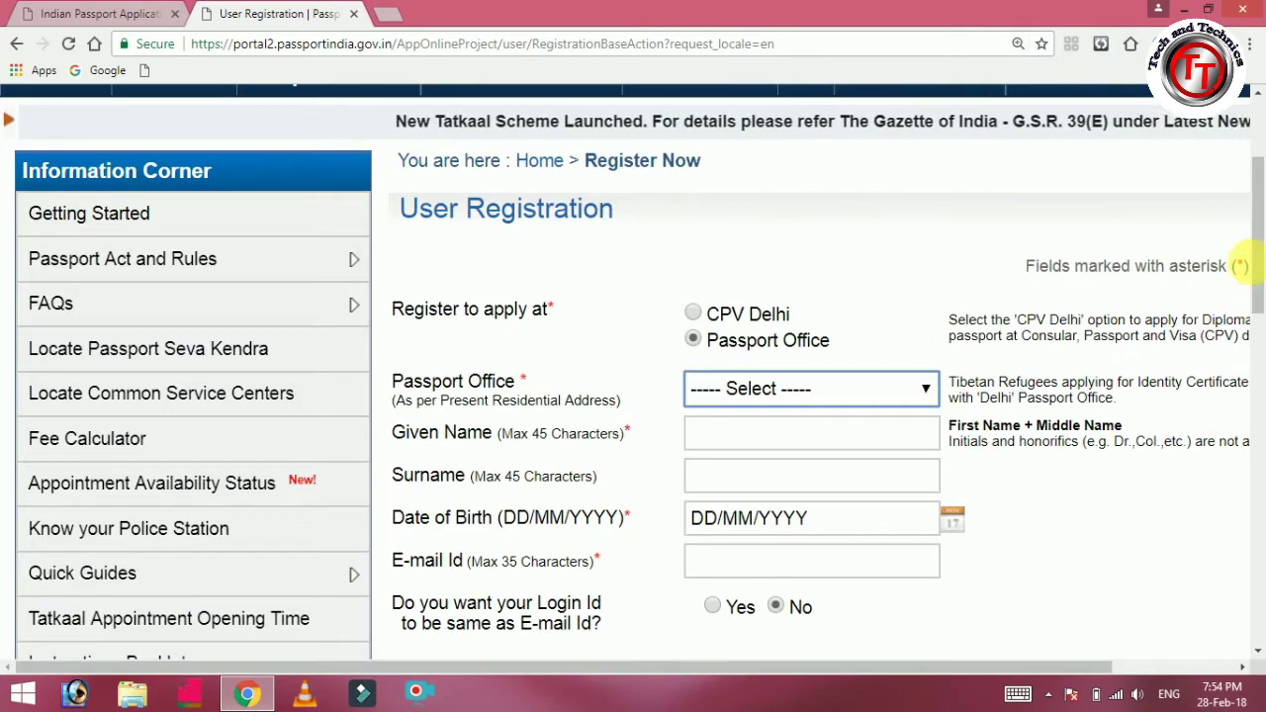
drag(1256, 267, 1254, 315)
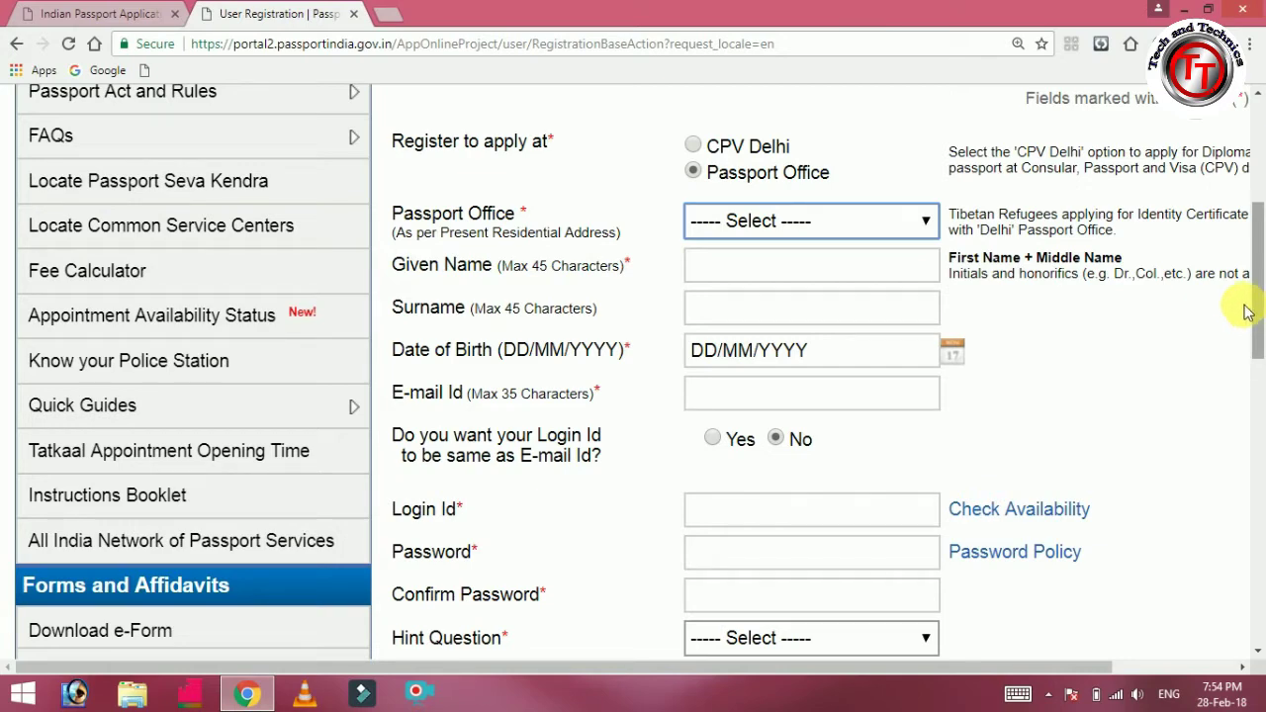
mouse_move(1258, 282)
mouse_down()
mouse_move(1255, 243)
mouse_move(1254, 284)
mouse_up()
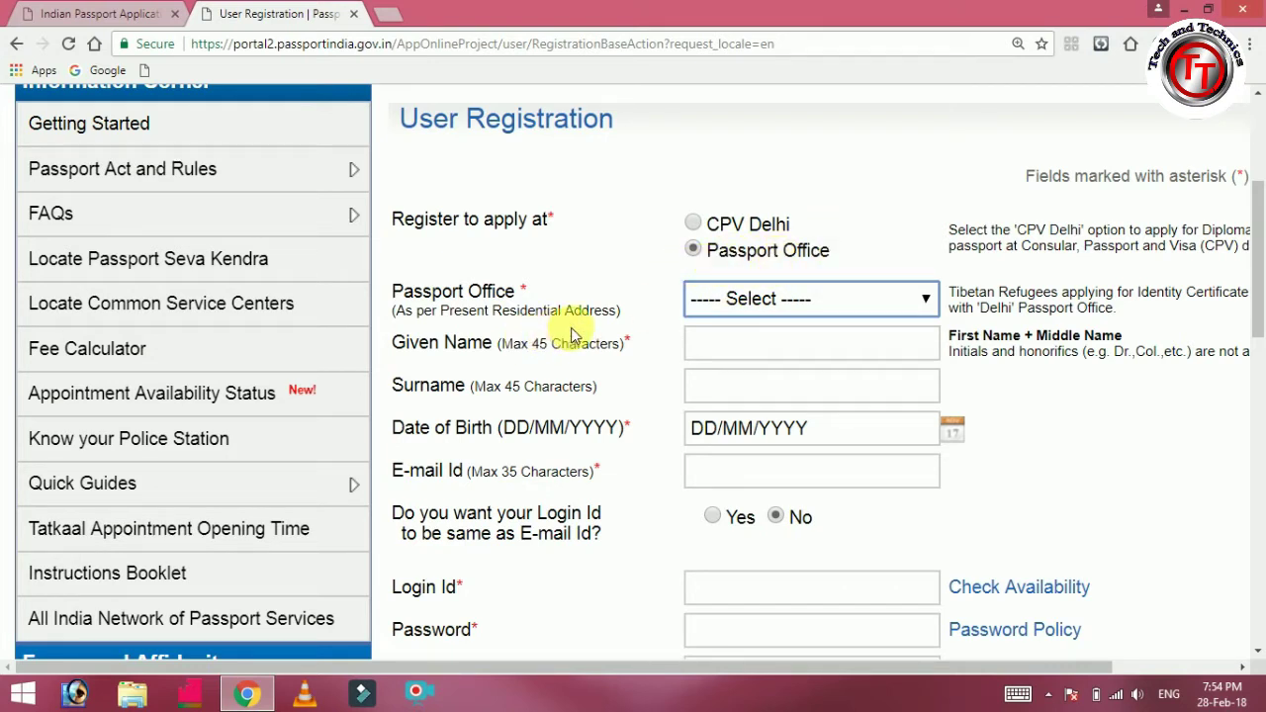
click(793, 307)
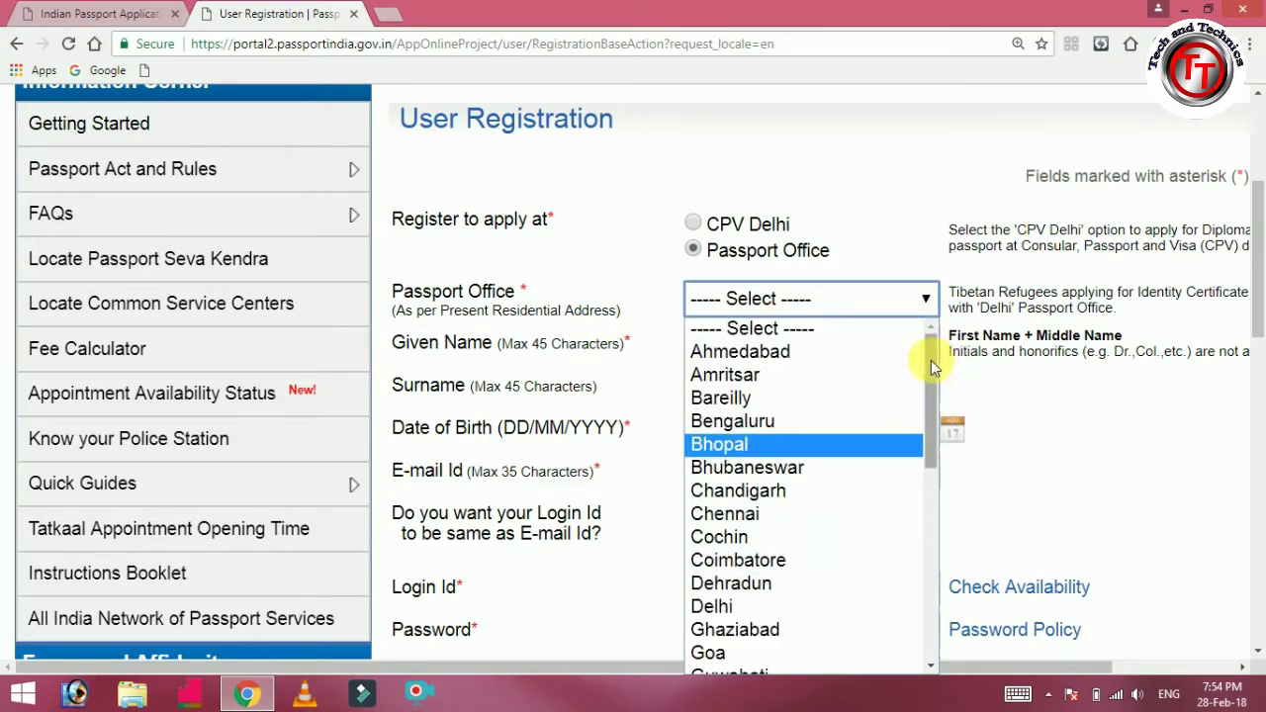
drag(931, 360, 941, 485)
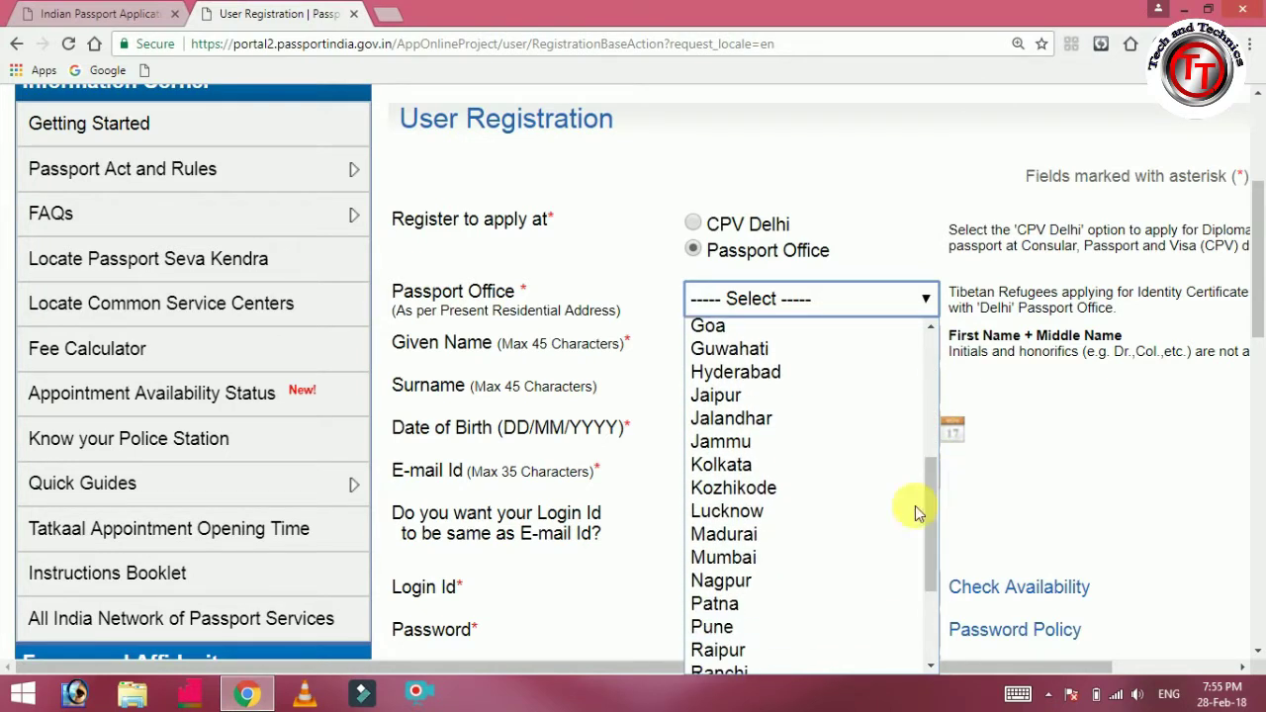
click(804, 543)
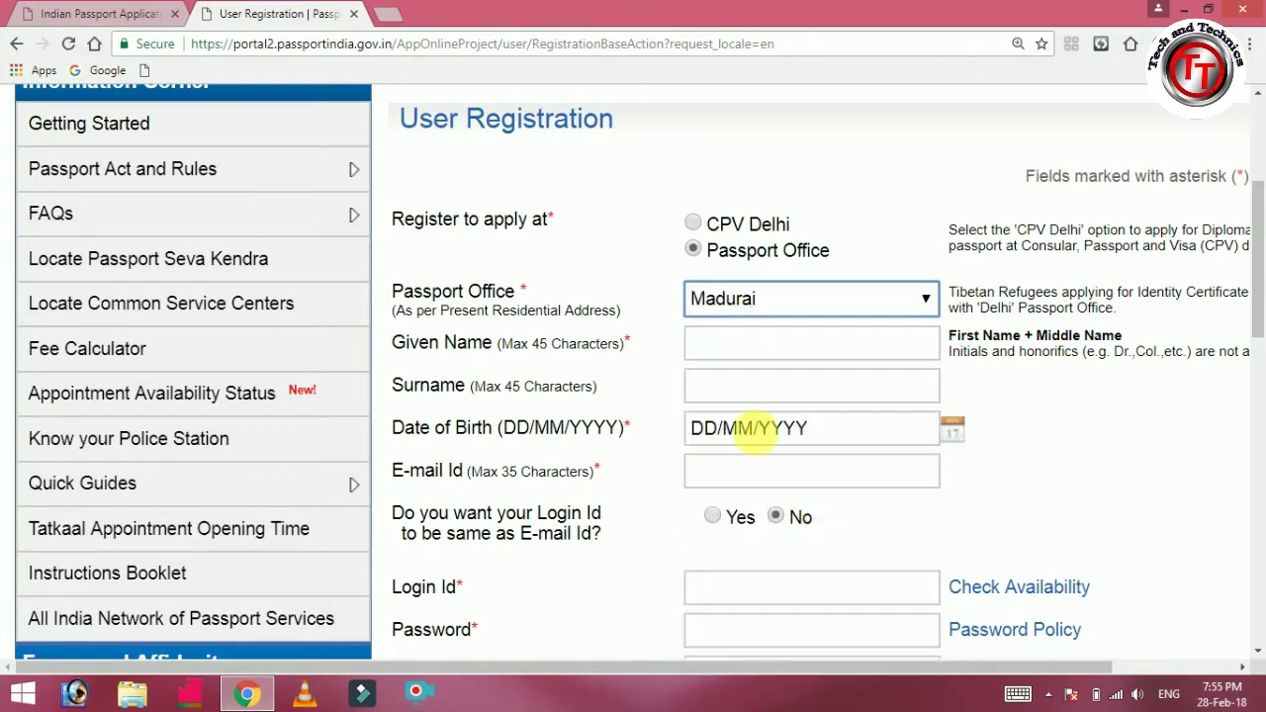
Enter the applicant's given name and surname initial on the registration form.
click(791, 346)
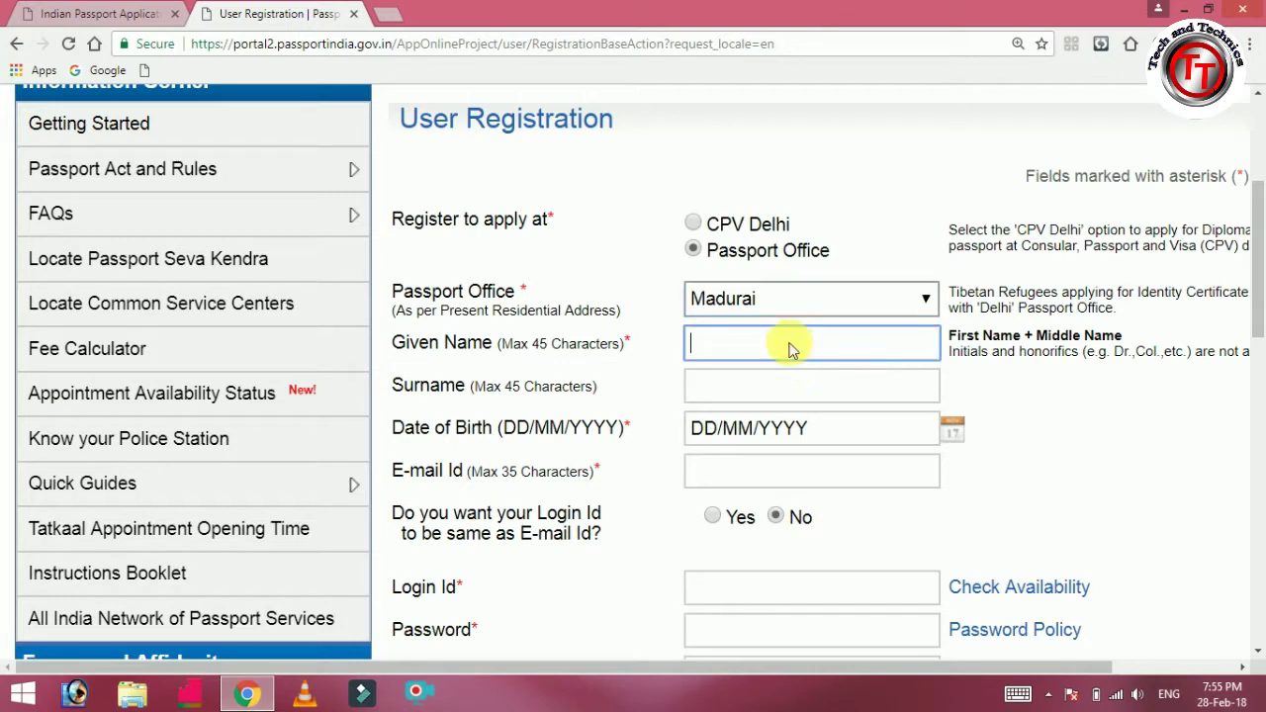
text(manikan)
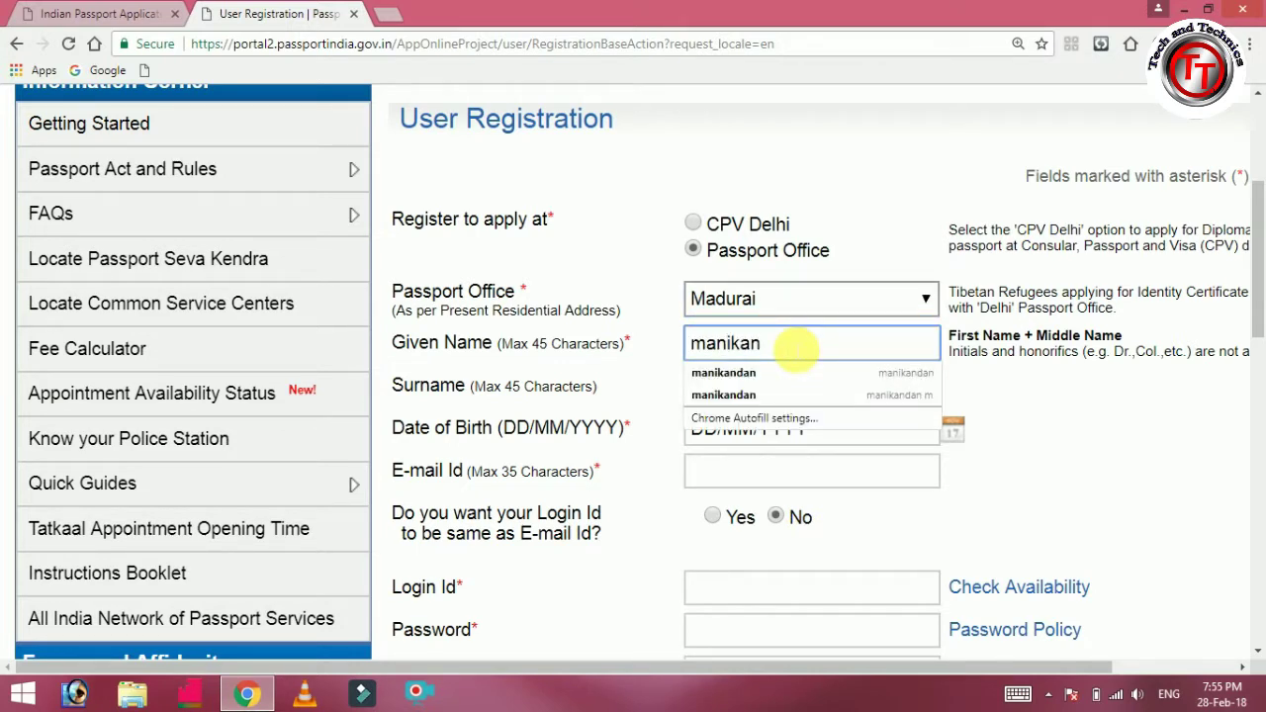
text(dan)
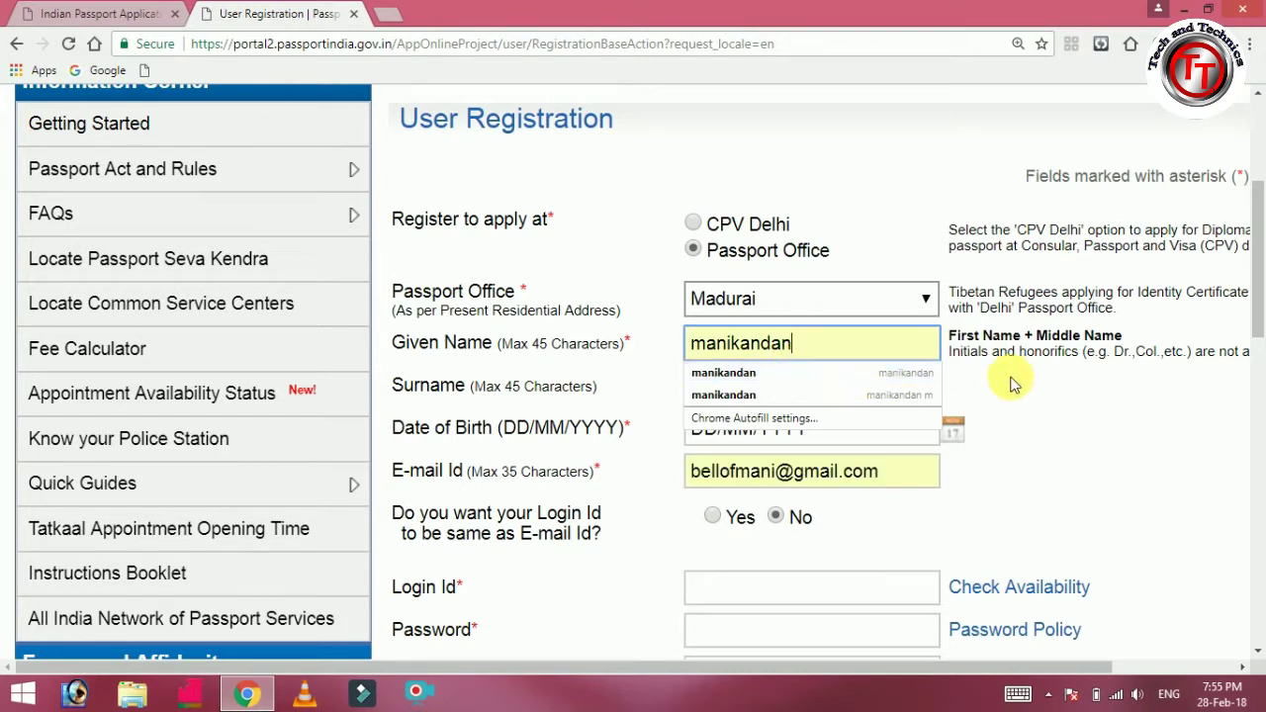
click(1009, 384)
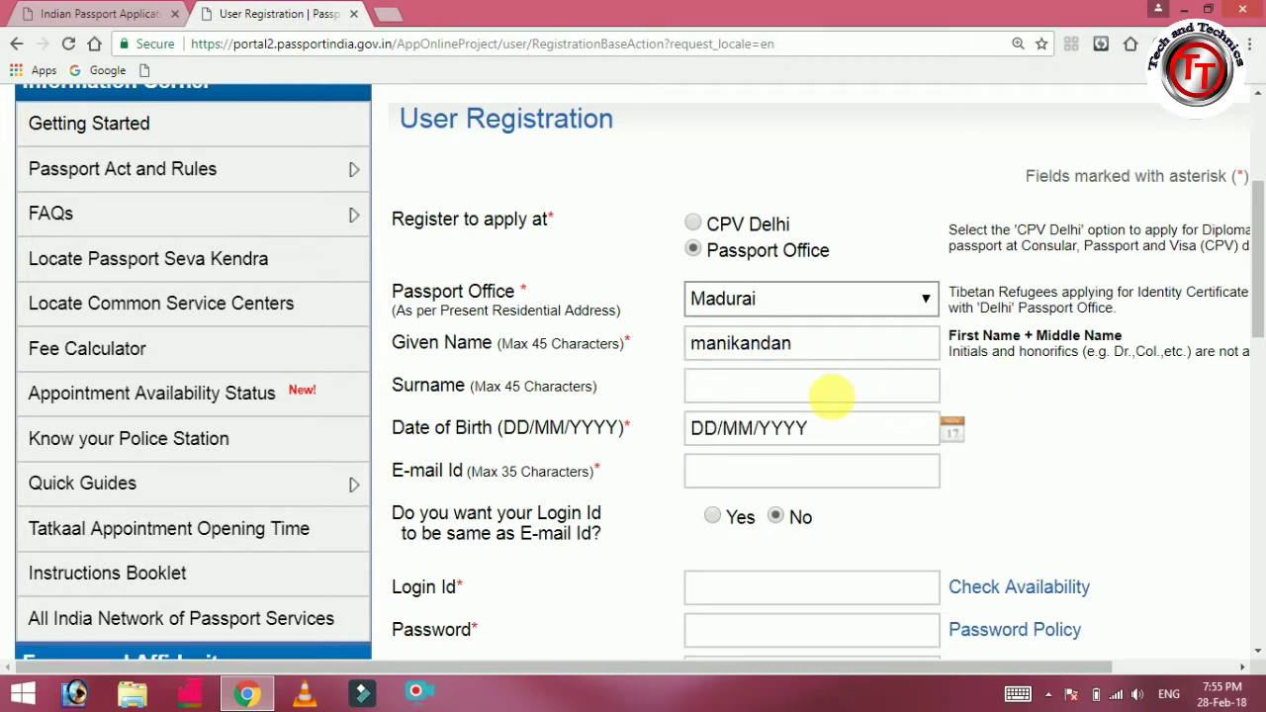
click(831, 396)
text(m)
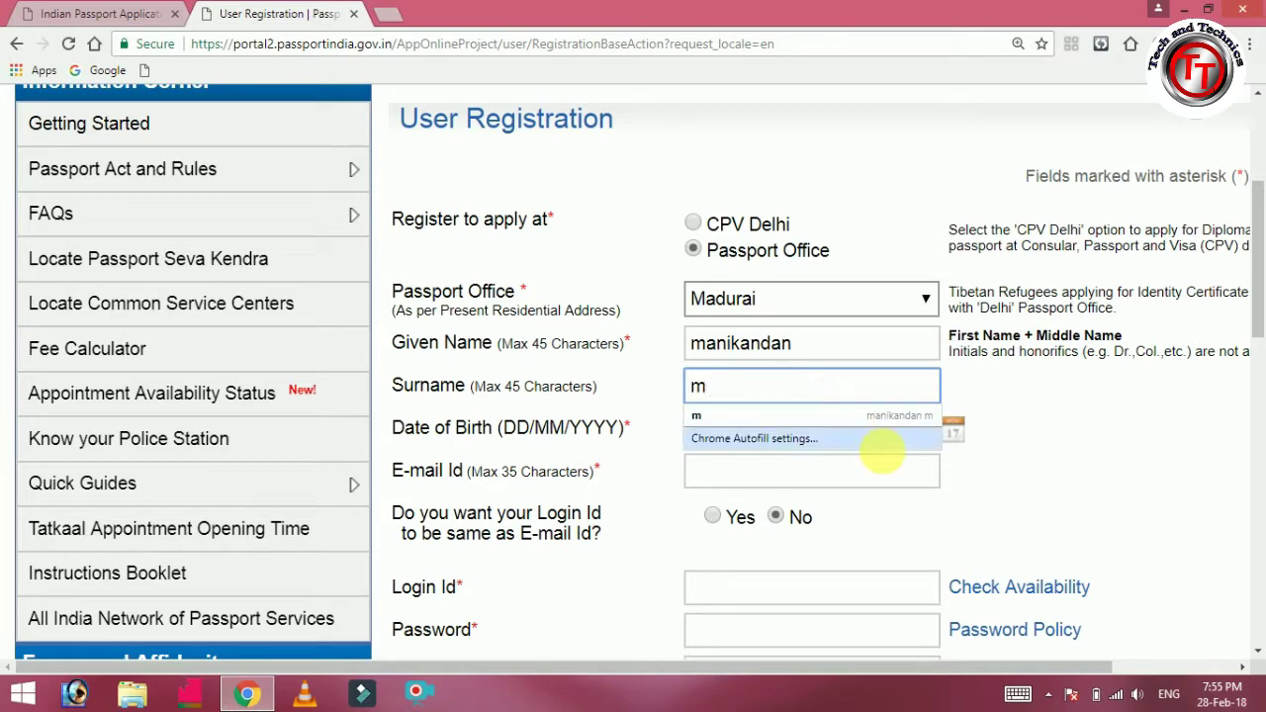
click(1007, 475)
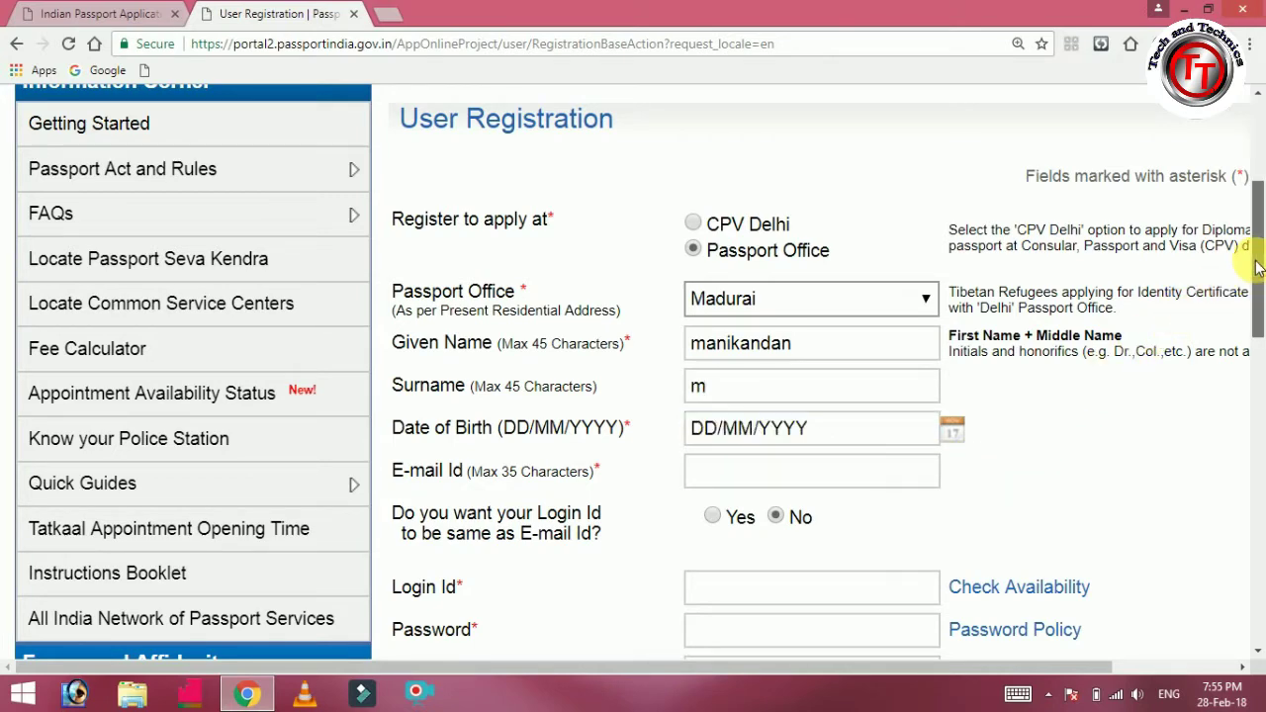
drag(1254, 261, 1258, 311)
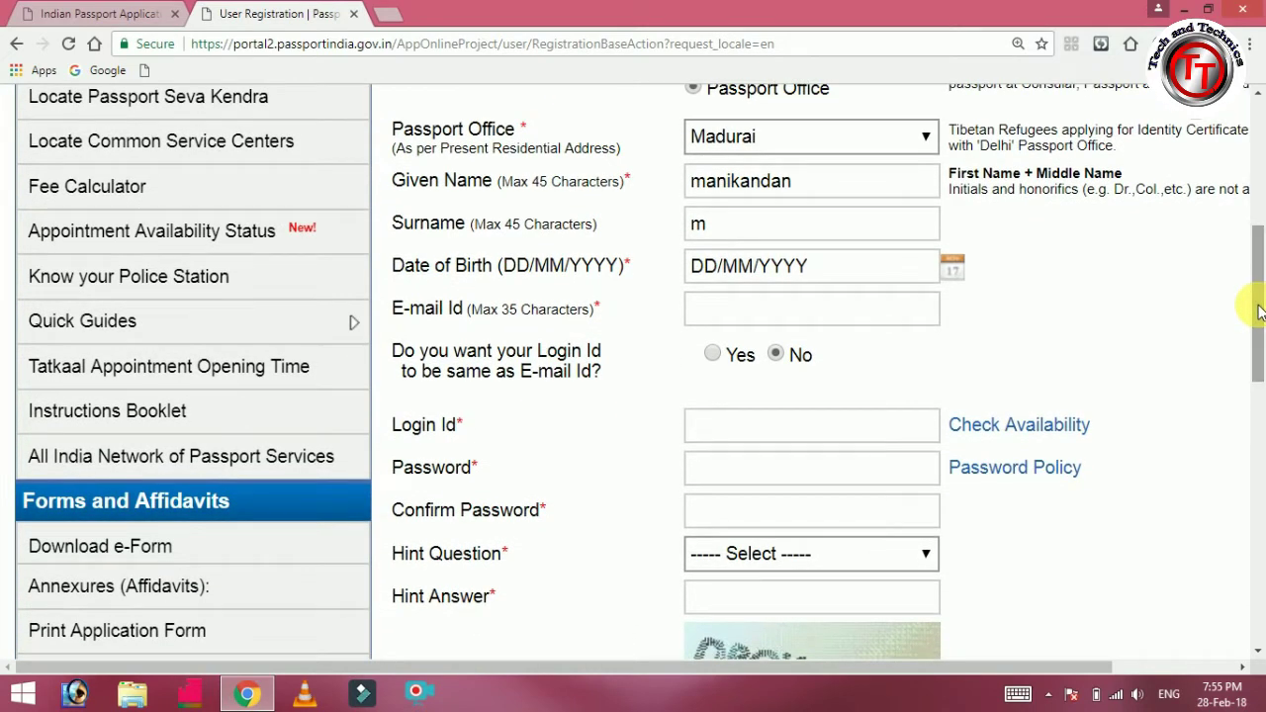
drag(1259, 311, 1248, 311)
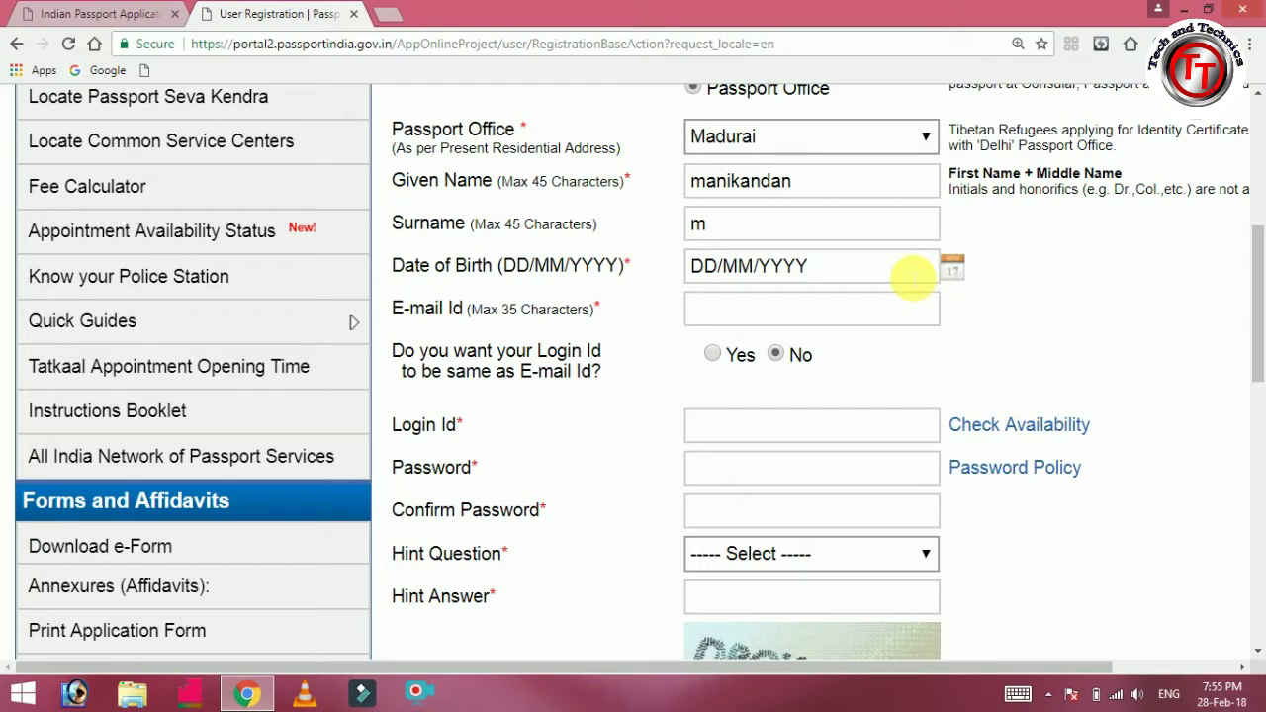
click(951, 269)
click(950, 272)
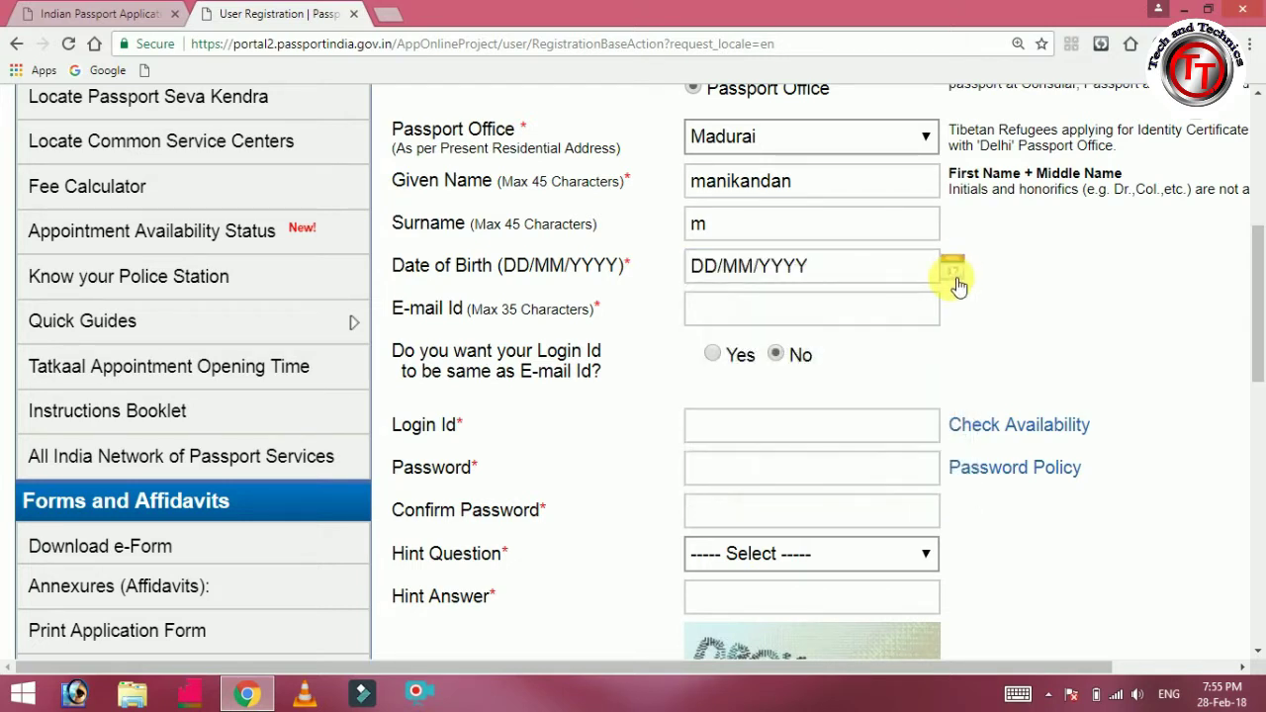
click(956, 282)
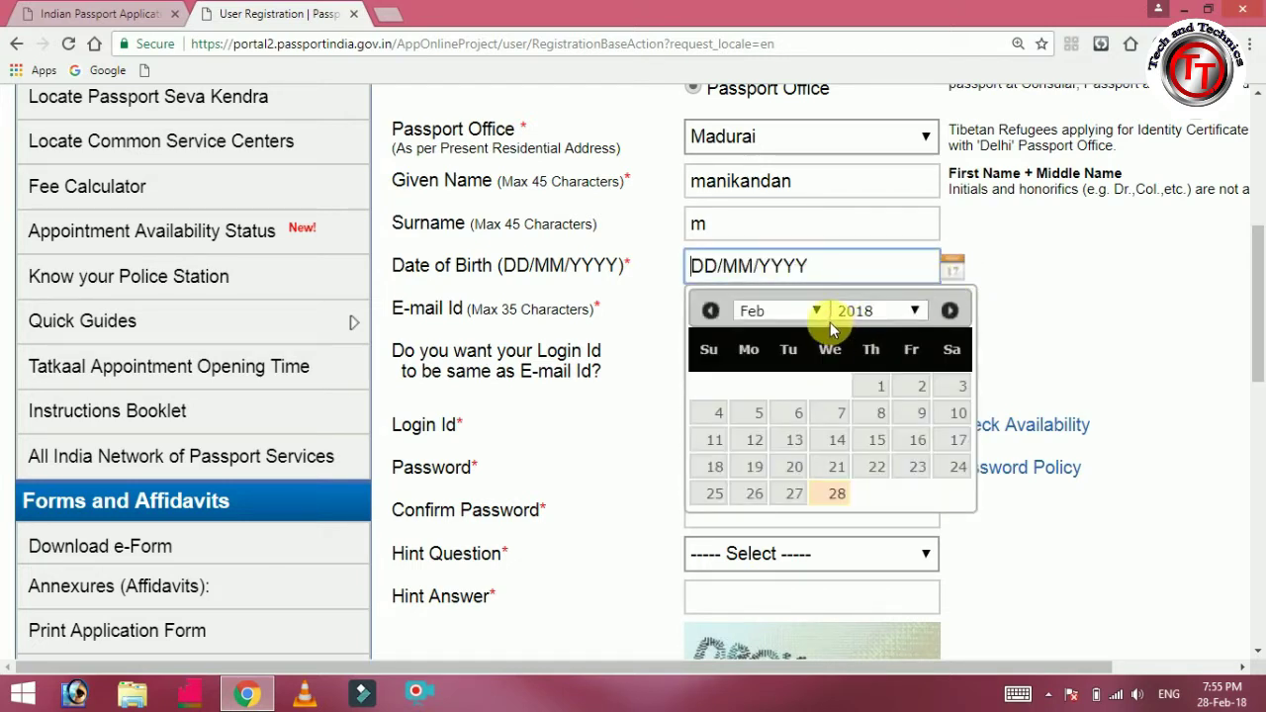
click(900, 313)
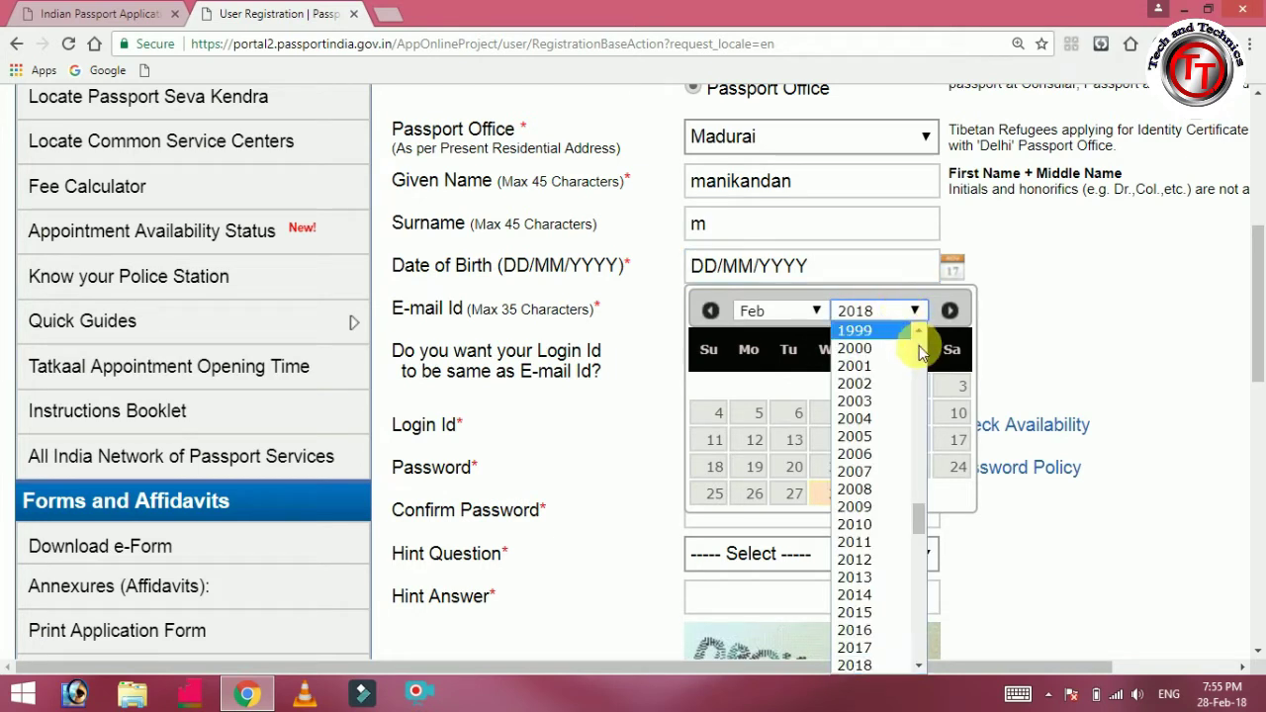
scroll(920, 333, up, 6)
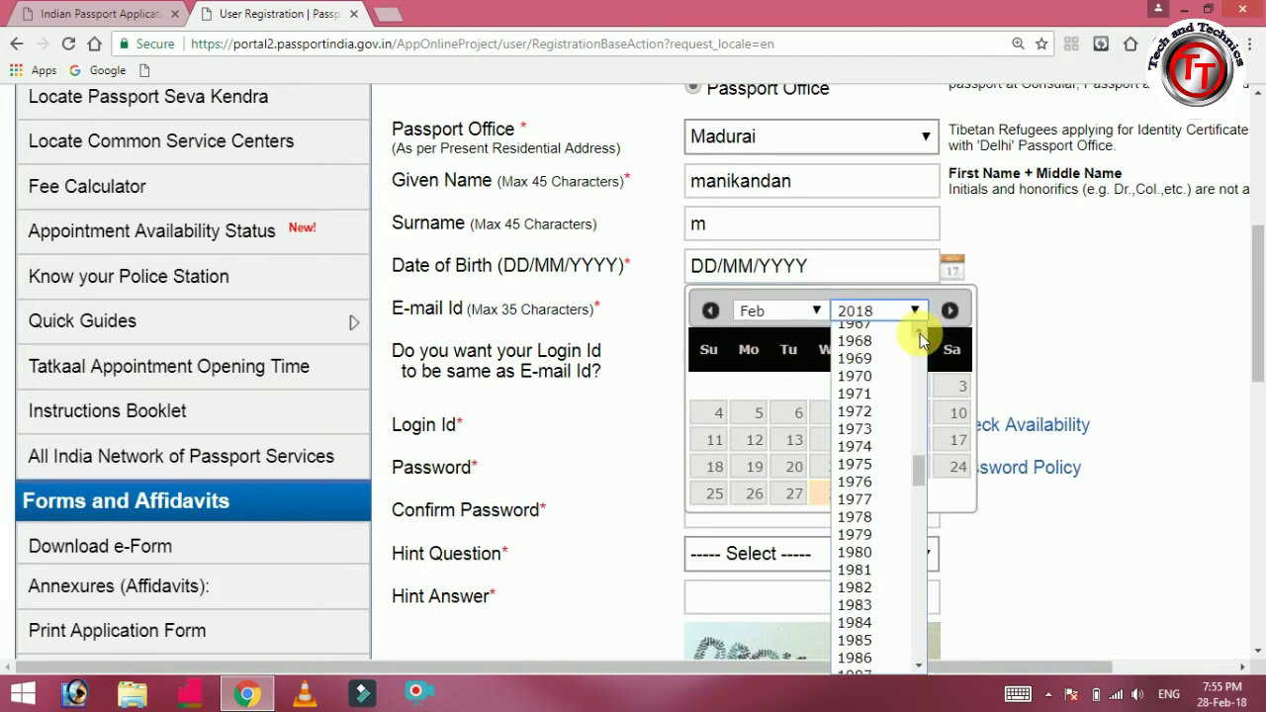
scroll(900, 664, down, 2)
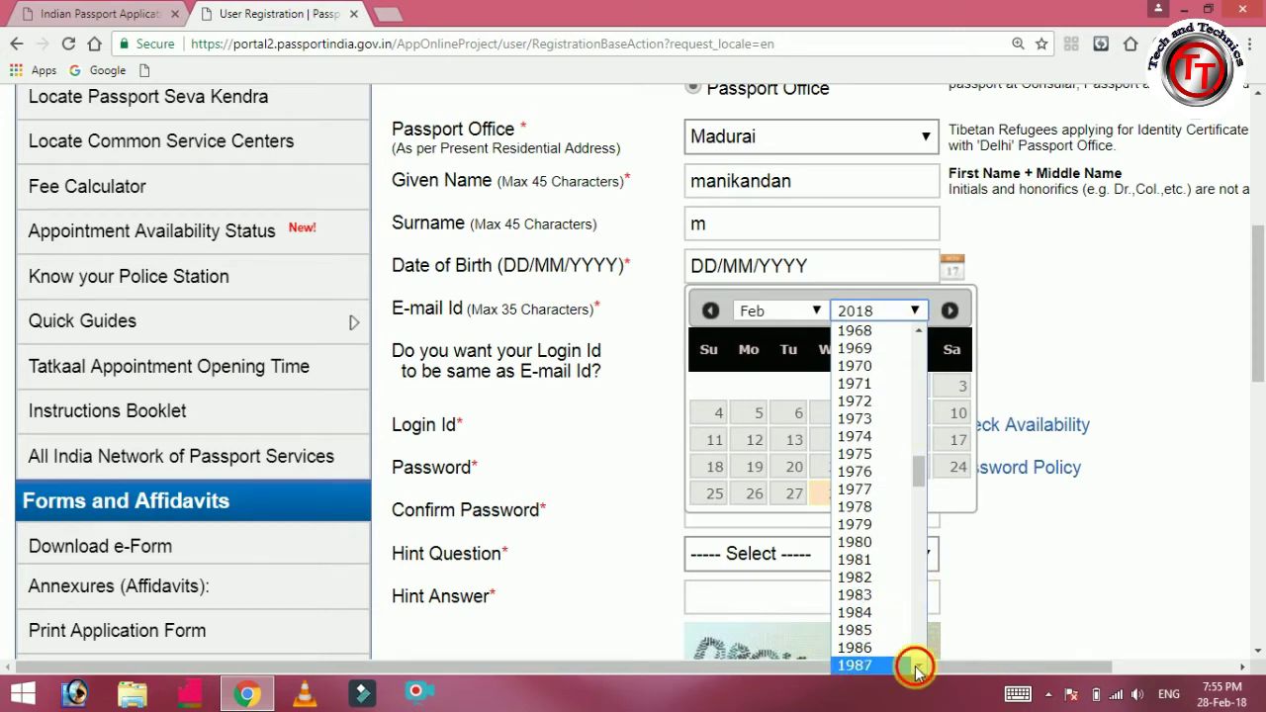
click(856, 646)
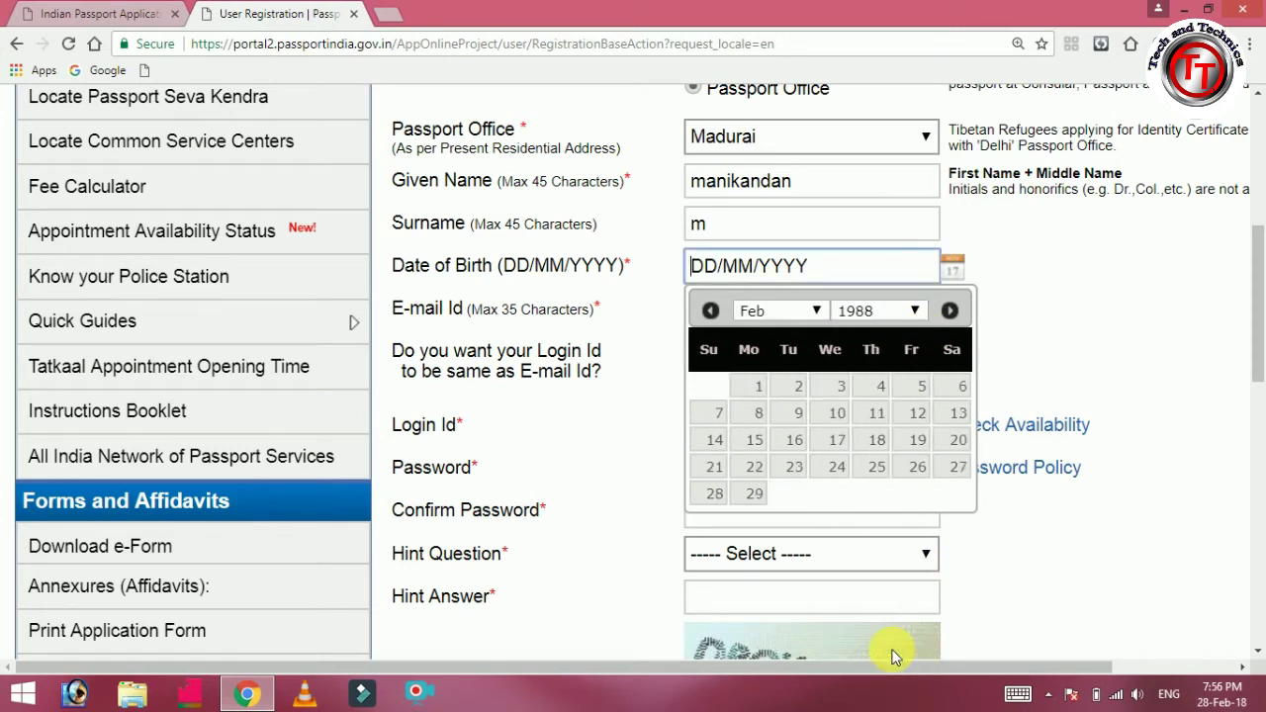
click(877, 451)
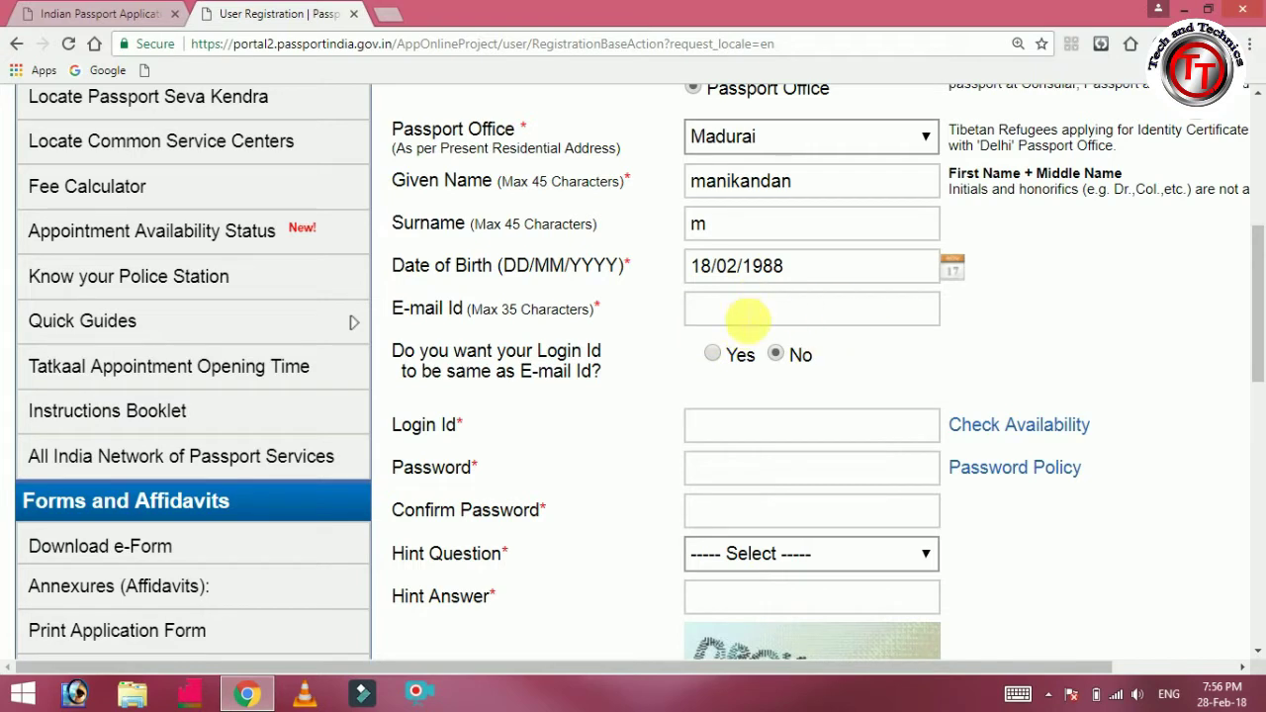
click(746, 318)
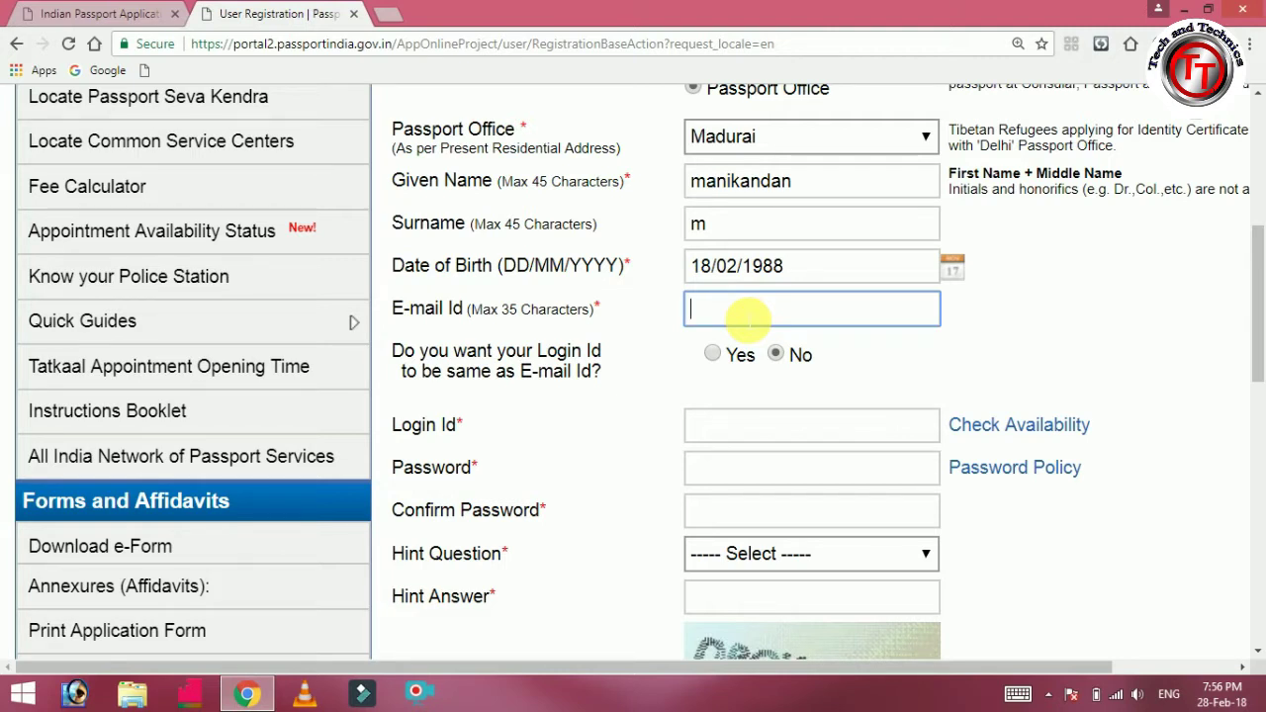
Fill E-mail Id with the applicant's address by accepting Chrome's autofill suggestion.
text(manikan)
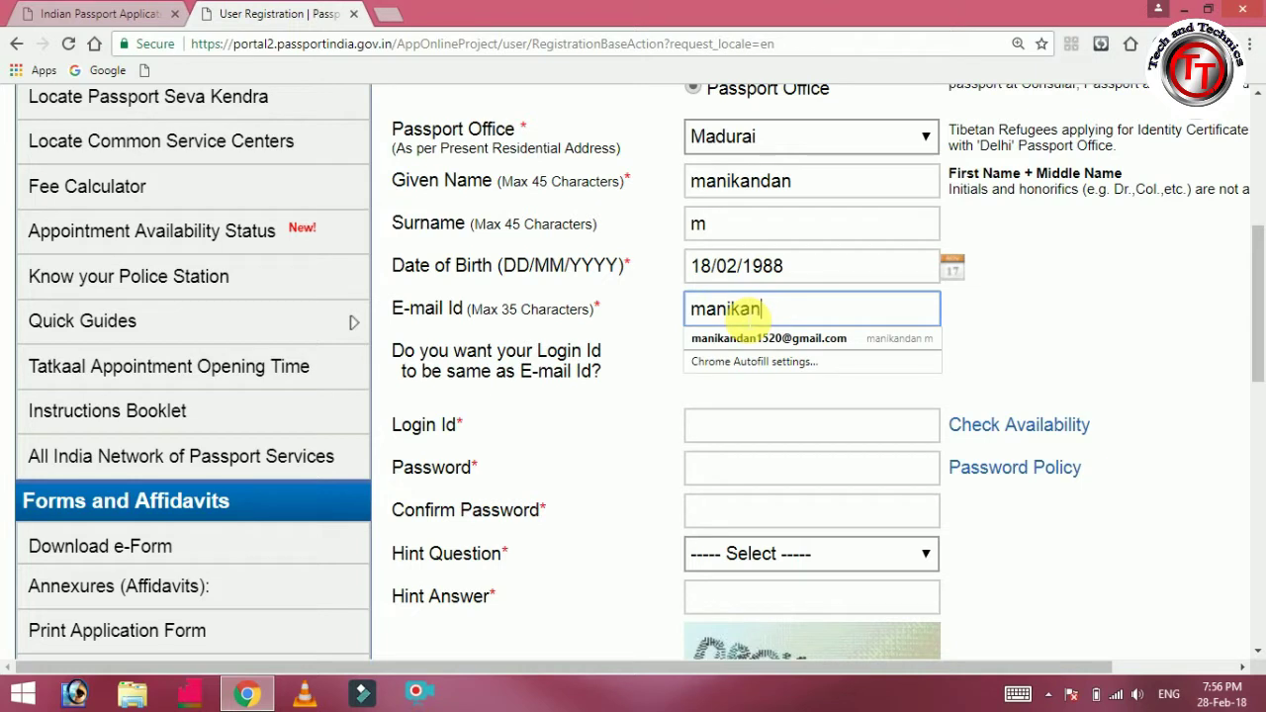
text(da)
click(747, 338)
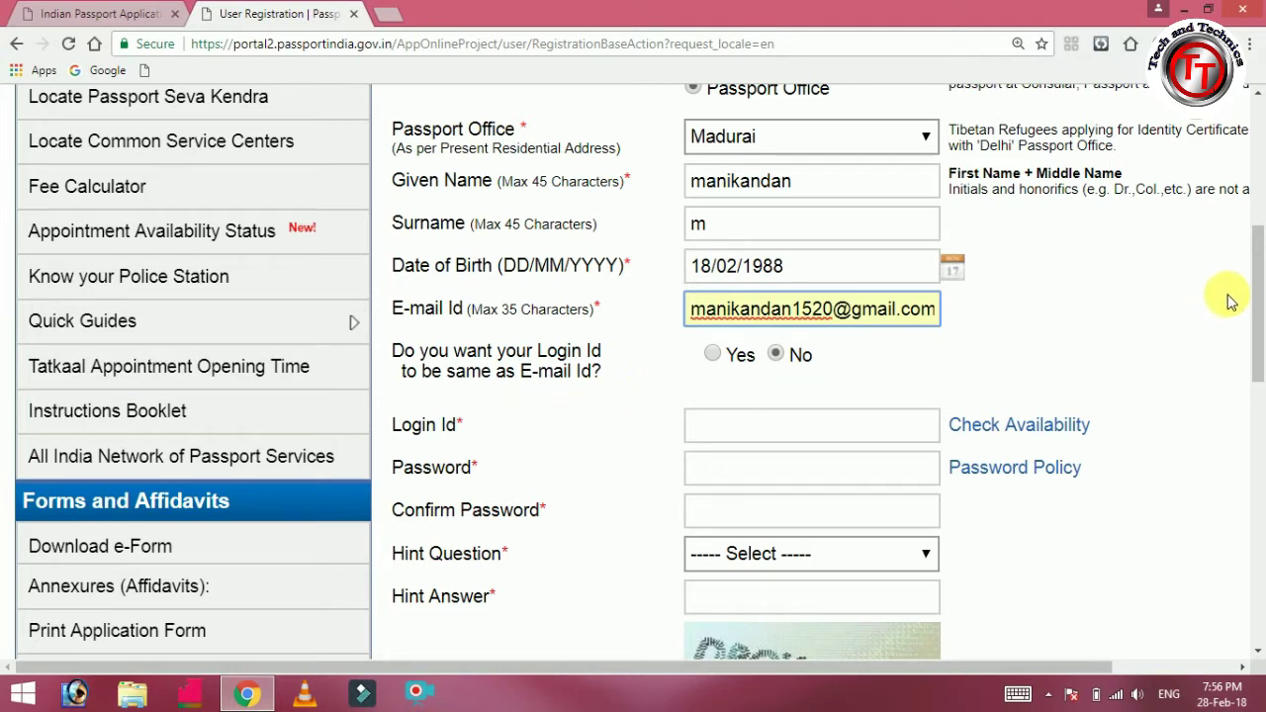
drag(1256, 307, 1253, 334)
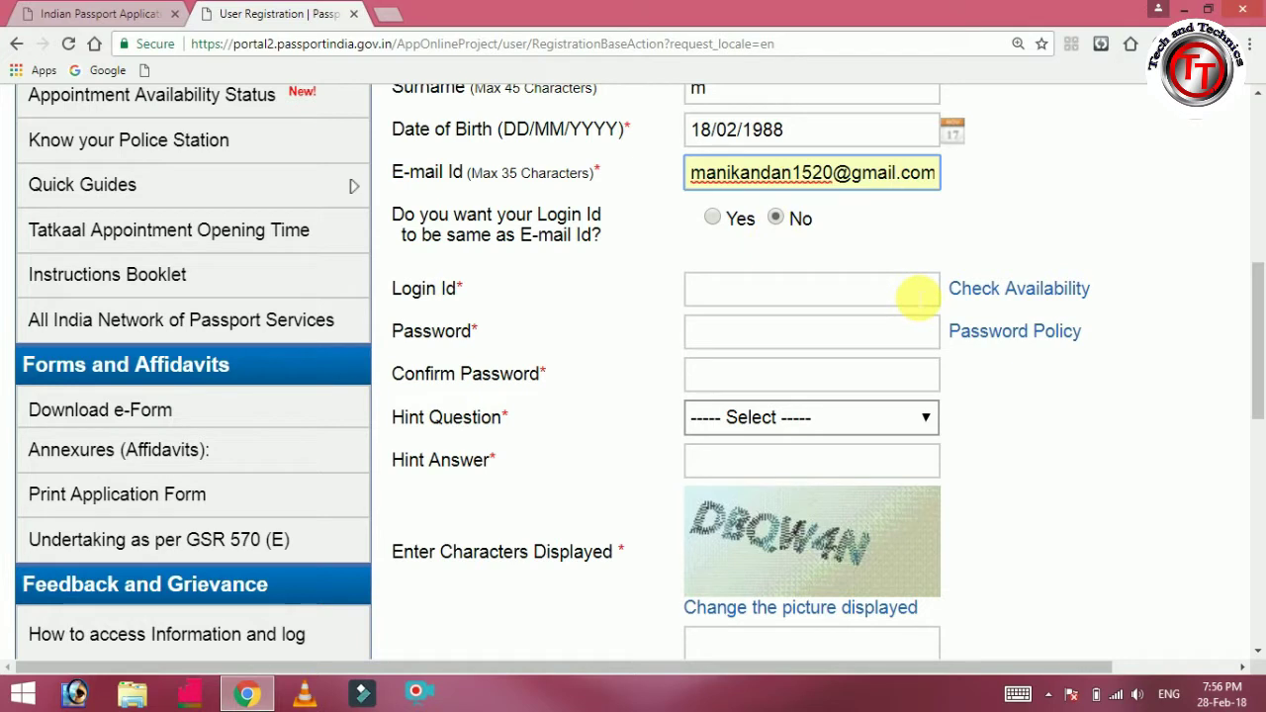
Enter the desired Login Id and run Check Availability on it.
click(894, 300)
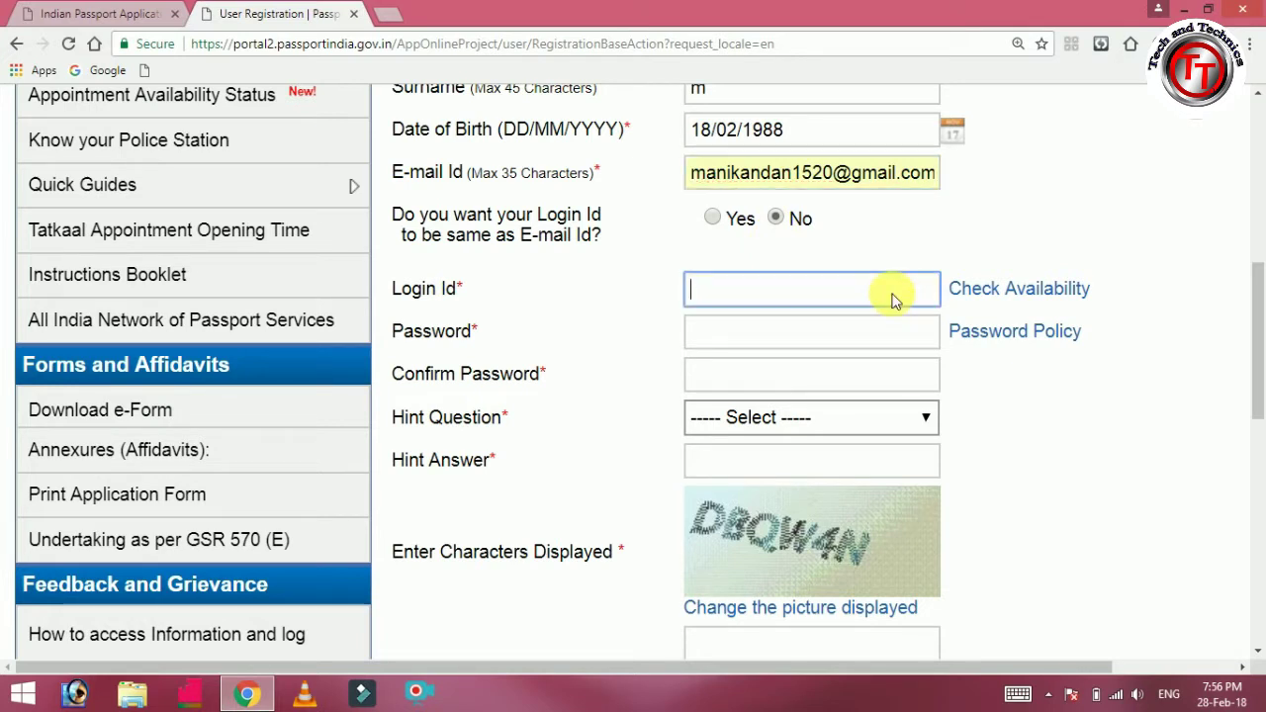
text(manik)
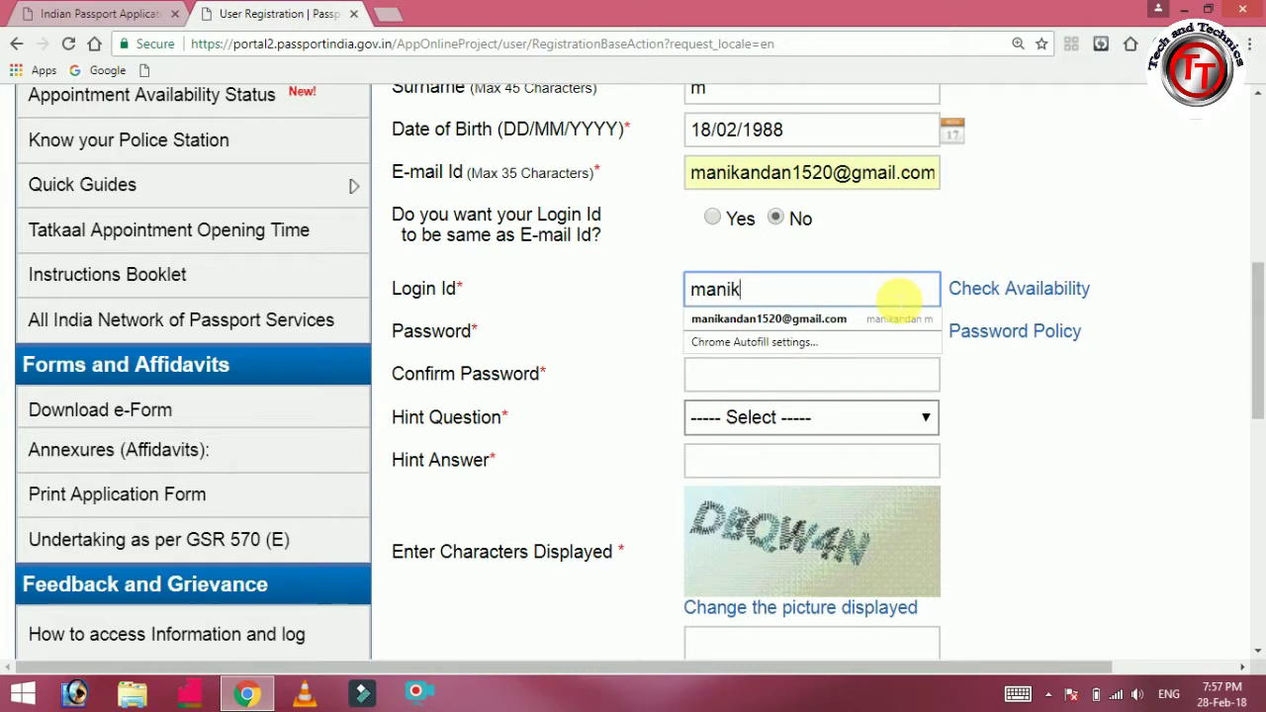
text(andan1520)
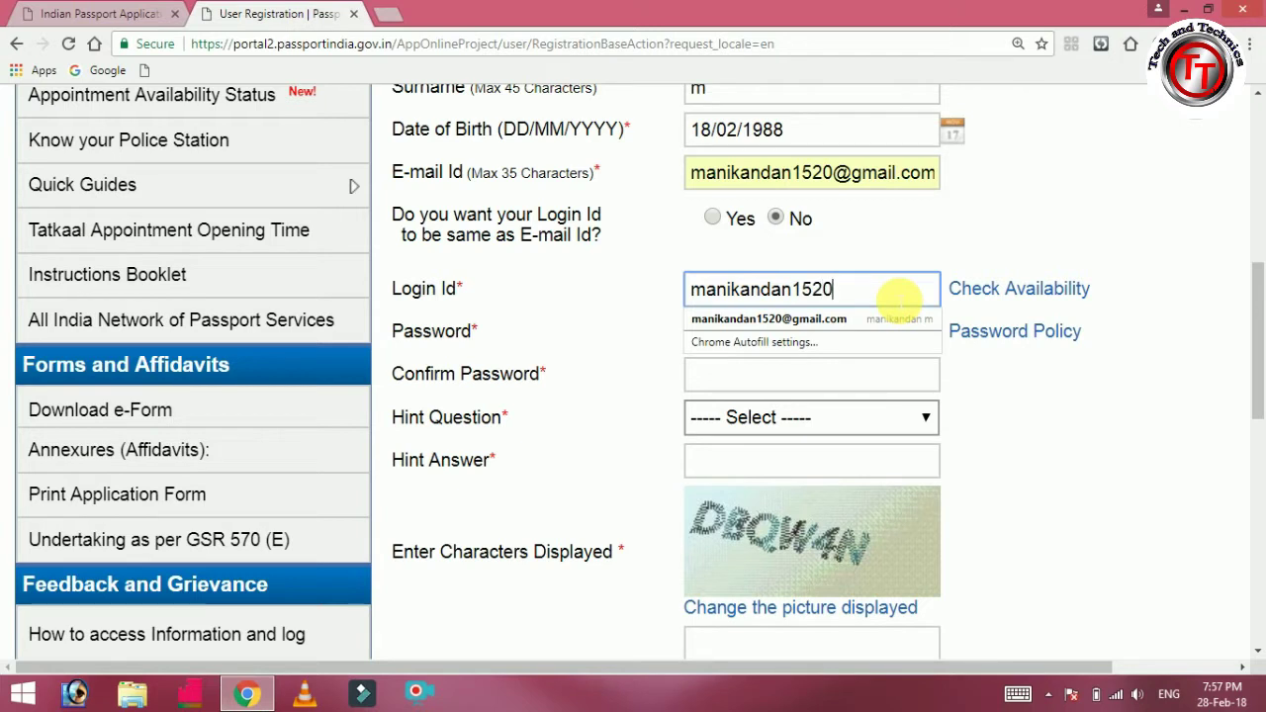
click(984, 256)
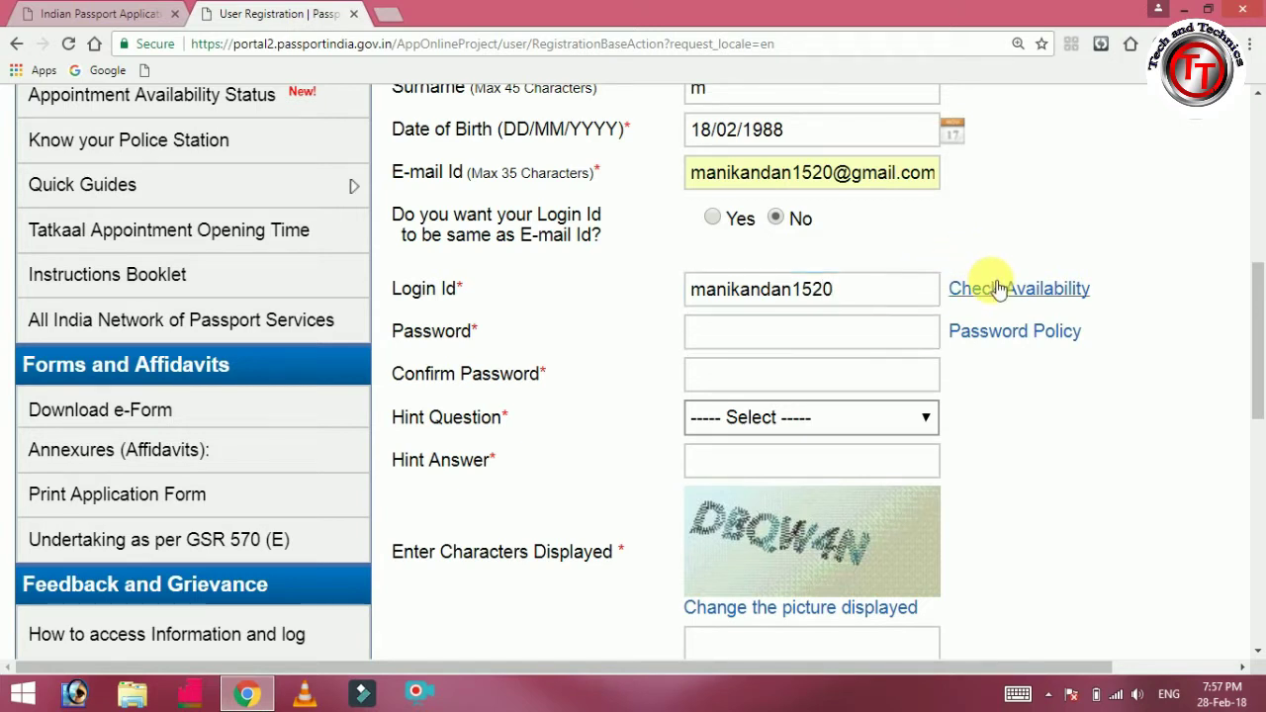
click(992, 290)
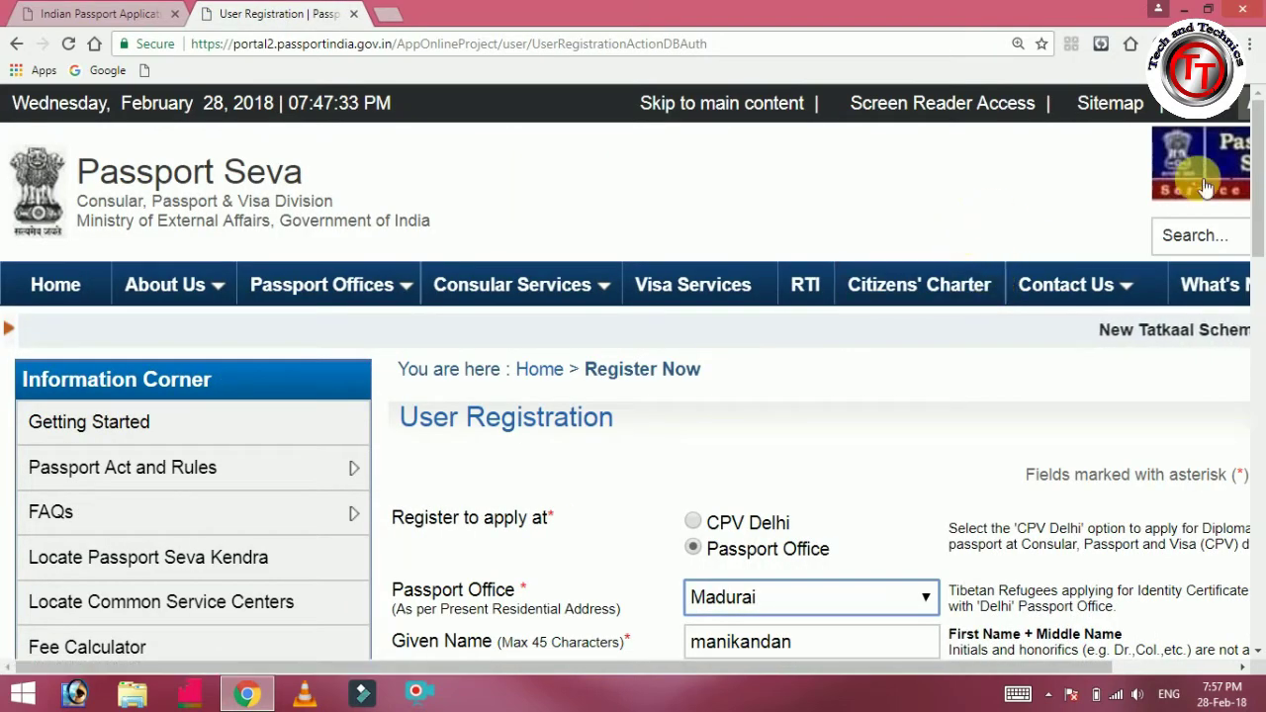
Scroll down to the password section and put the cursor in the Password field.
drag(1257, 188, 1253, 340)
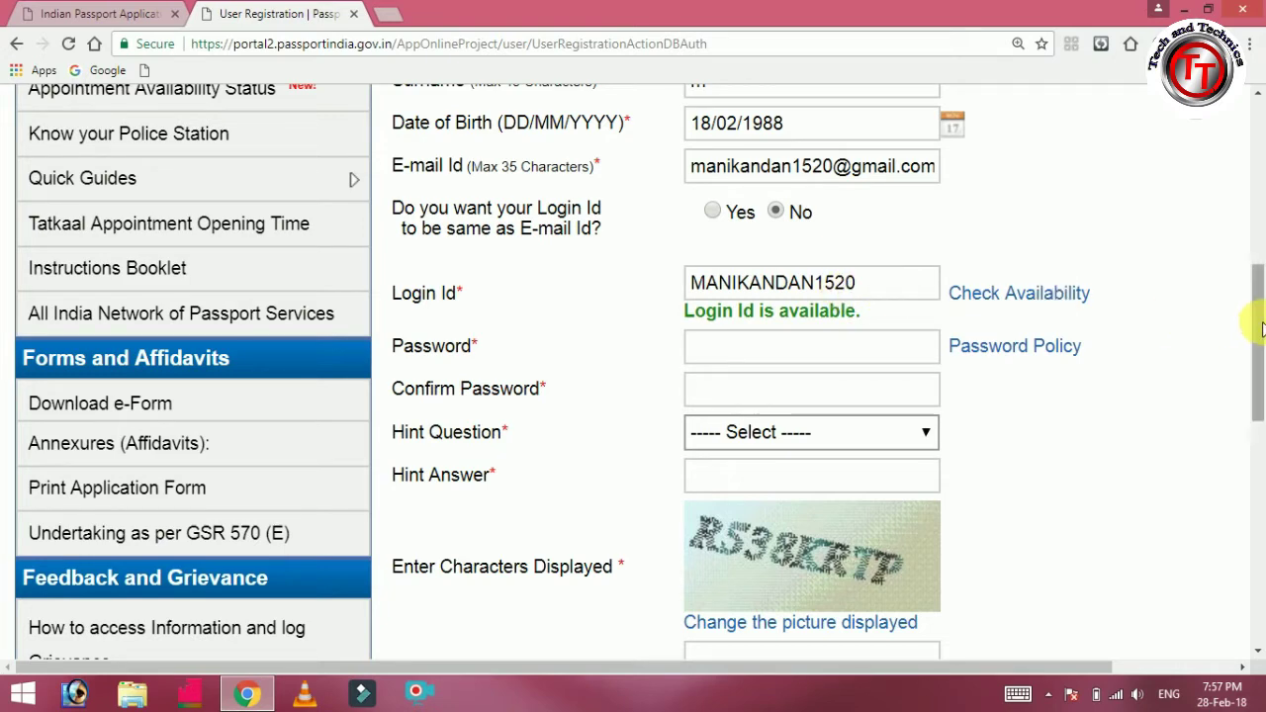
drag(1260, 330, 1255, 353)
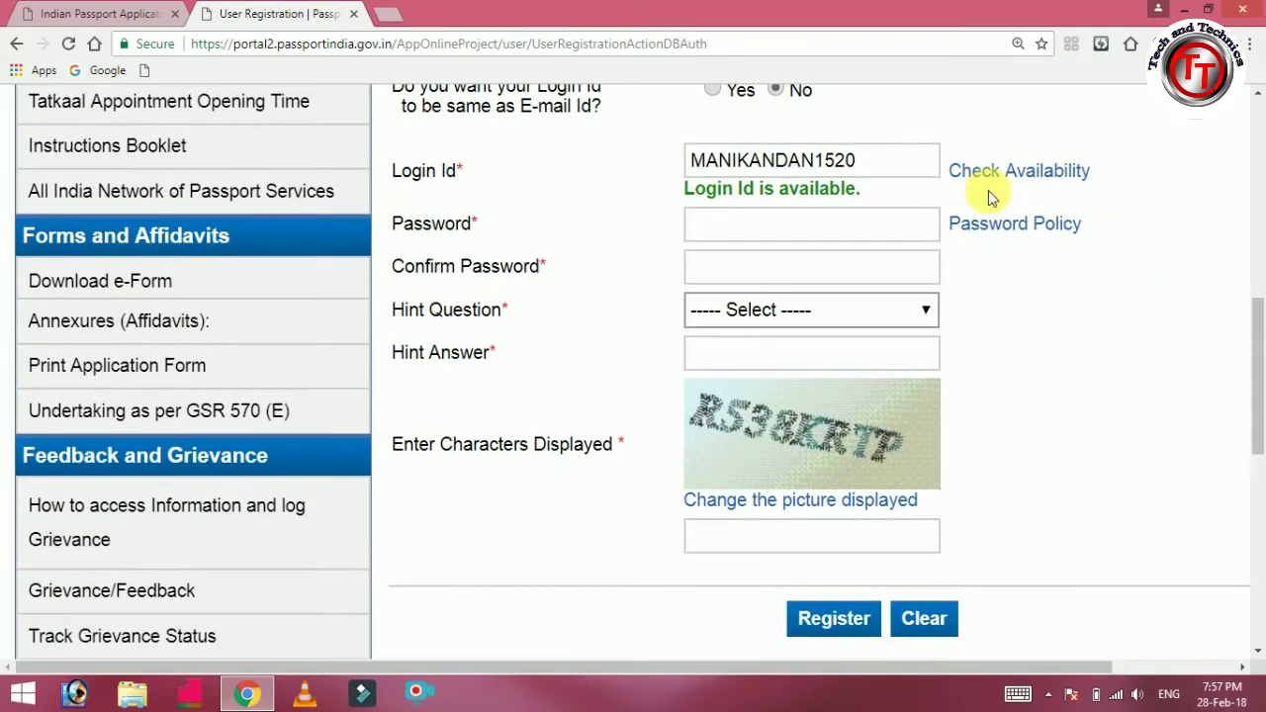
click(899, 229)
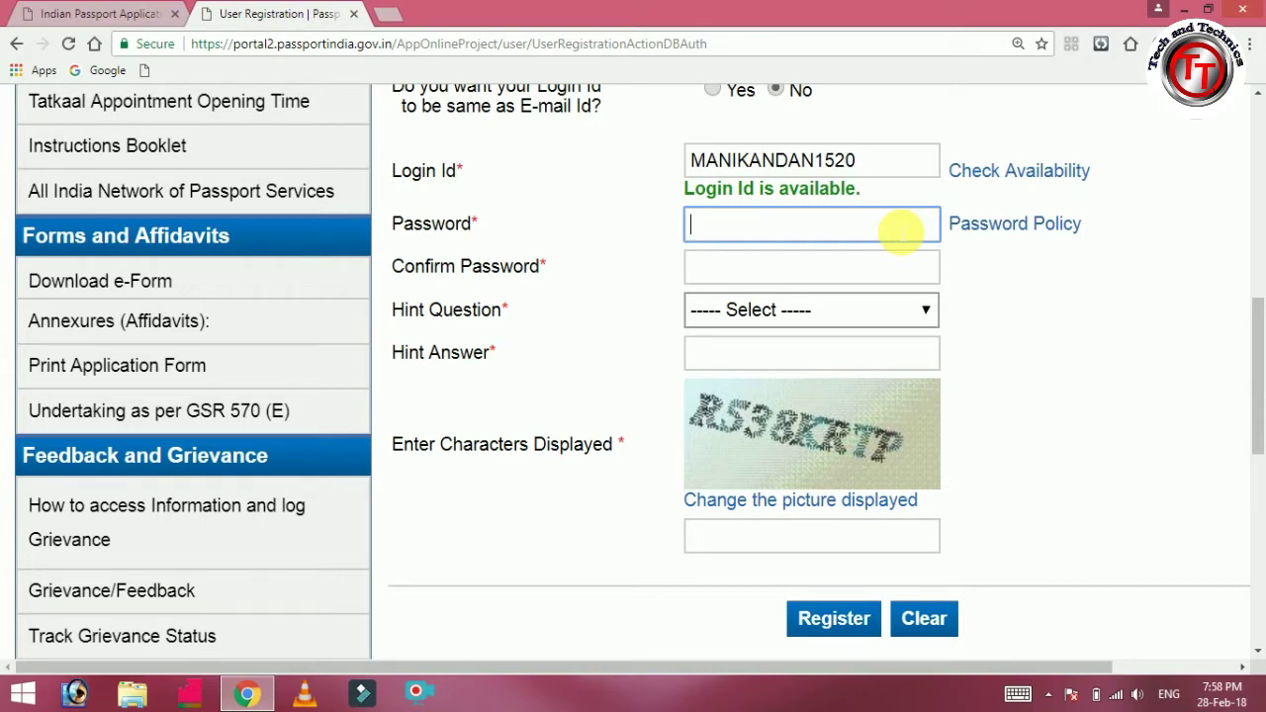
Enter the account password in Password and Confirm Password, then open Hint Question.
text(•••••••••••••)
click(897, 269)
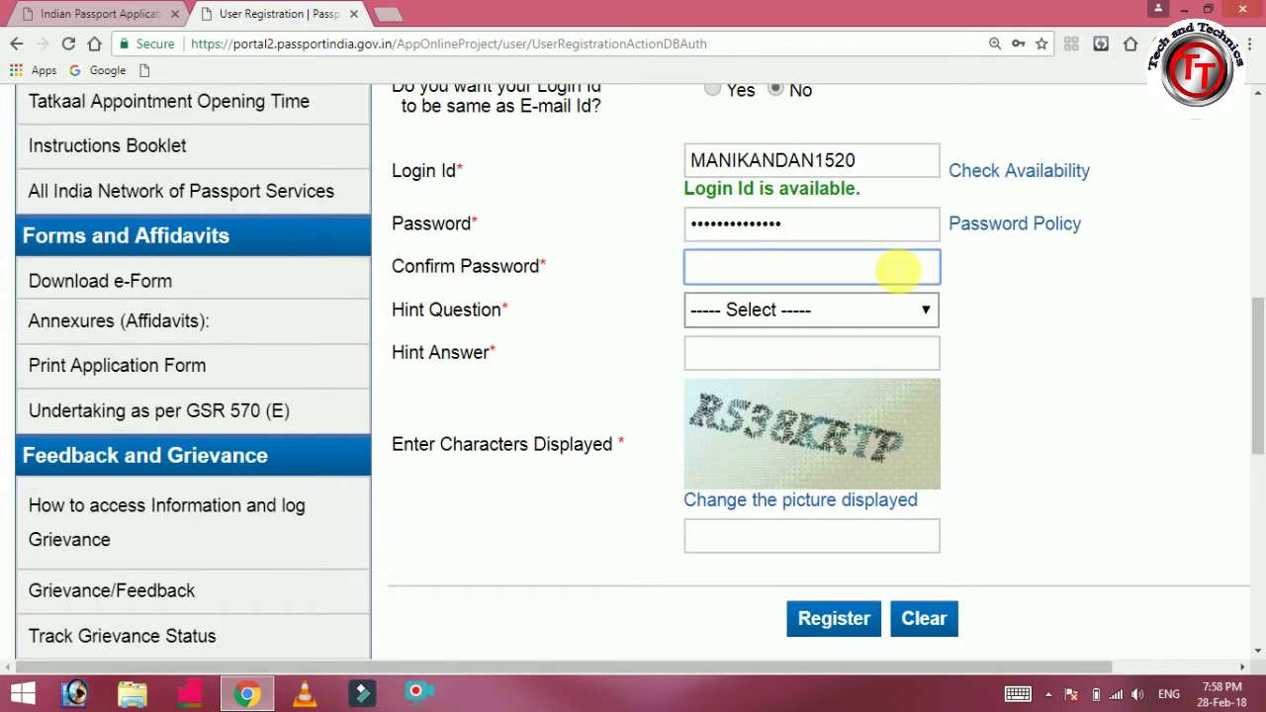
text(••••••••••••••)
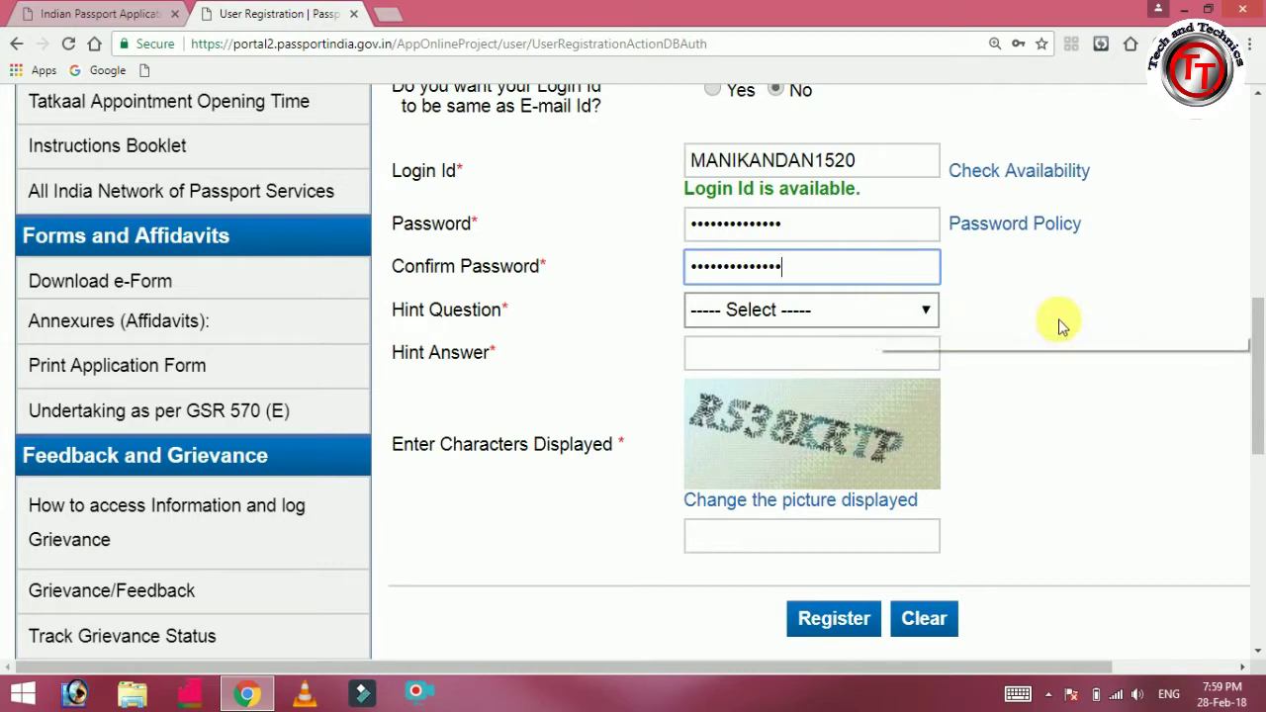
drag(1260, 346, 1253, 387)
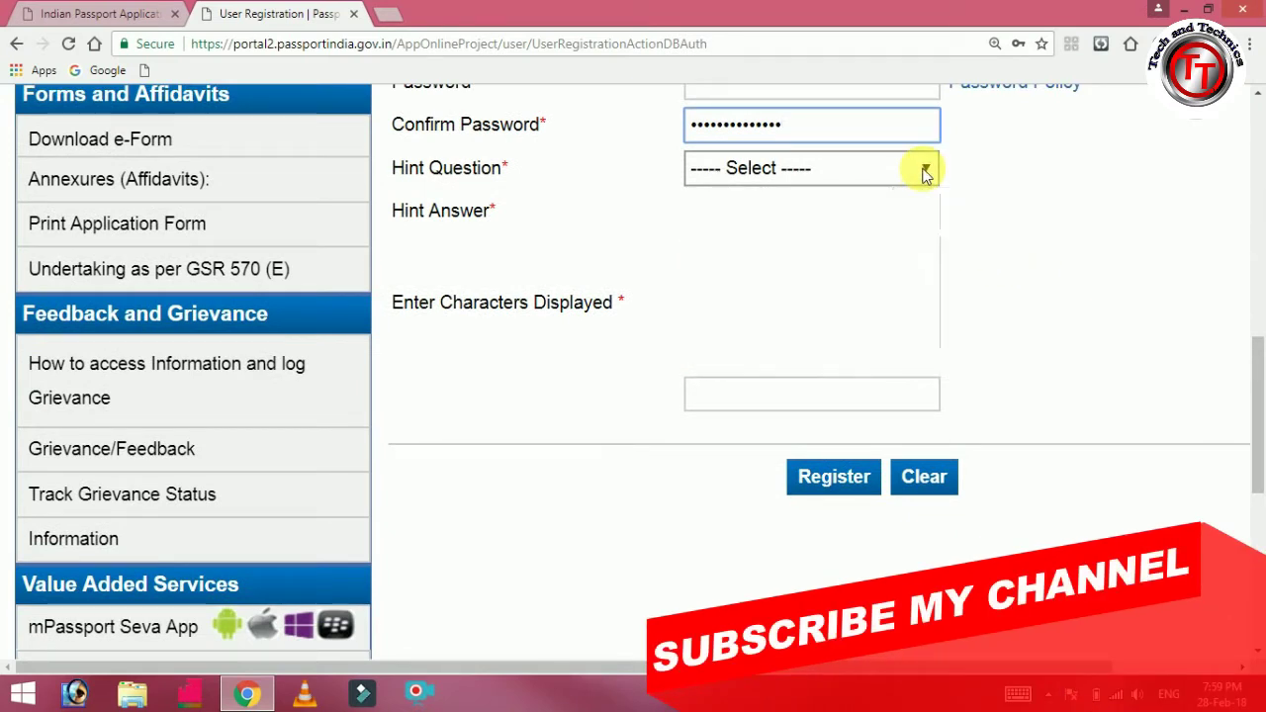
click(923, 171)
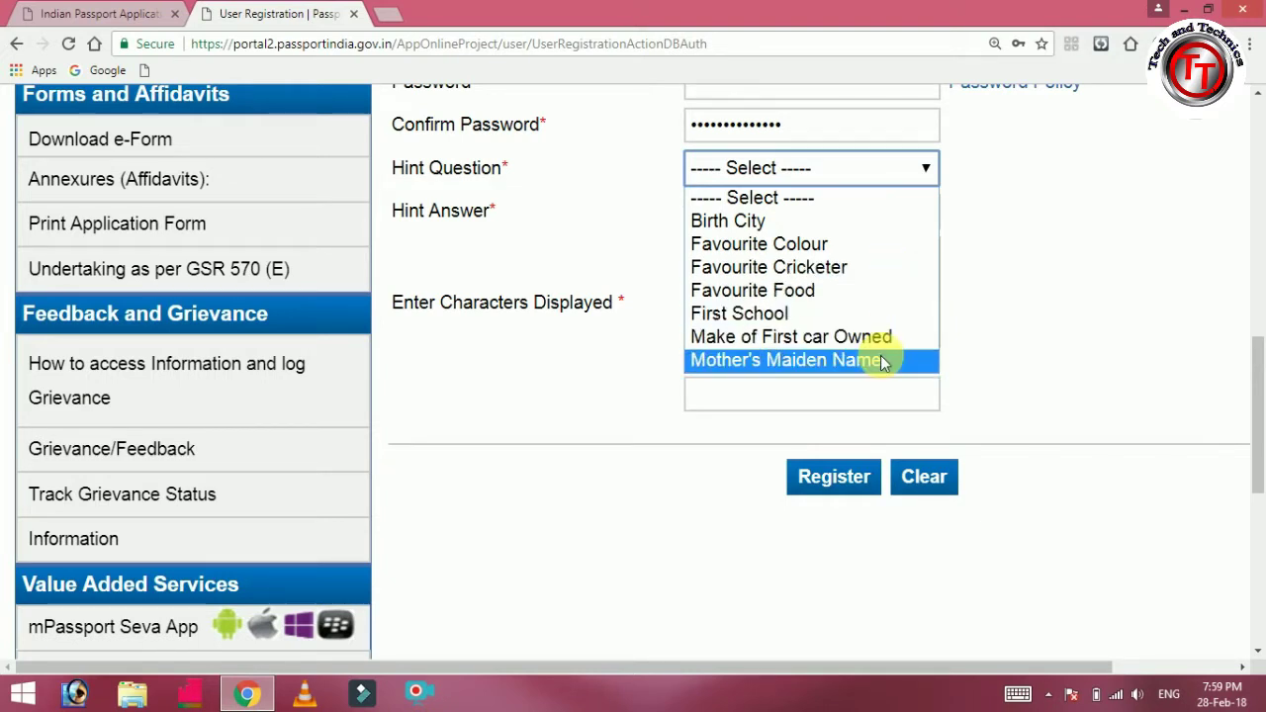
click(857, 221)
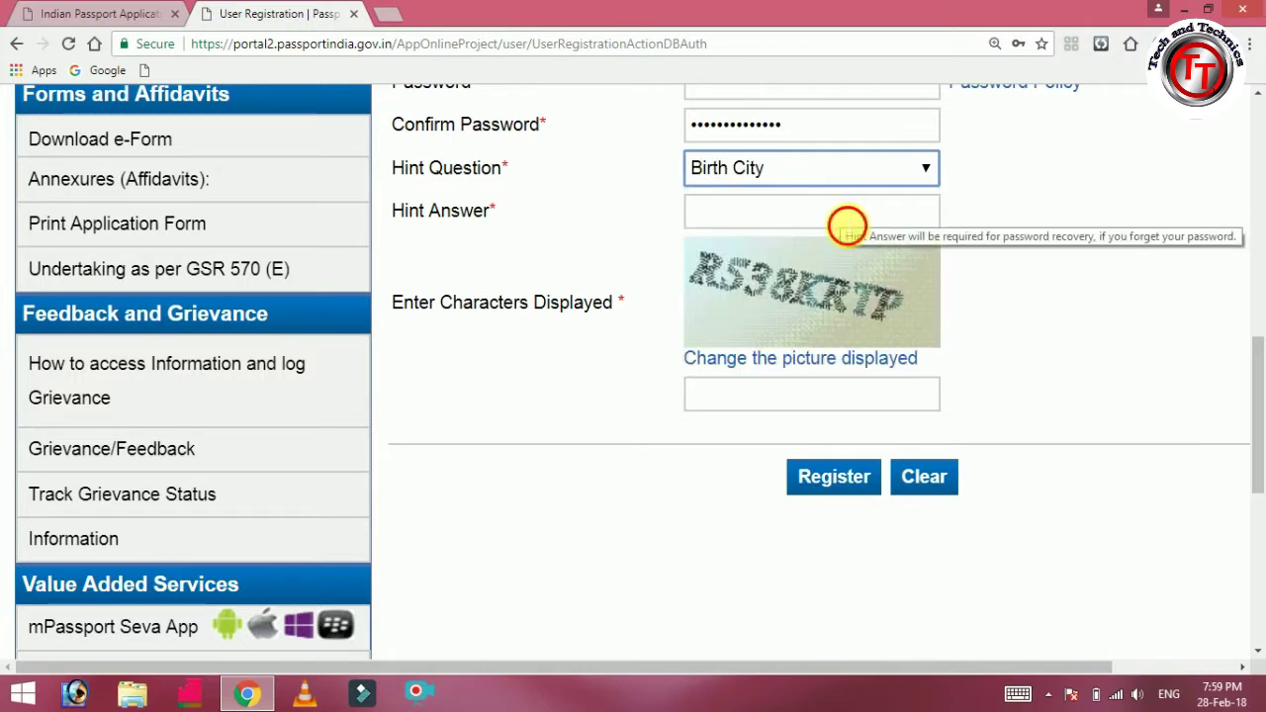
click(847, 226)
text(t)
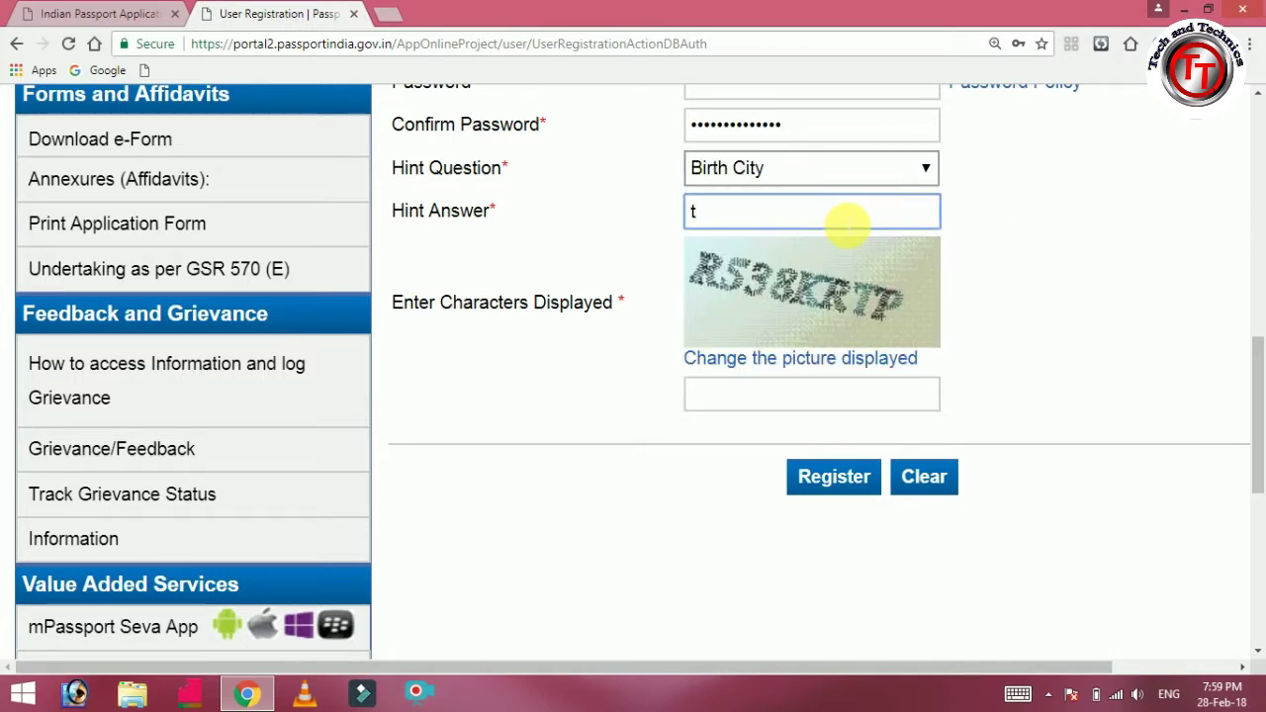
key(BackSpace)
text(T)
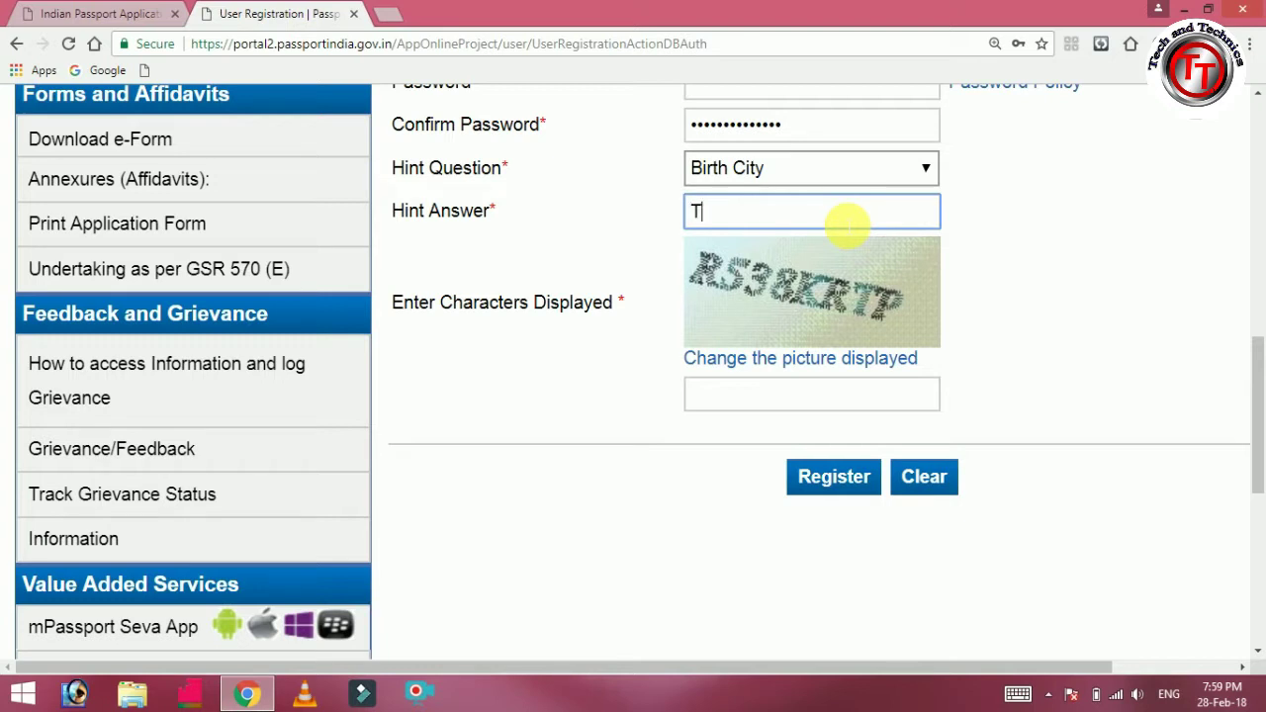
text(irunelveli)
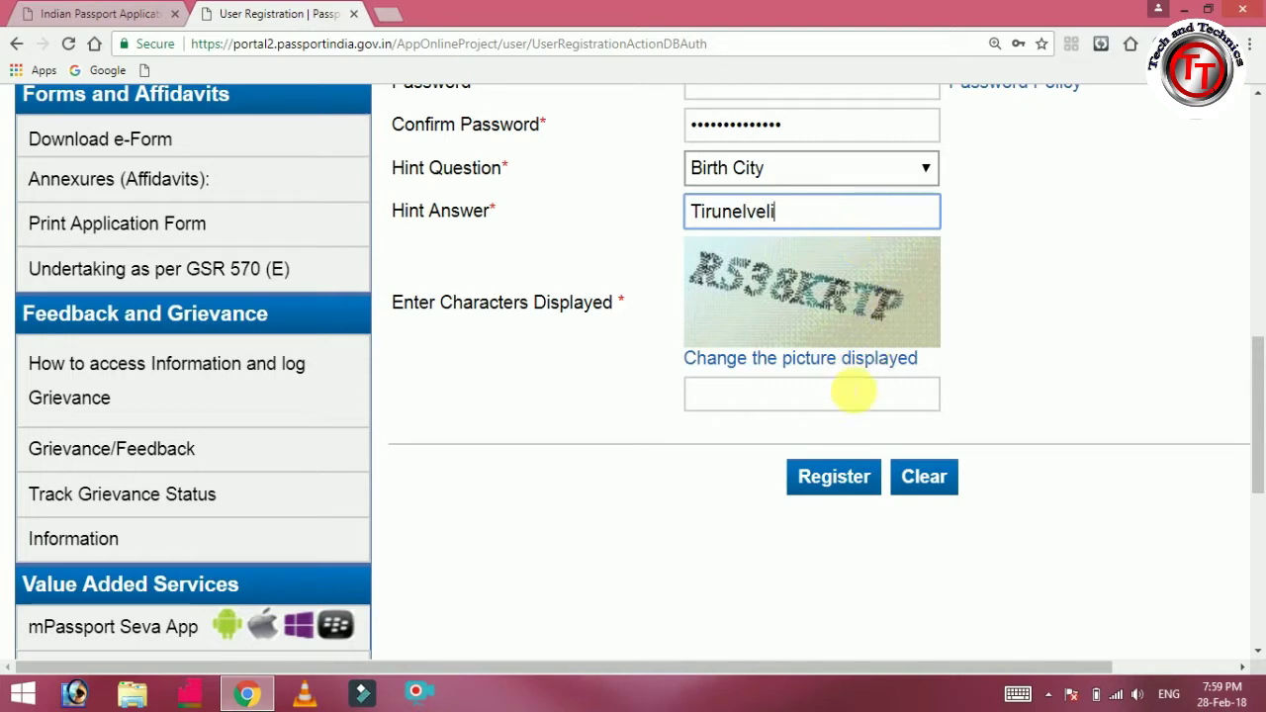
Enter the captcha 'R538KRTP' and zoom the page to 175%.
click(850, 400)
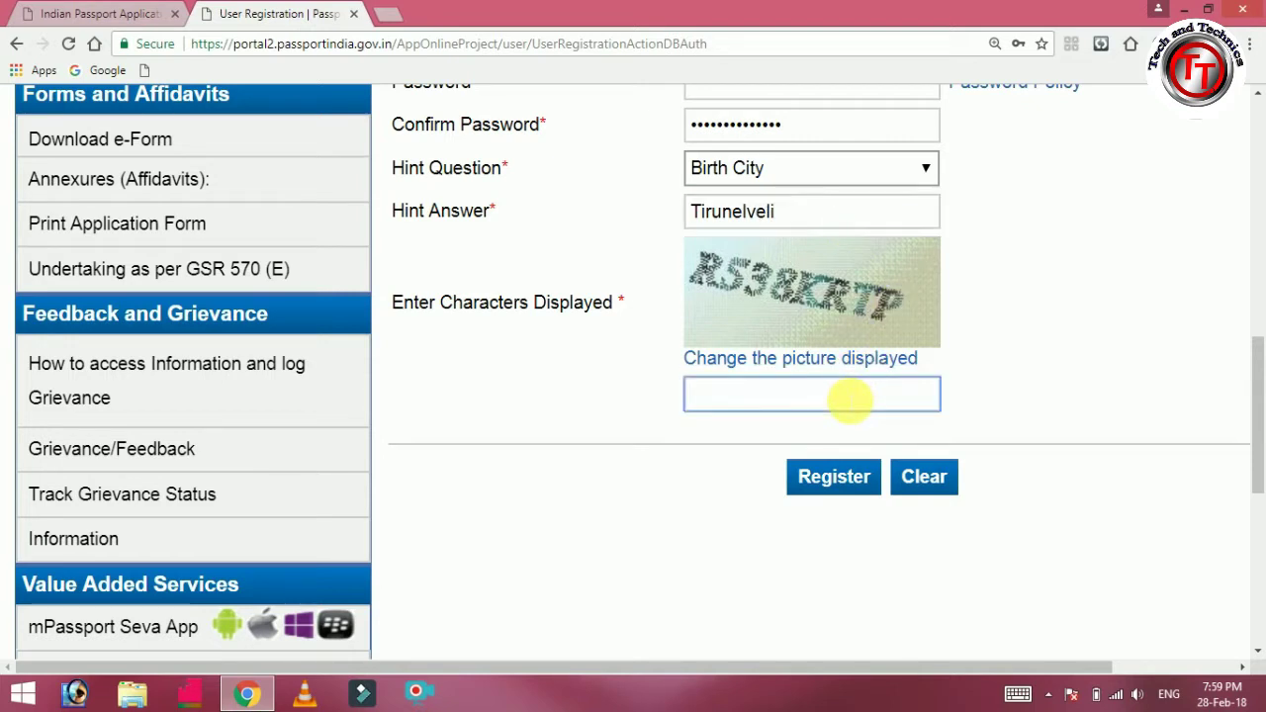
text(R538KR)
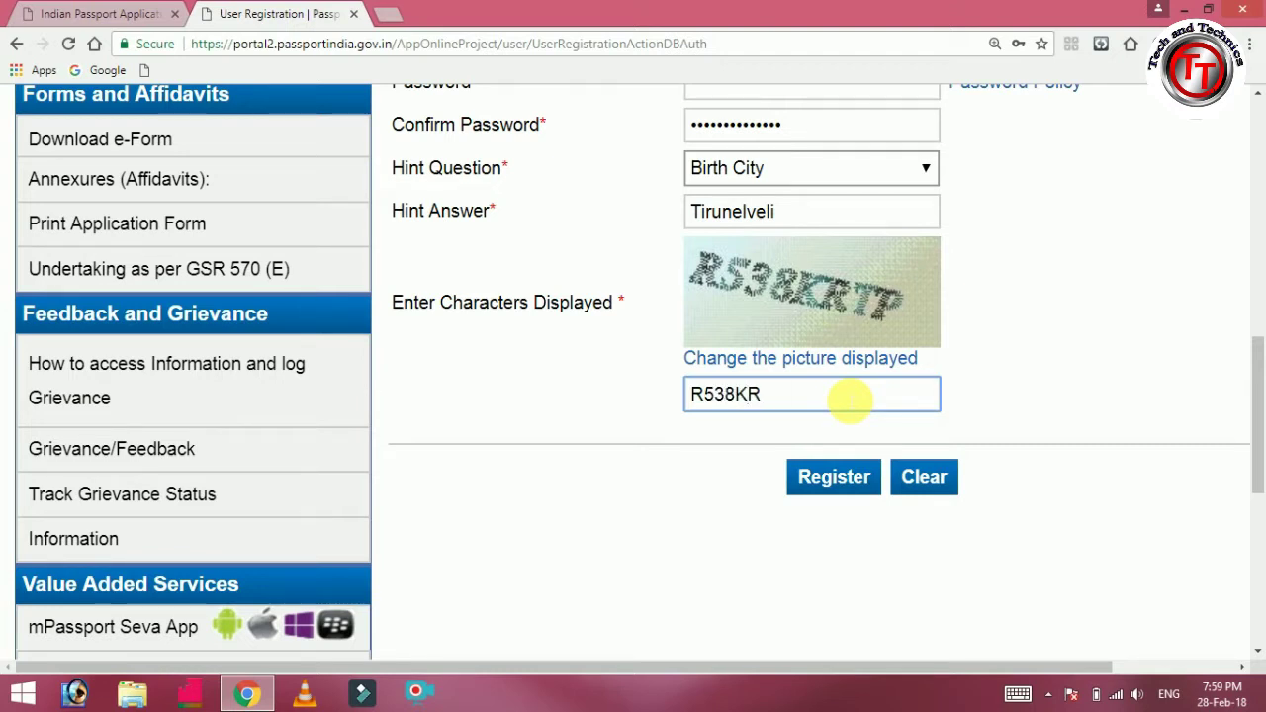
text(TP)
drag(1258, 351, 1259, 393)
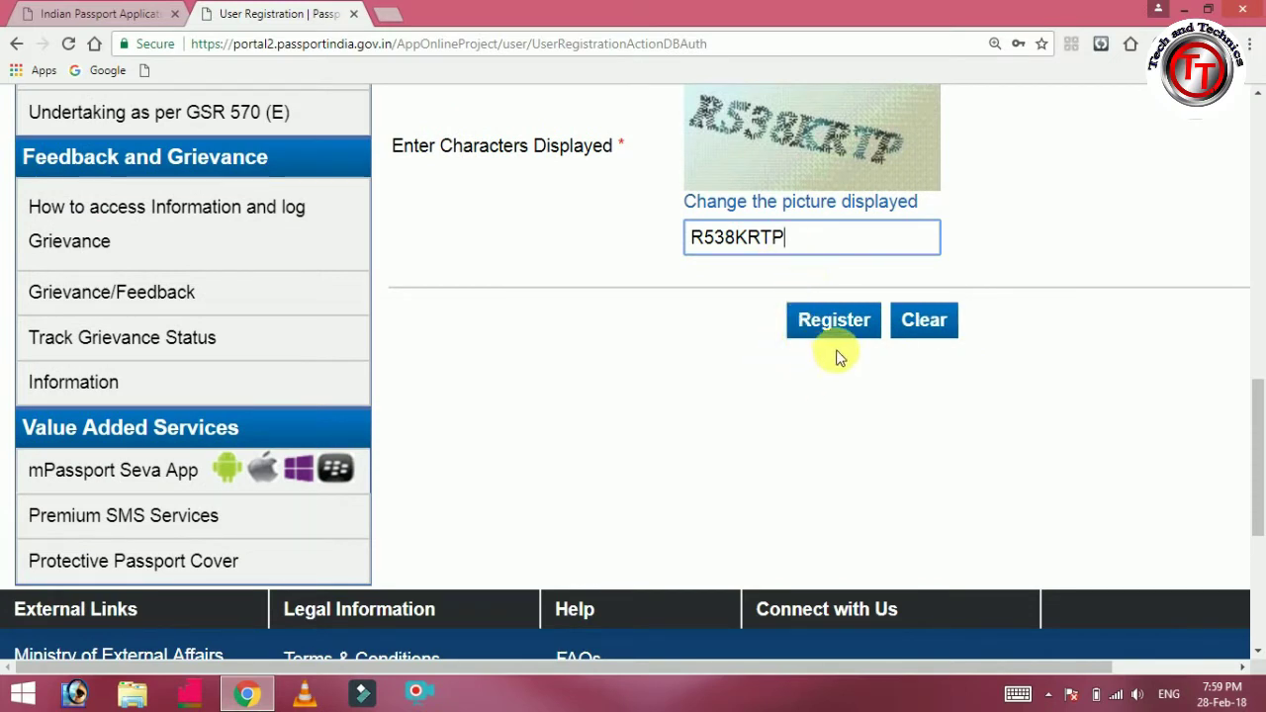
key(ctrl+plus)
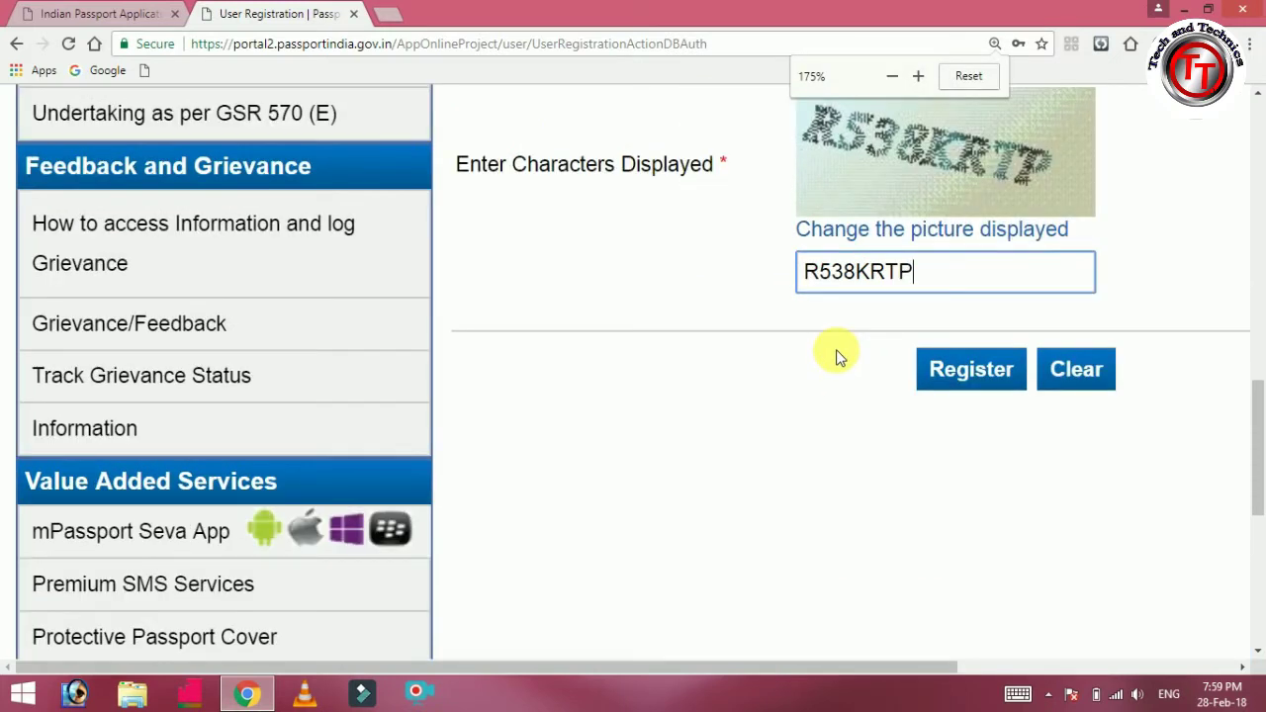
Submit the registration, save the login in Chrome, and scroll the confirmation page.
click(964, 381)
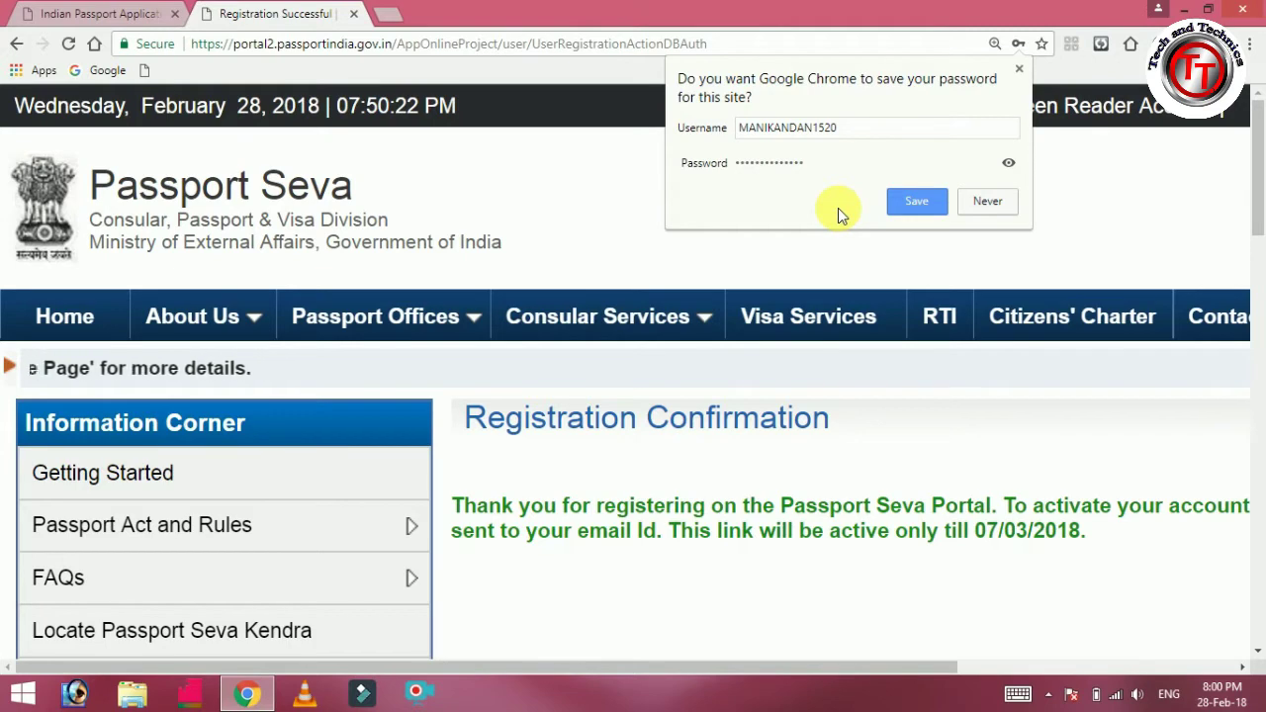
click(909, 208)
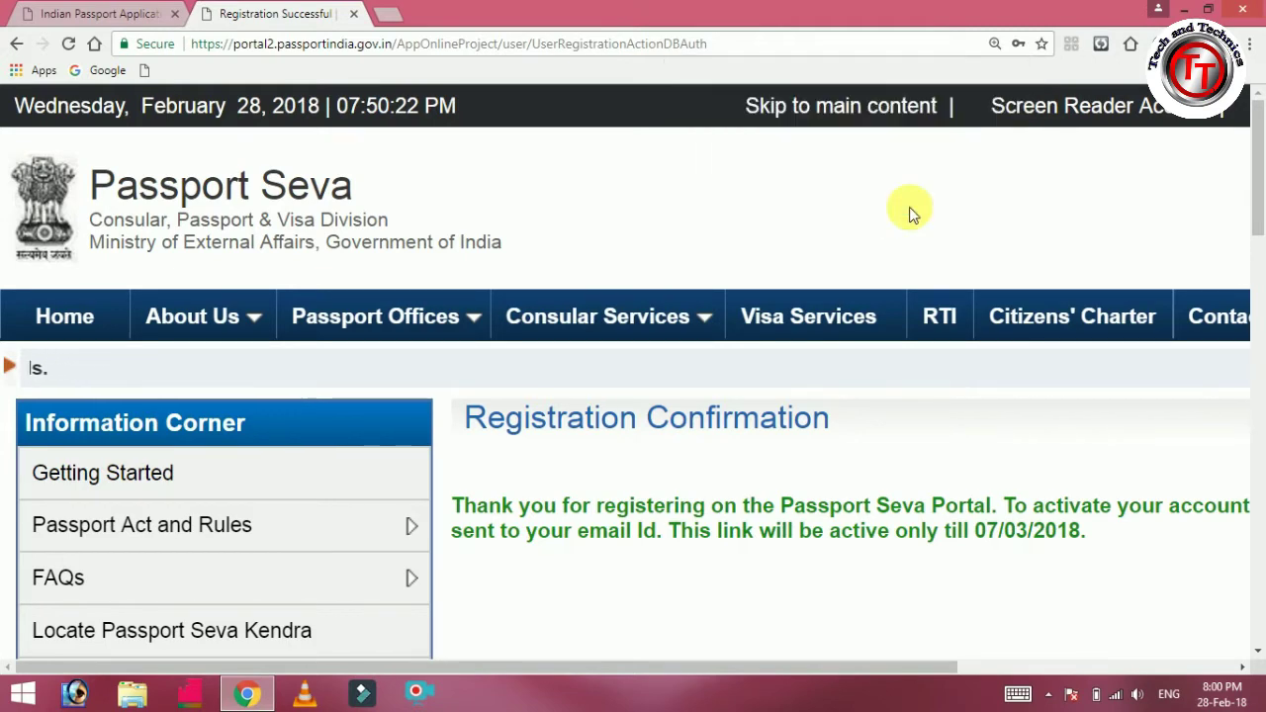
drag(1257, 169, 1259, 237)
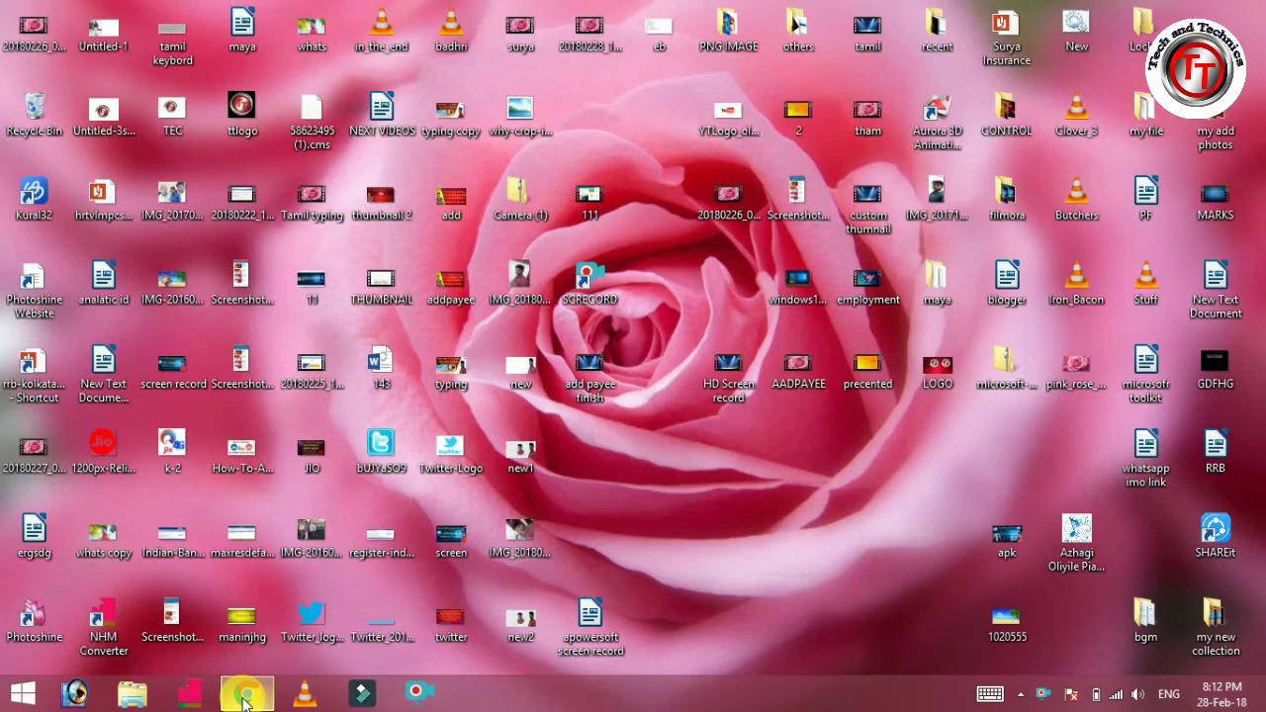
Back in Gmail, open the Registration Confirmation email and follow its activation link.
click(244, 695)
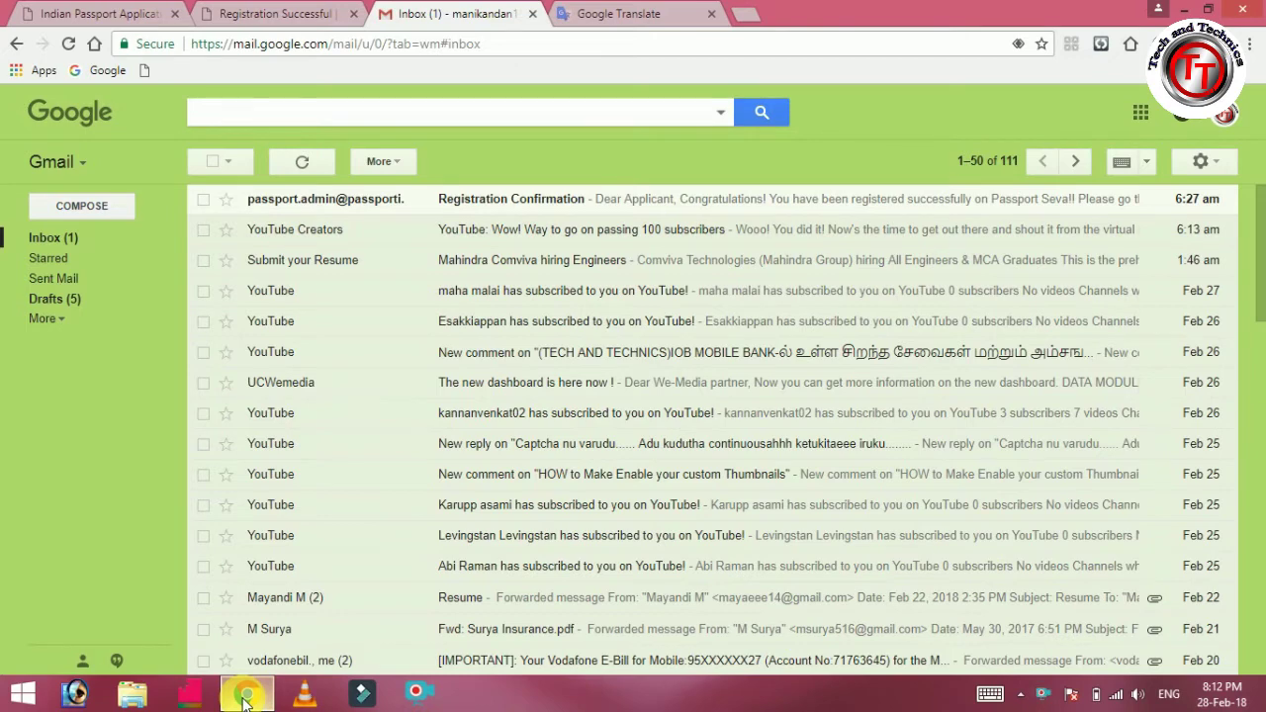
click(504, 202)
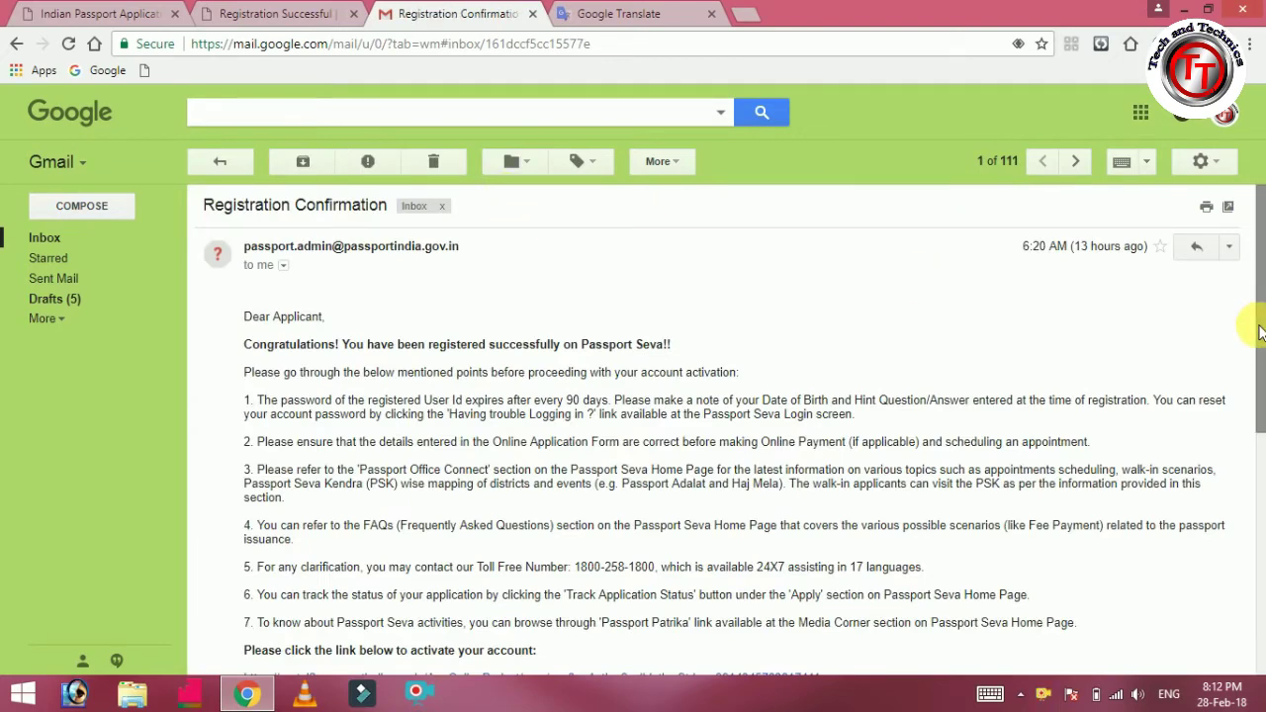
drag(1259, 333, 1262, 532)
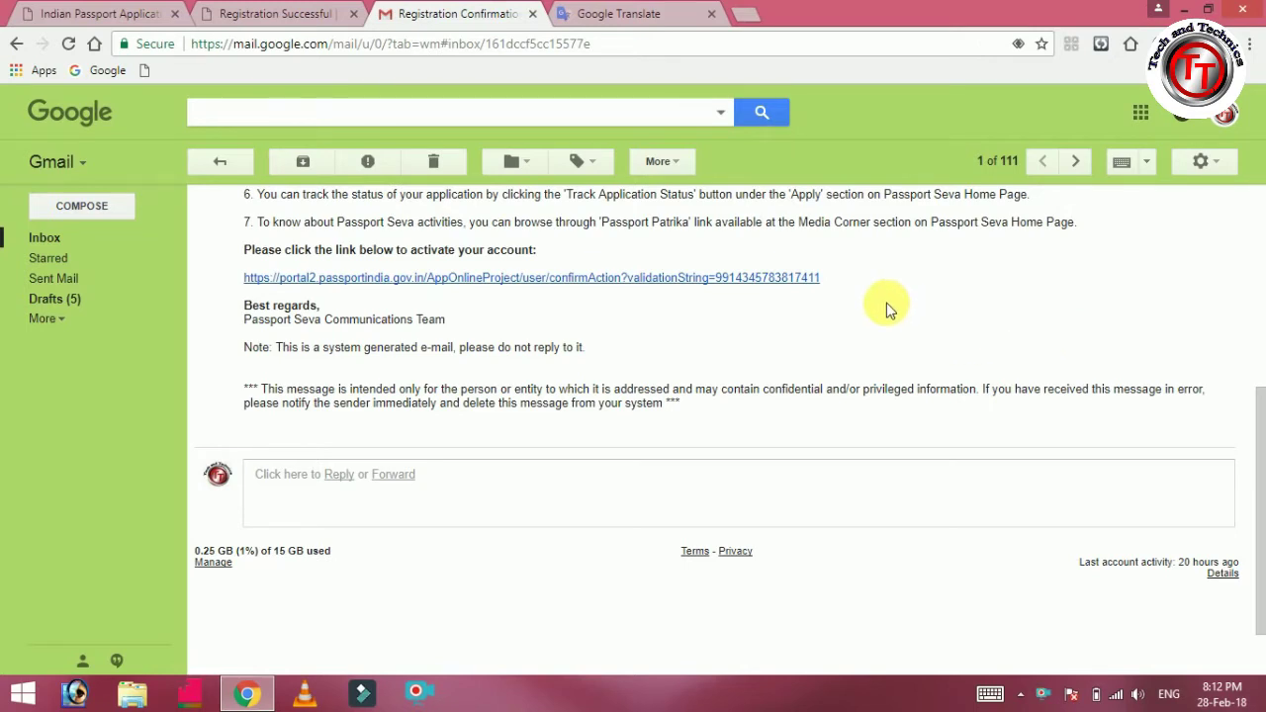
click(683, 282)
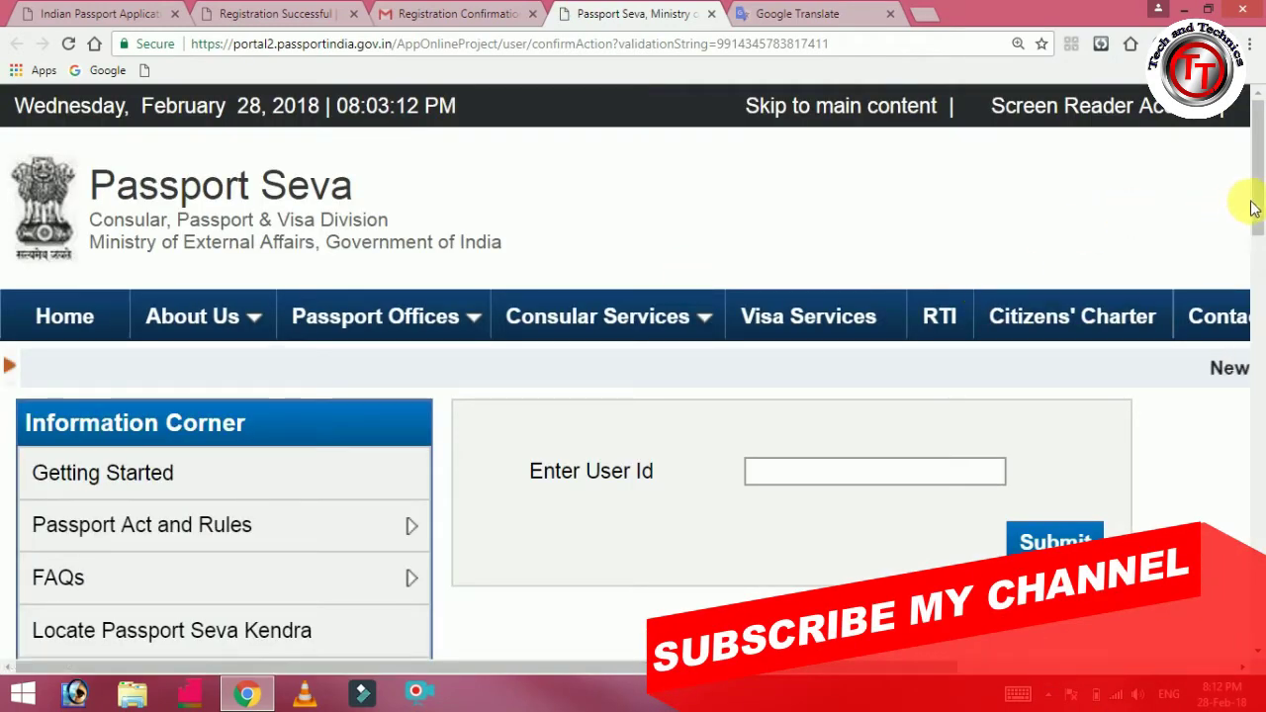
Enter the registered user id on the activation page to activate the account.
scroll(1252, 258, down, 3)
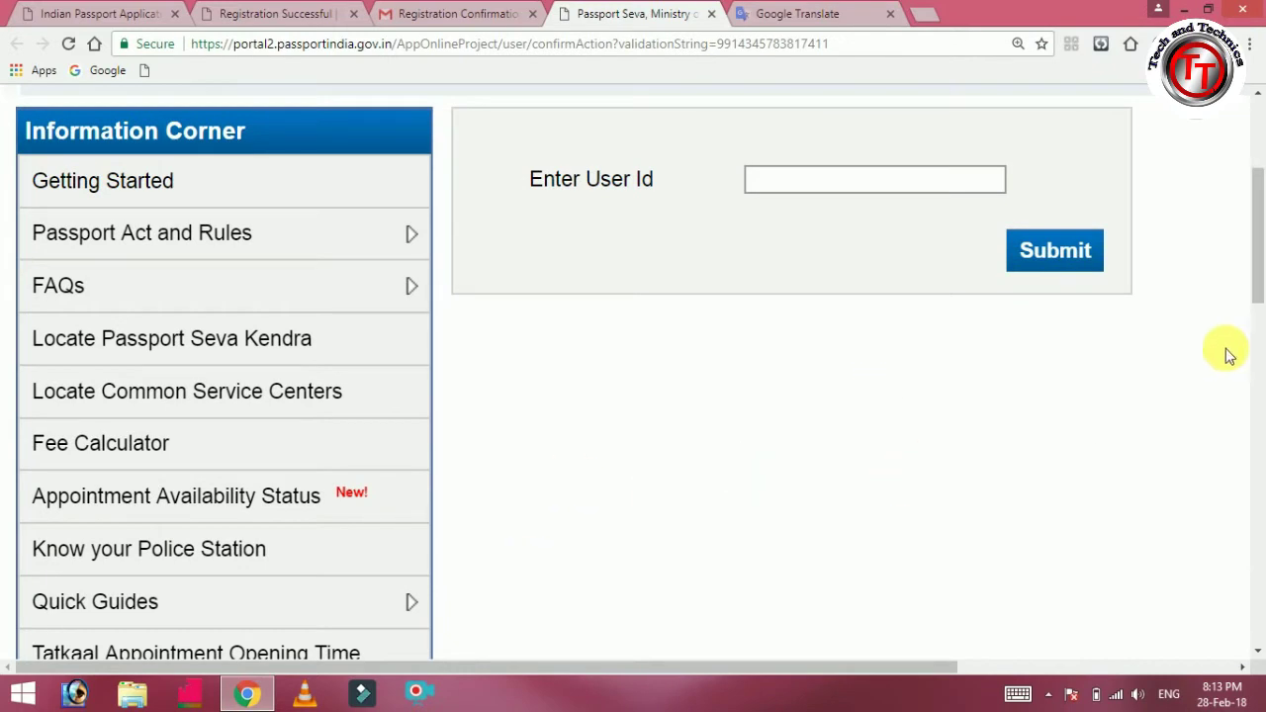
mouse_move(1252, 294)
mouse_down()
mouse_move(1252, 271)
mouse_move(1252, 293)
mouse_up()
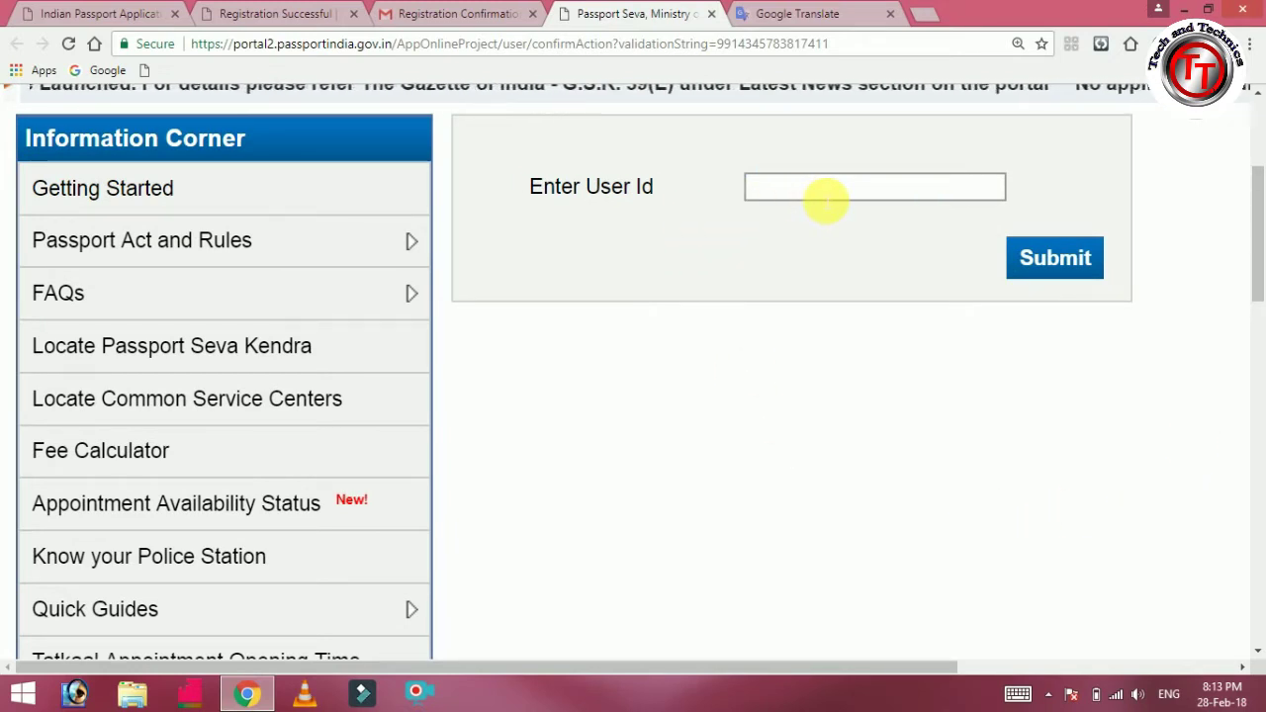
click(803, 189)
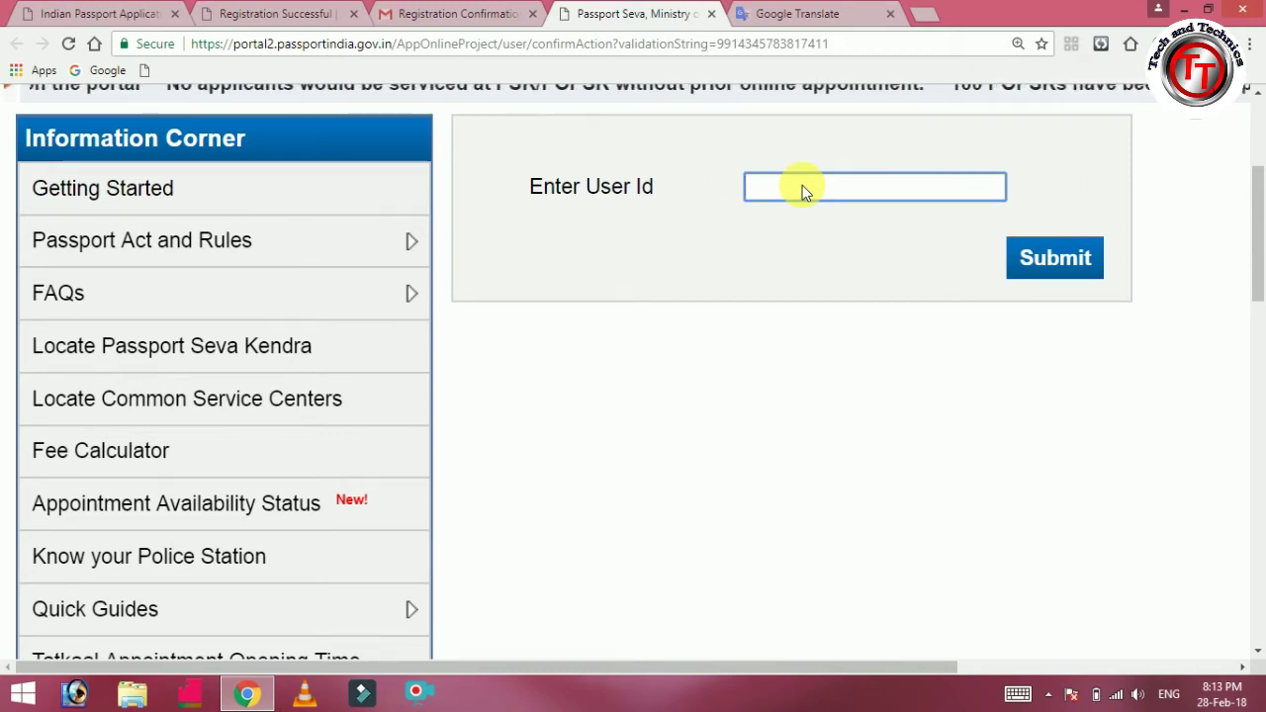
text(MANI)
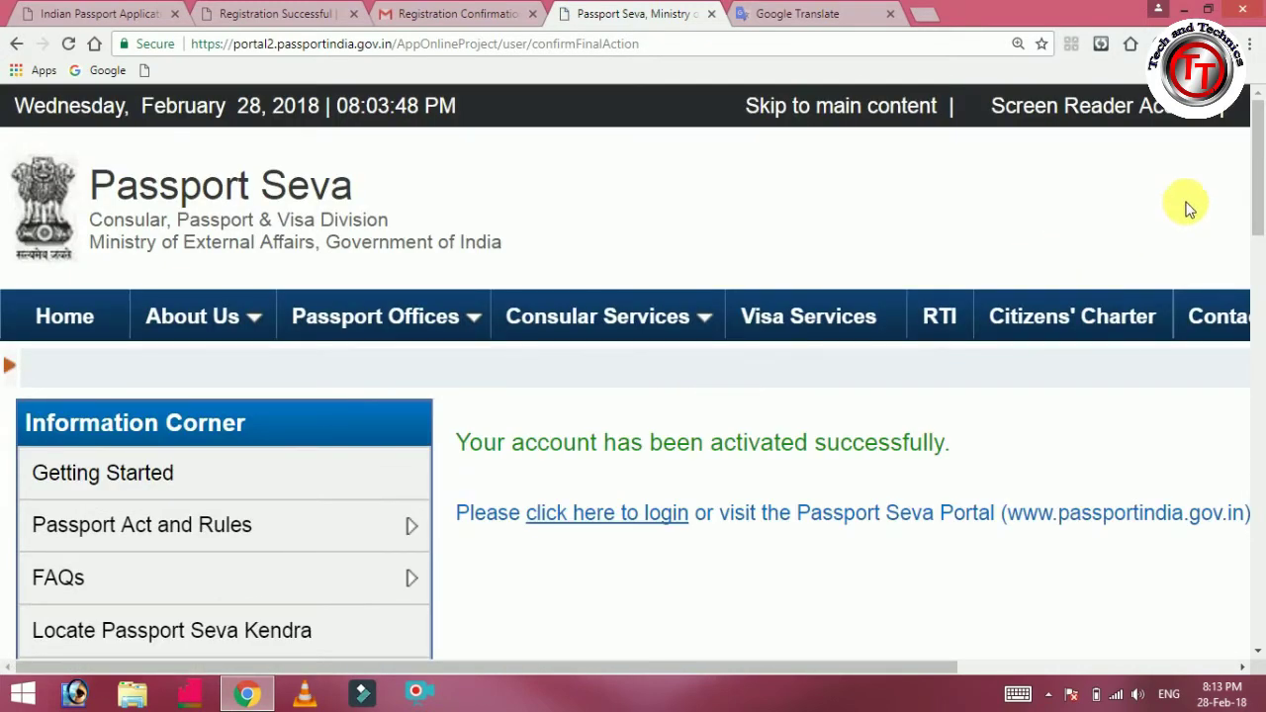
scroll(1259, 229, down, 1)
scroll(1259, 233, down, 1)
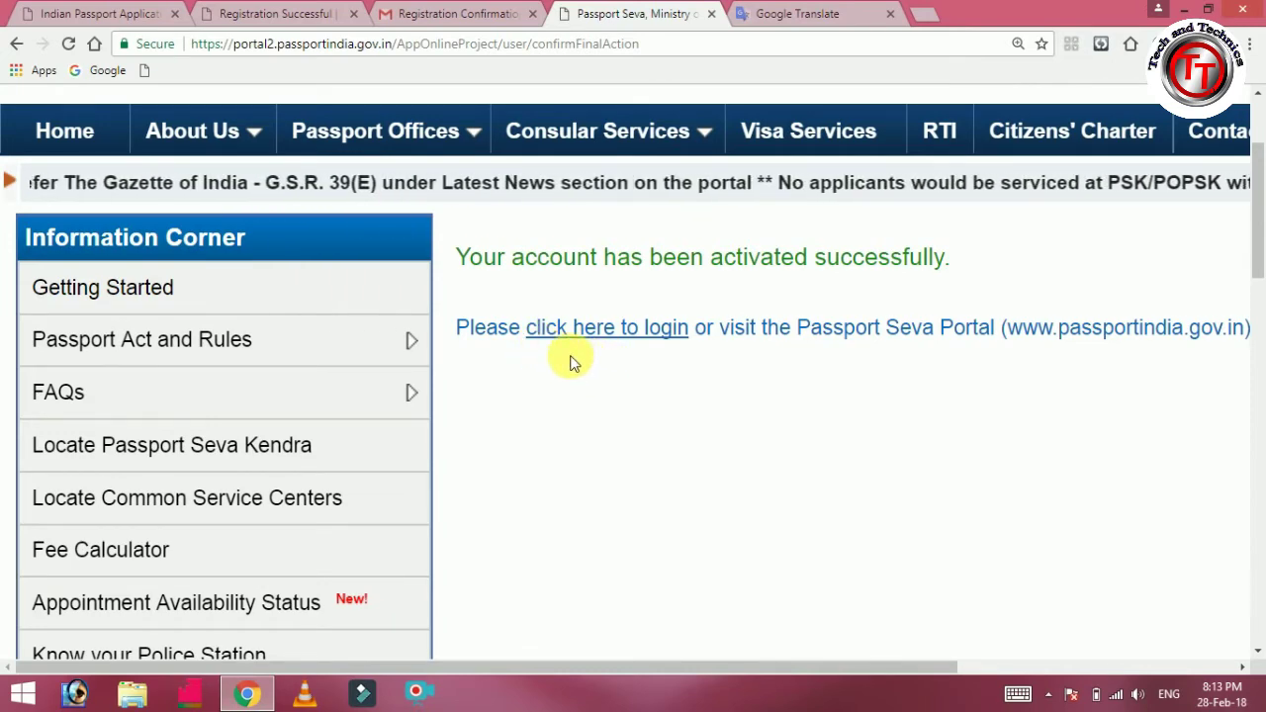
Log in with the saved Login Id, then enter the password and captcha.
click(586, 332)
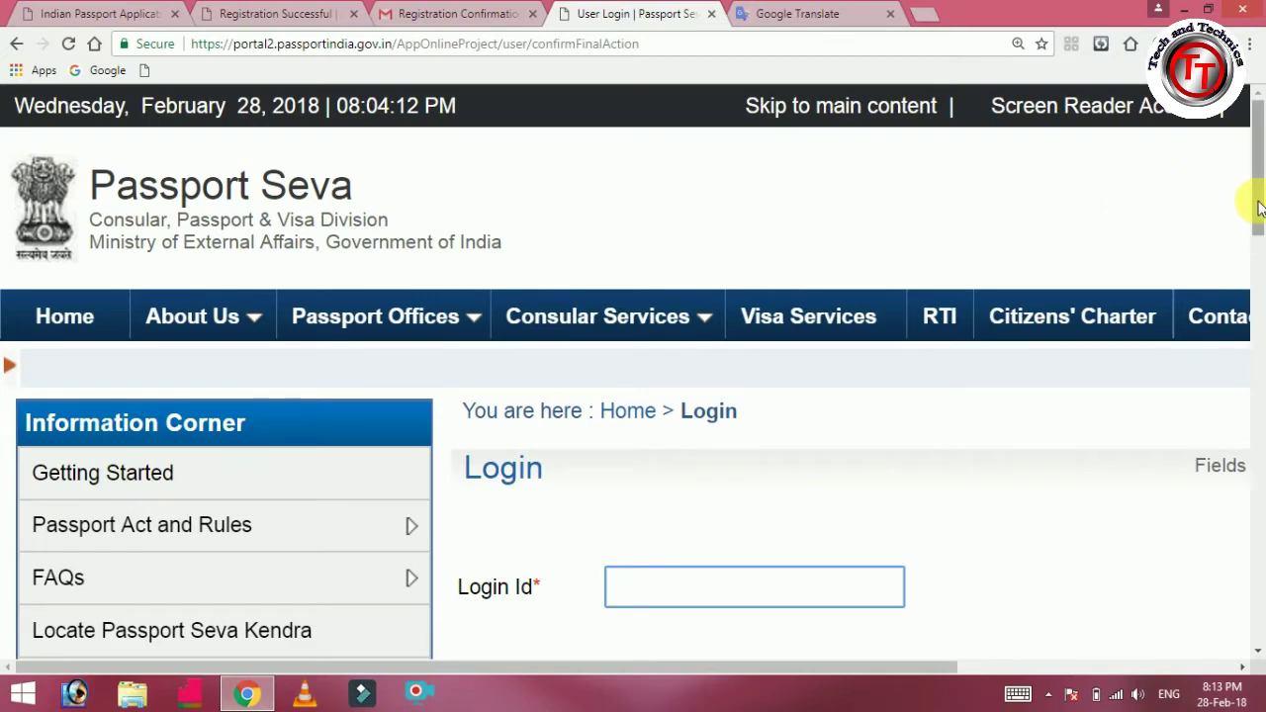
scroll(1261, 255, down, 1)
scroll(1260, 255, down, 4)
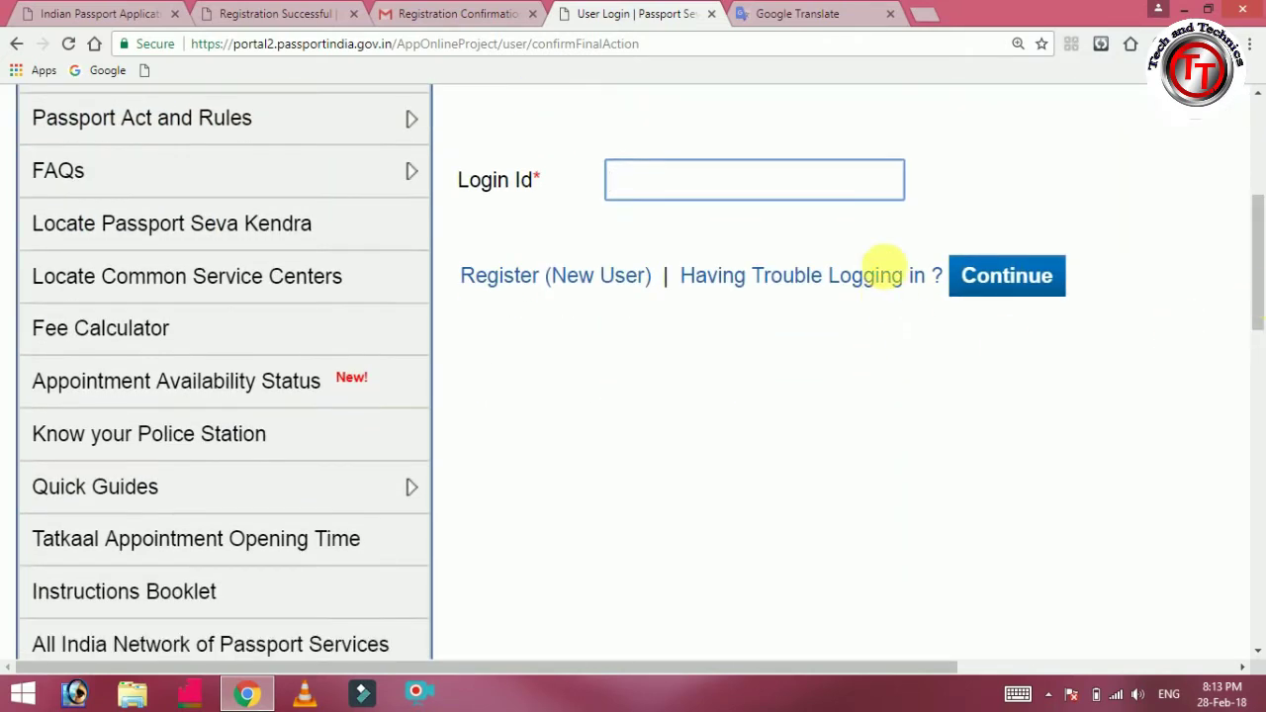
click(866, 179)
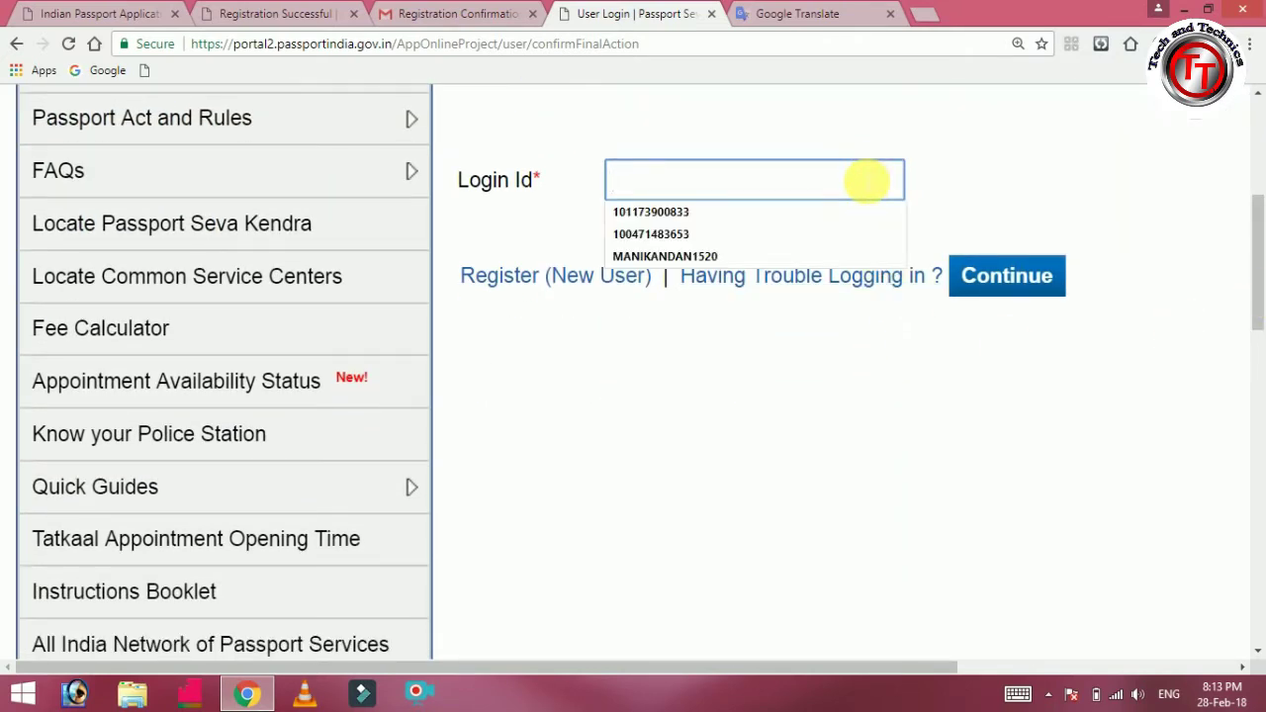
click(836, 258)
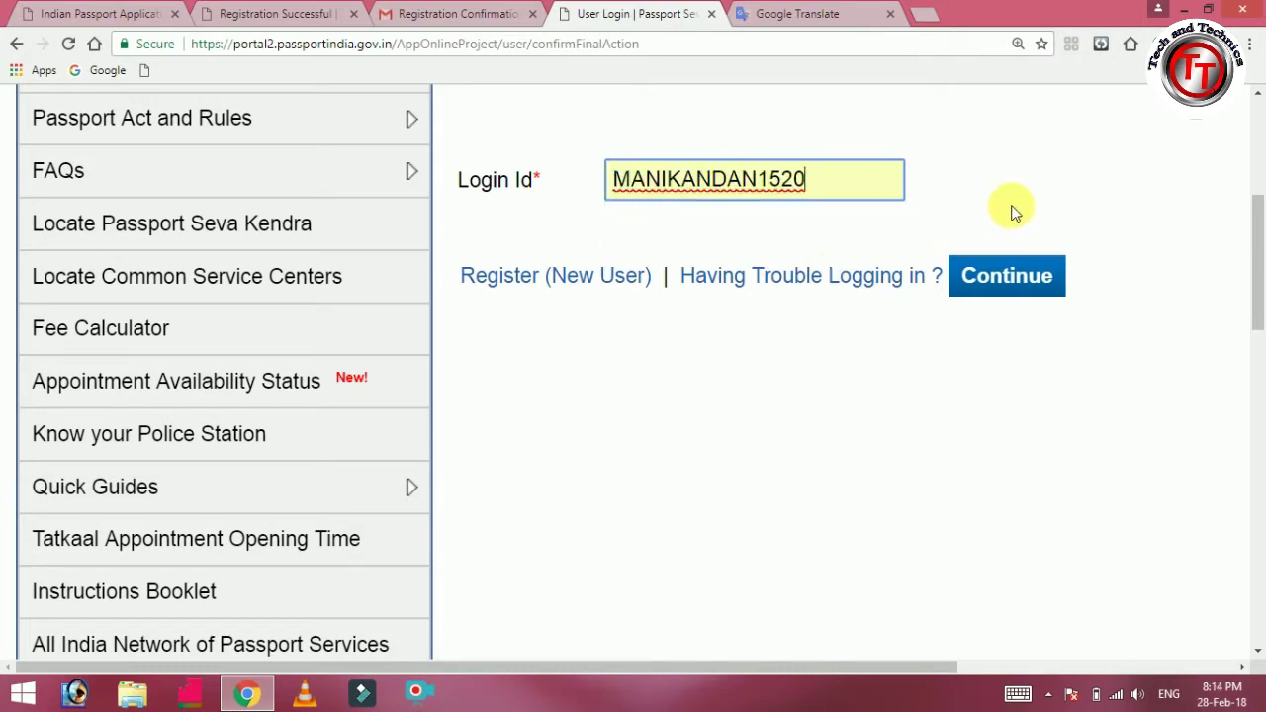
click(1027, 282)
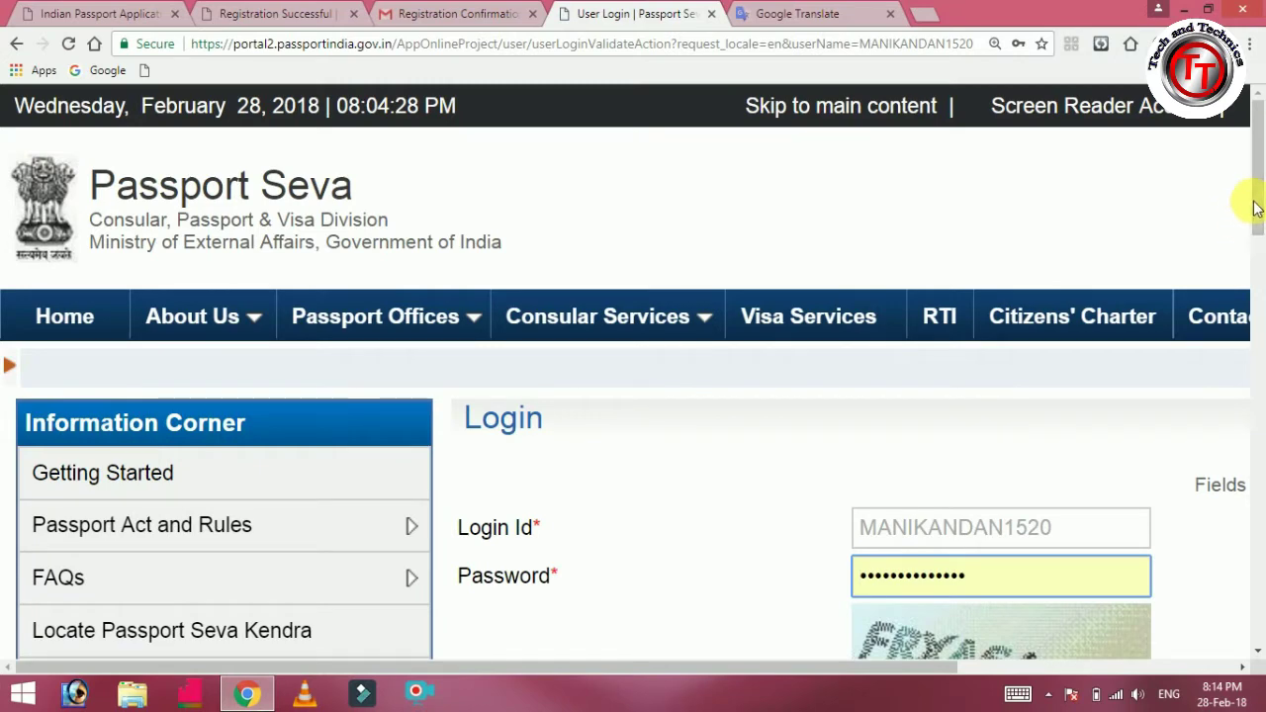
drag(1255, 207, 1261, 297)
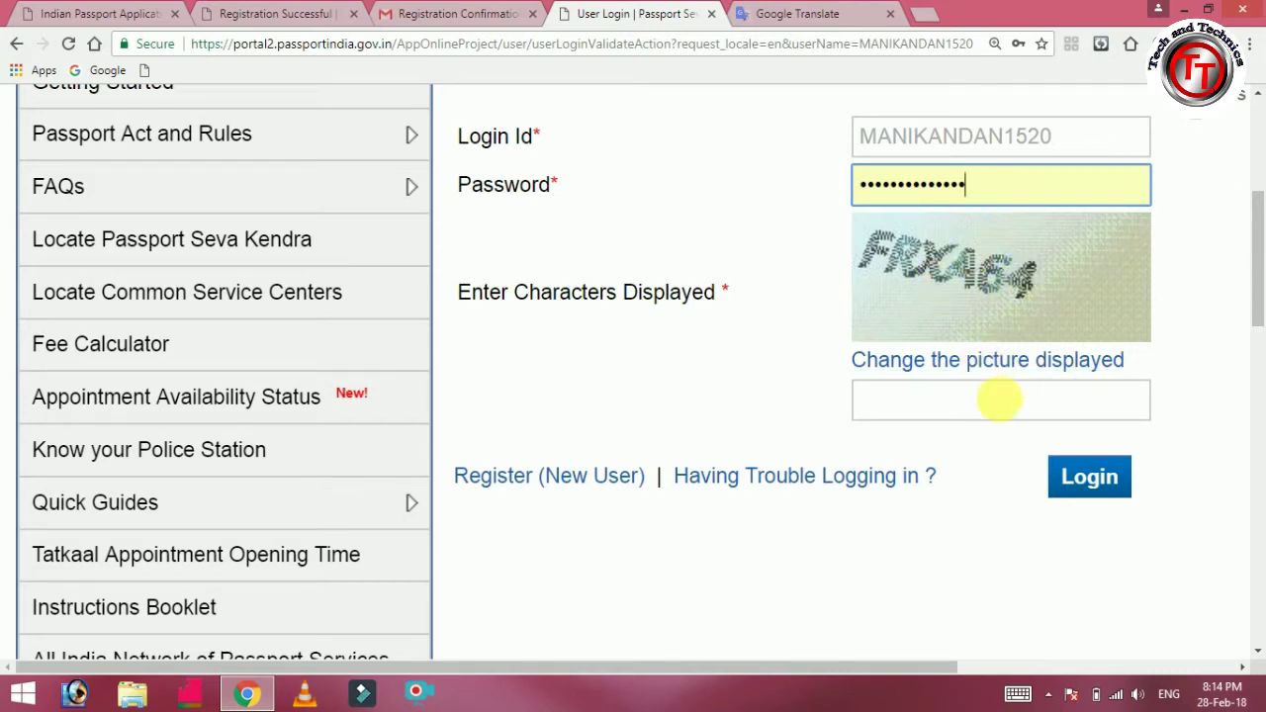
click(981, 408)
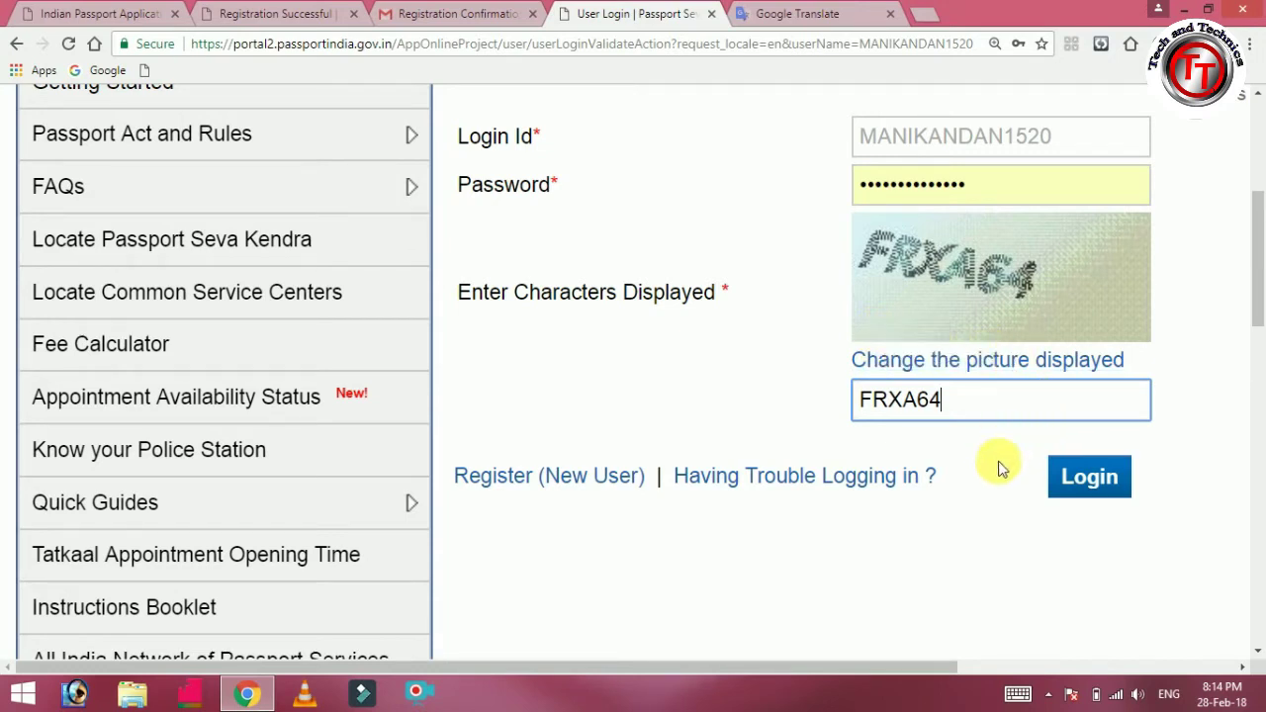
click(1081, 478)
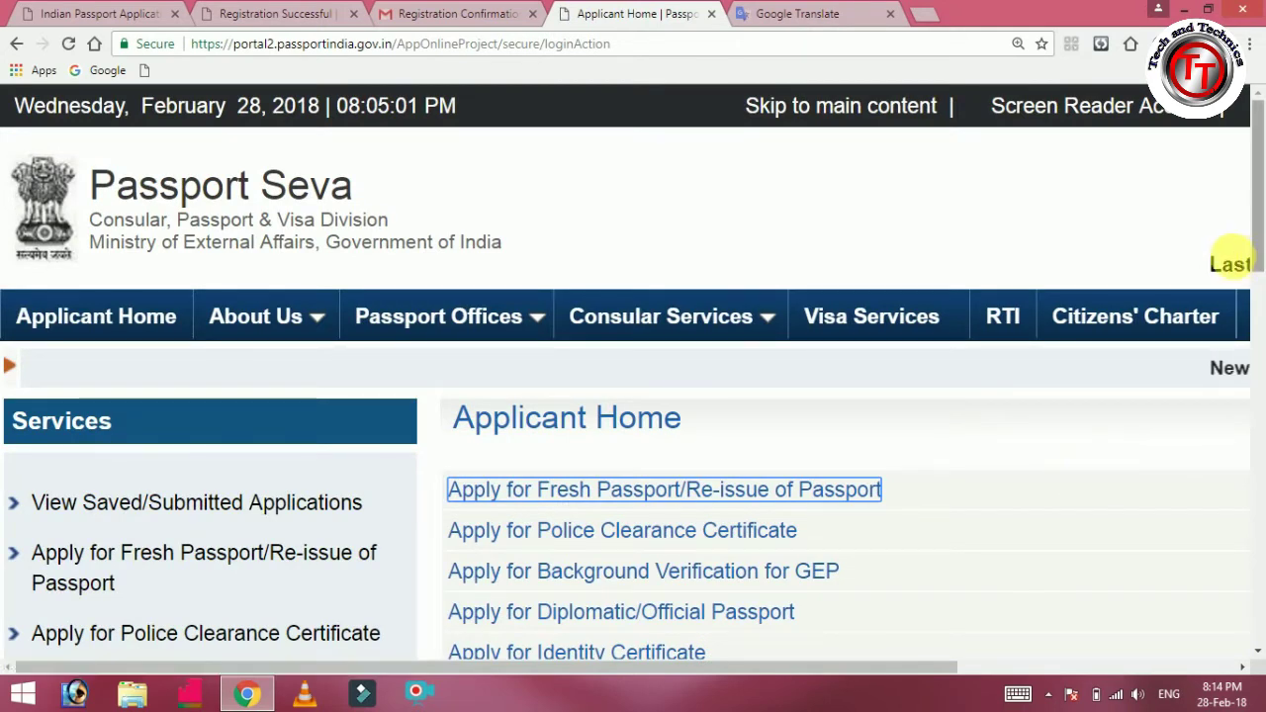
Start a fresh passport application and choose to fill the form online.
drag(1260, 248, 1257, 295)
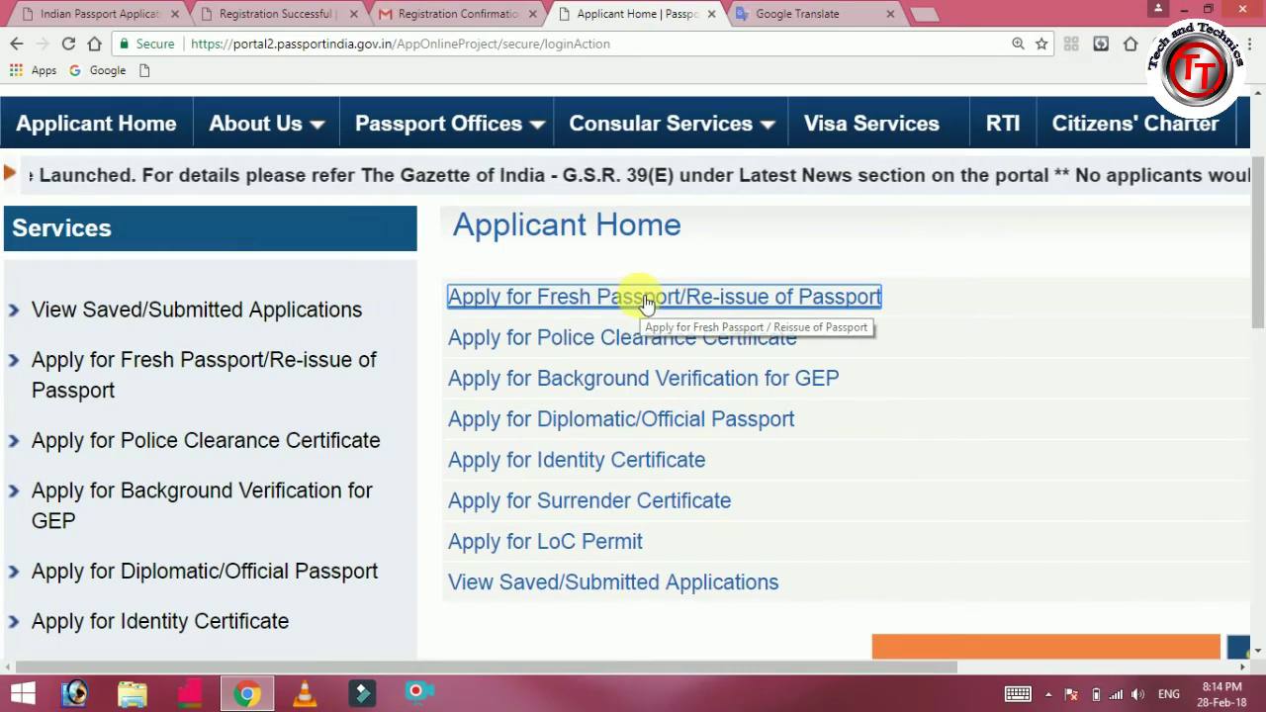
key(ctrl+plus)
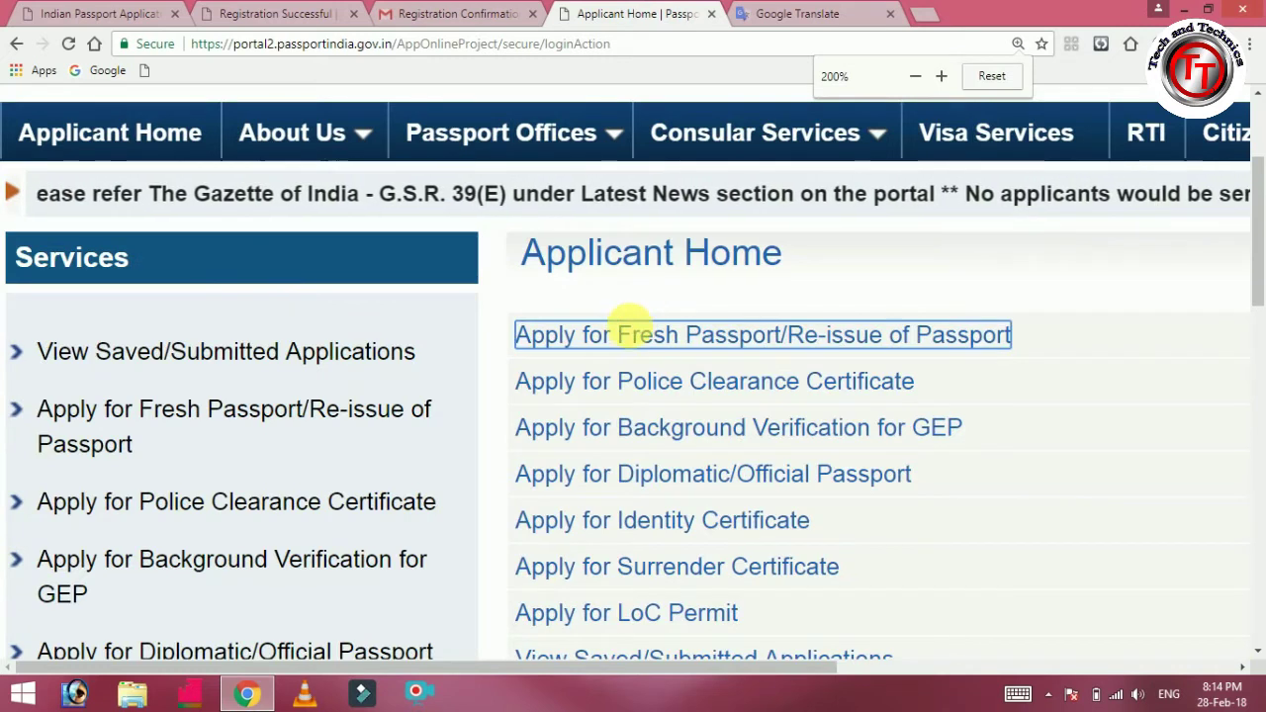
click(644, 336)
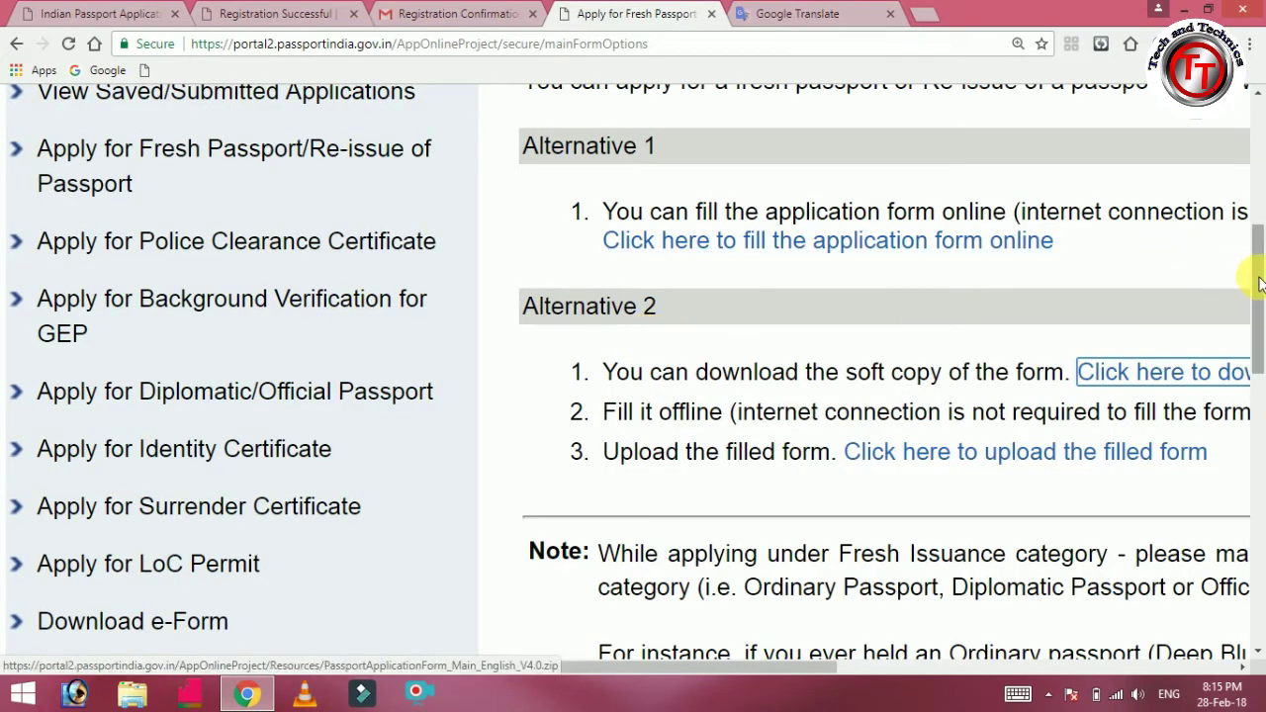
drag(1260, 285, 1260, 226)
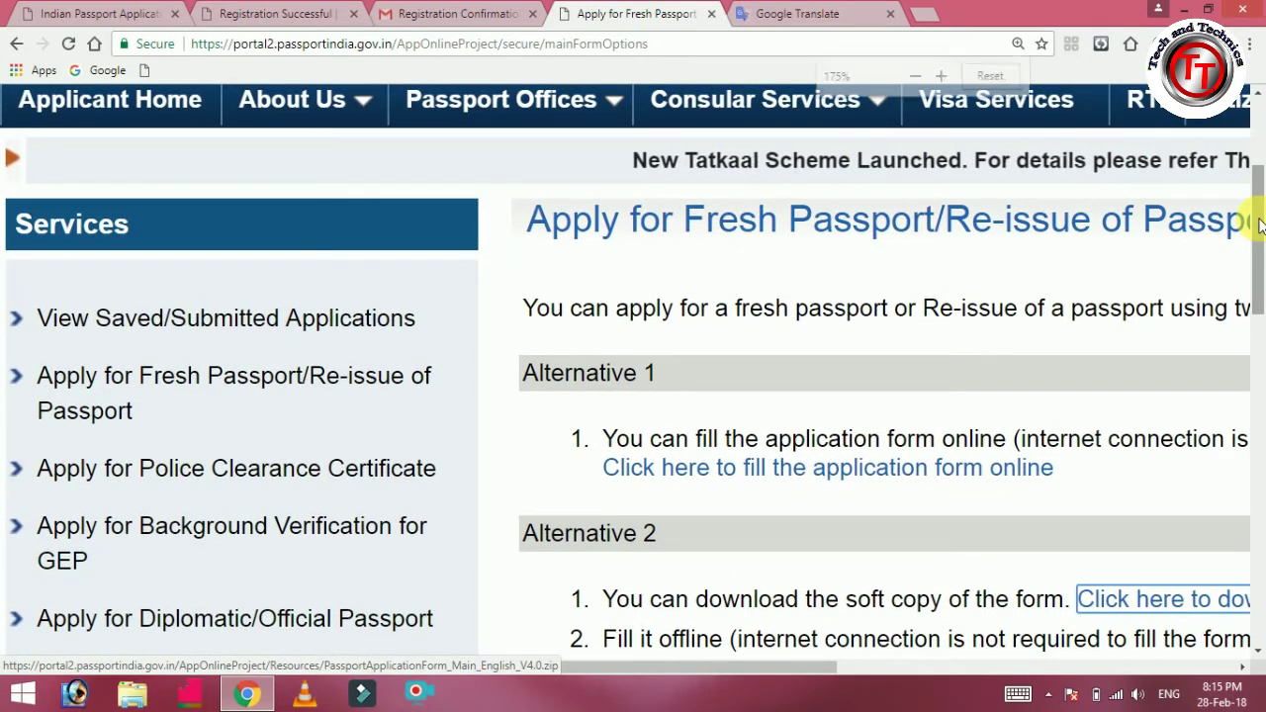
key(ctrl+minus)
key(ctrl+minus)
key(ctrl+minus)
key(ctrl+minus)
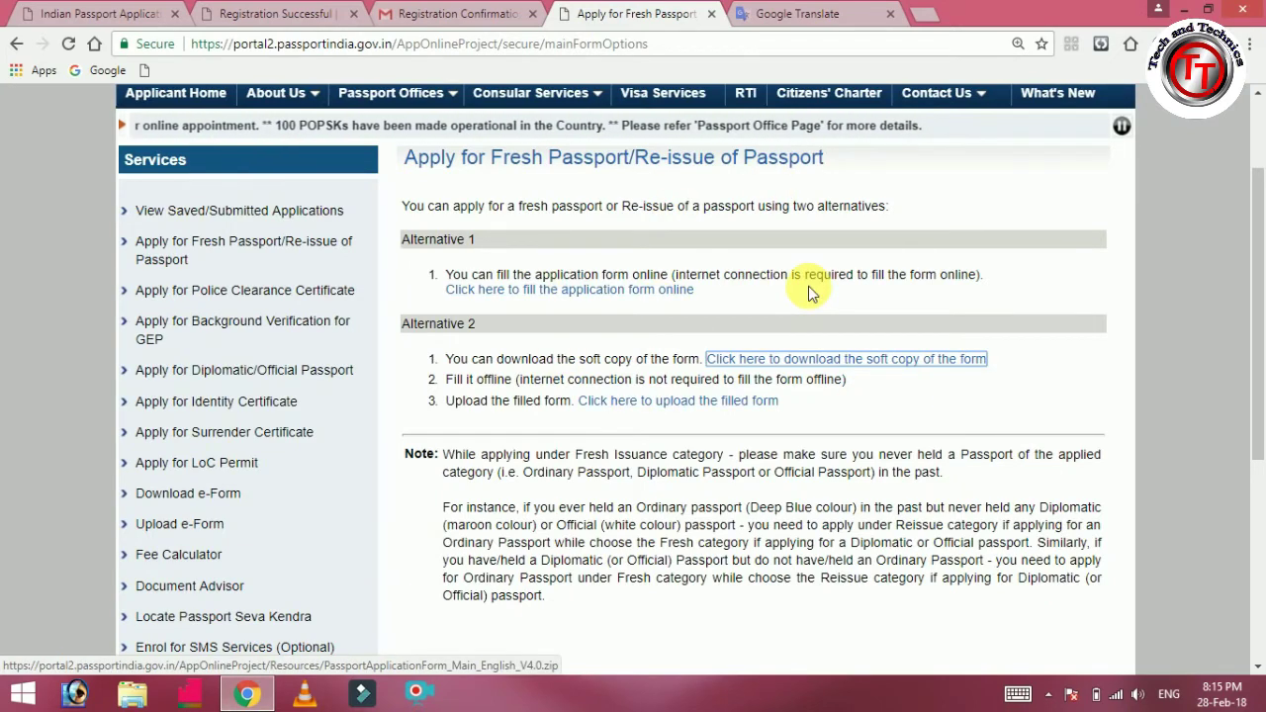
key(ctrl+plus)
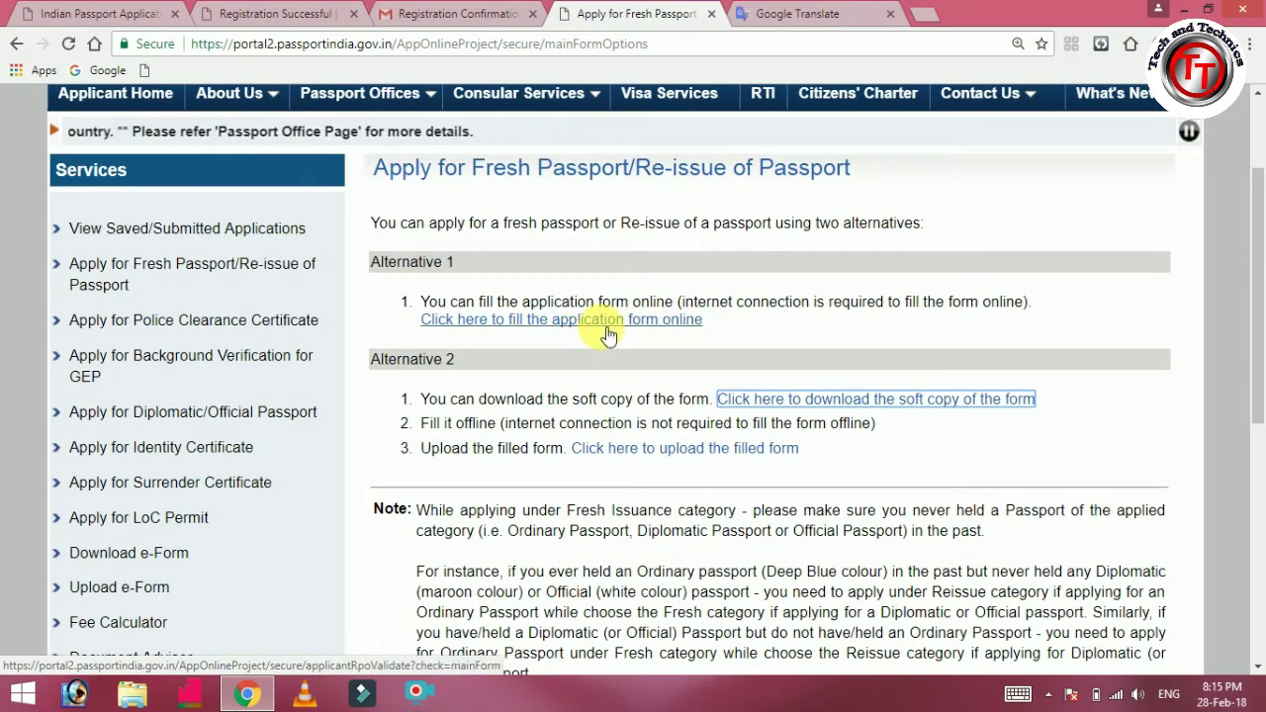
key(ctrl+plus)
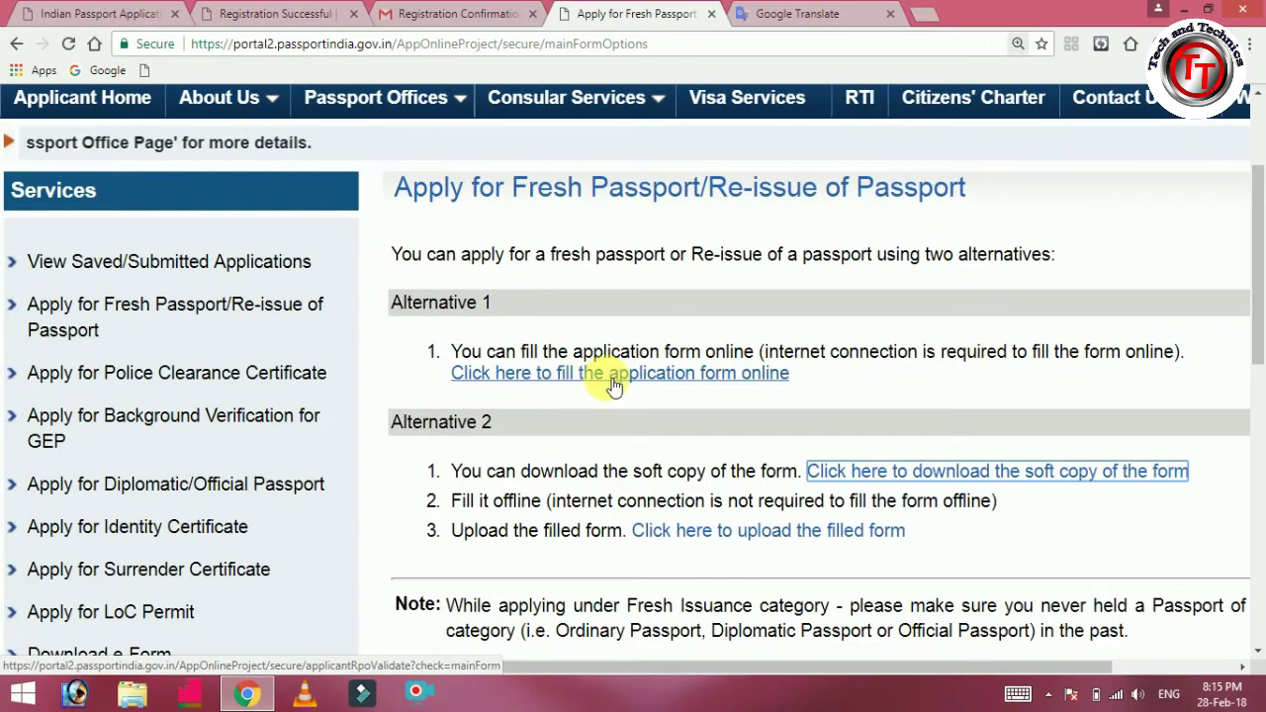
click(617, 383)
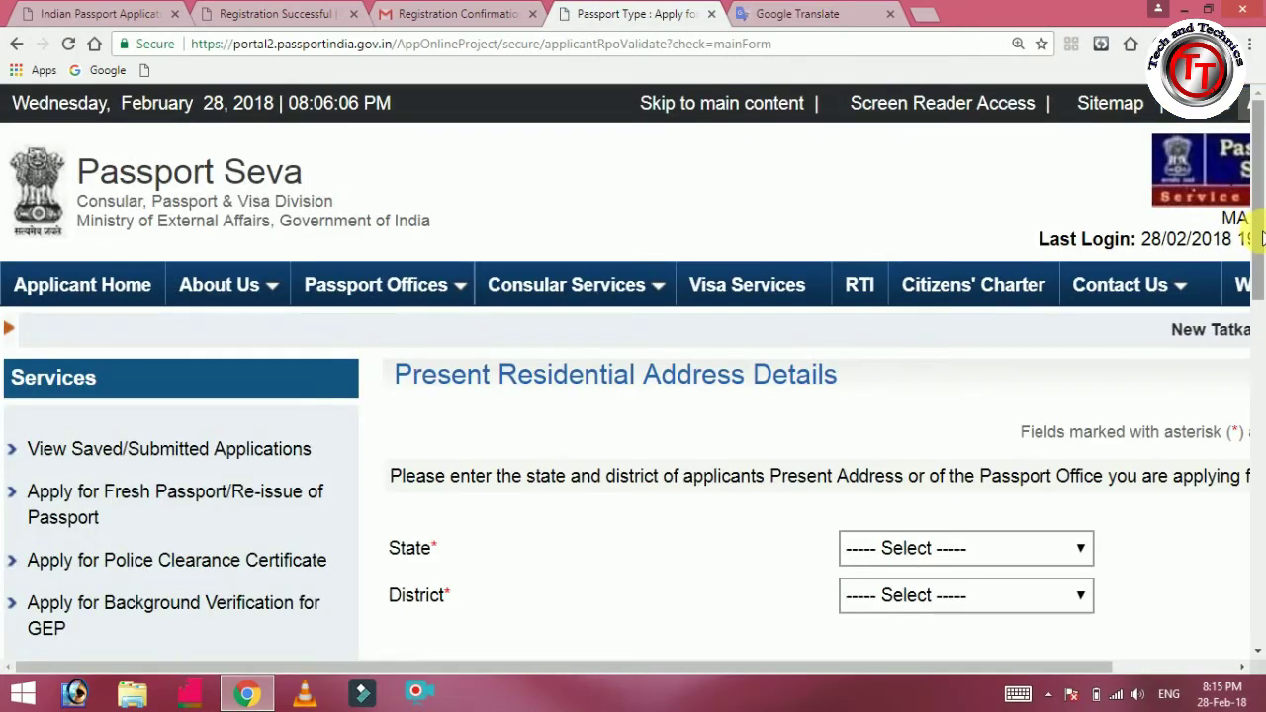
Set the present address state to Tamil Nadu and district to Tirunelveli Rural.
drag(1261, 234, 1257, 313)
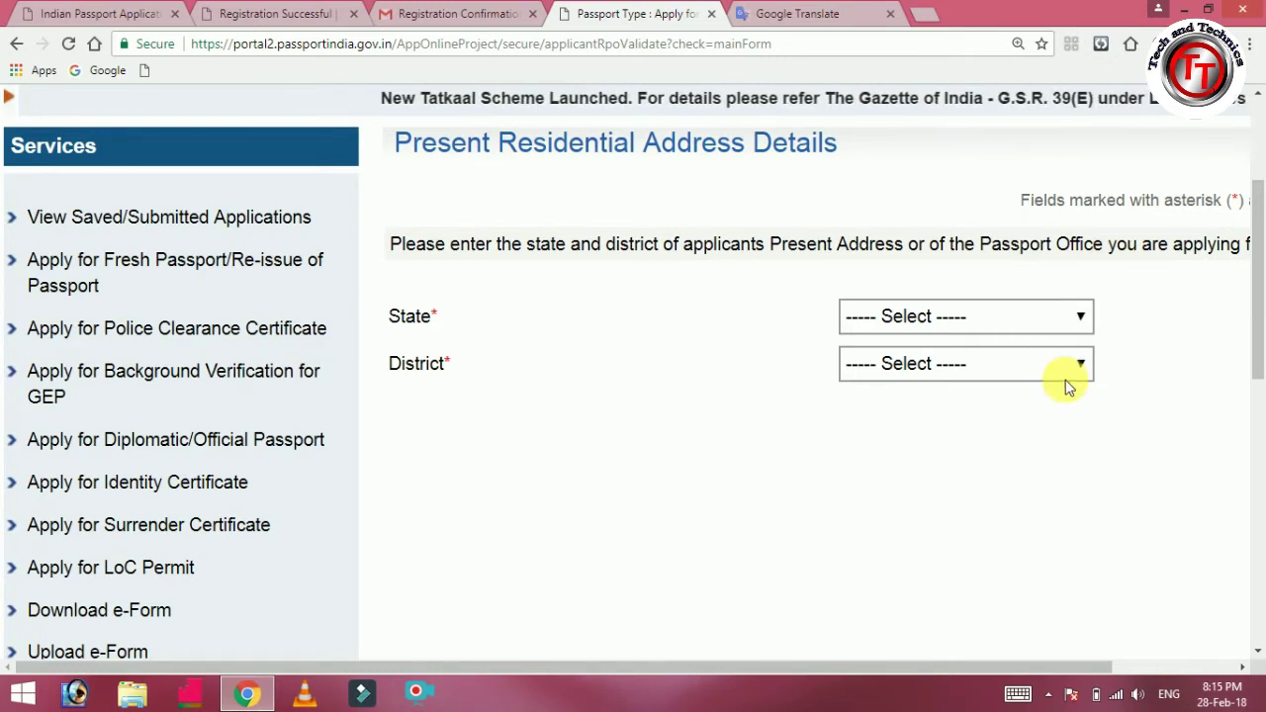
click(1051, 318)
key(t)
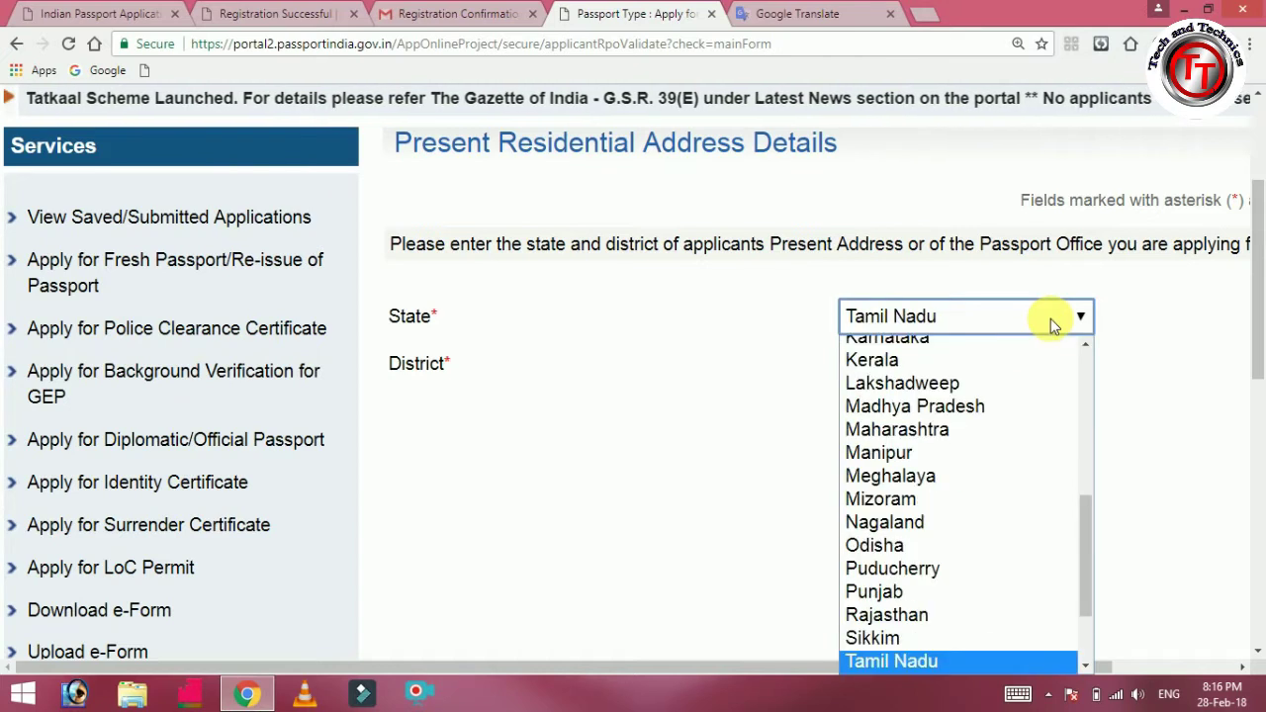
key(Return)
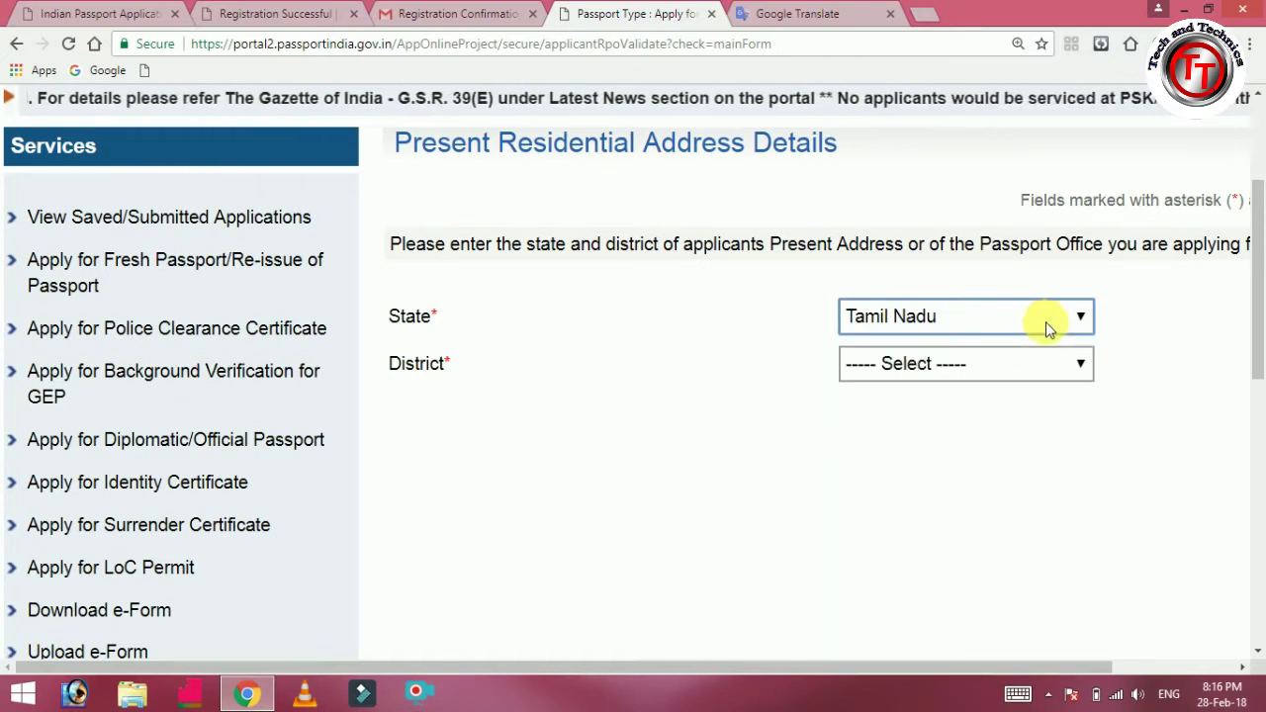
click(1047, 366)
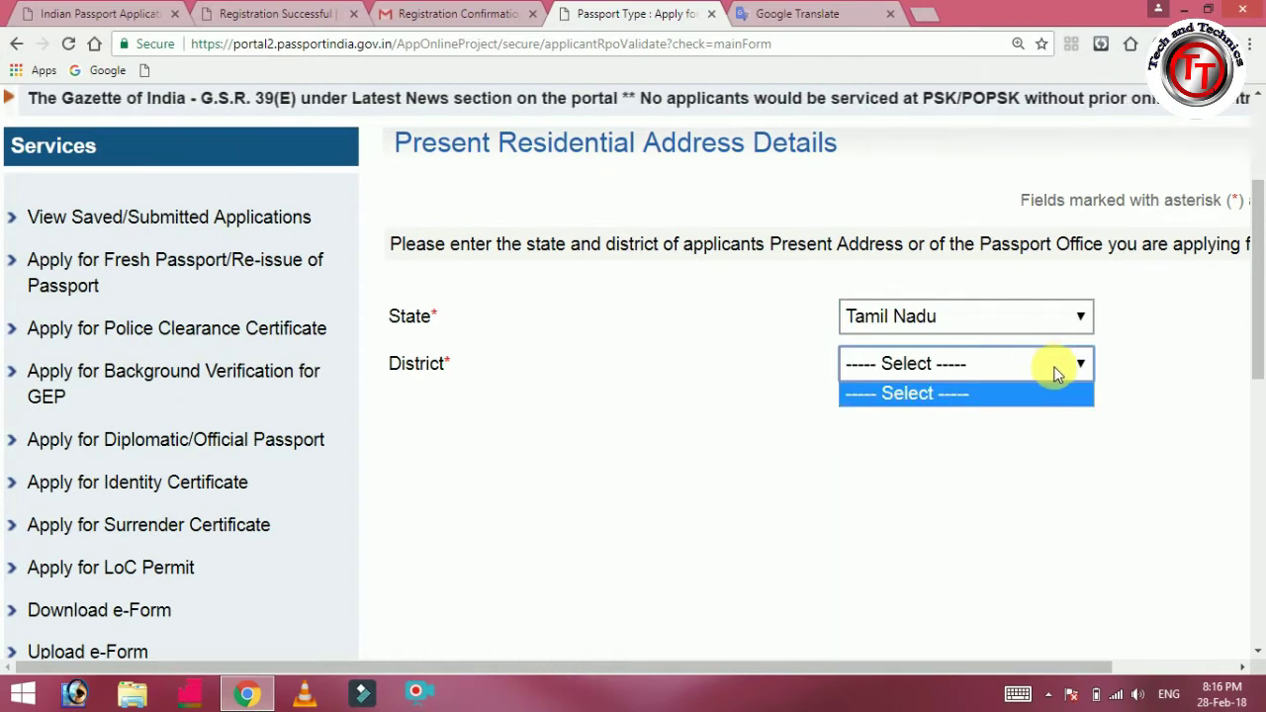
click(1085, 366)
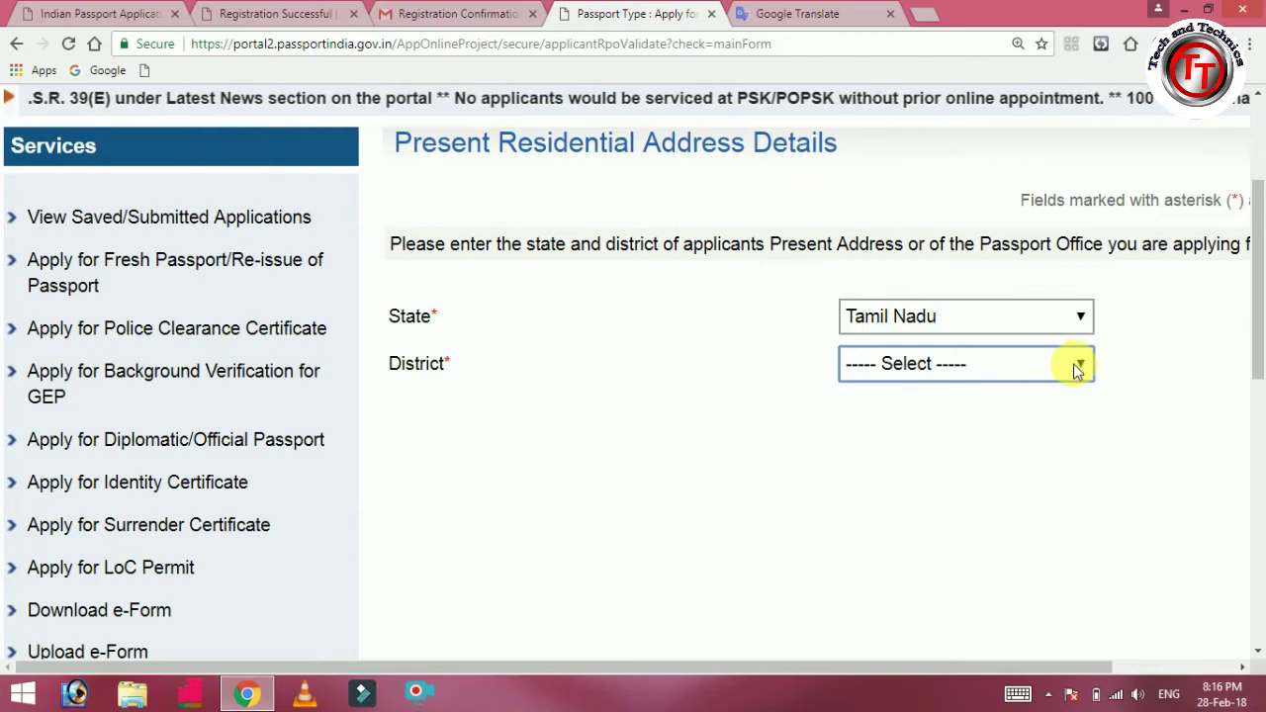
click(1073, 368)
text(ti)
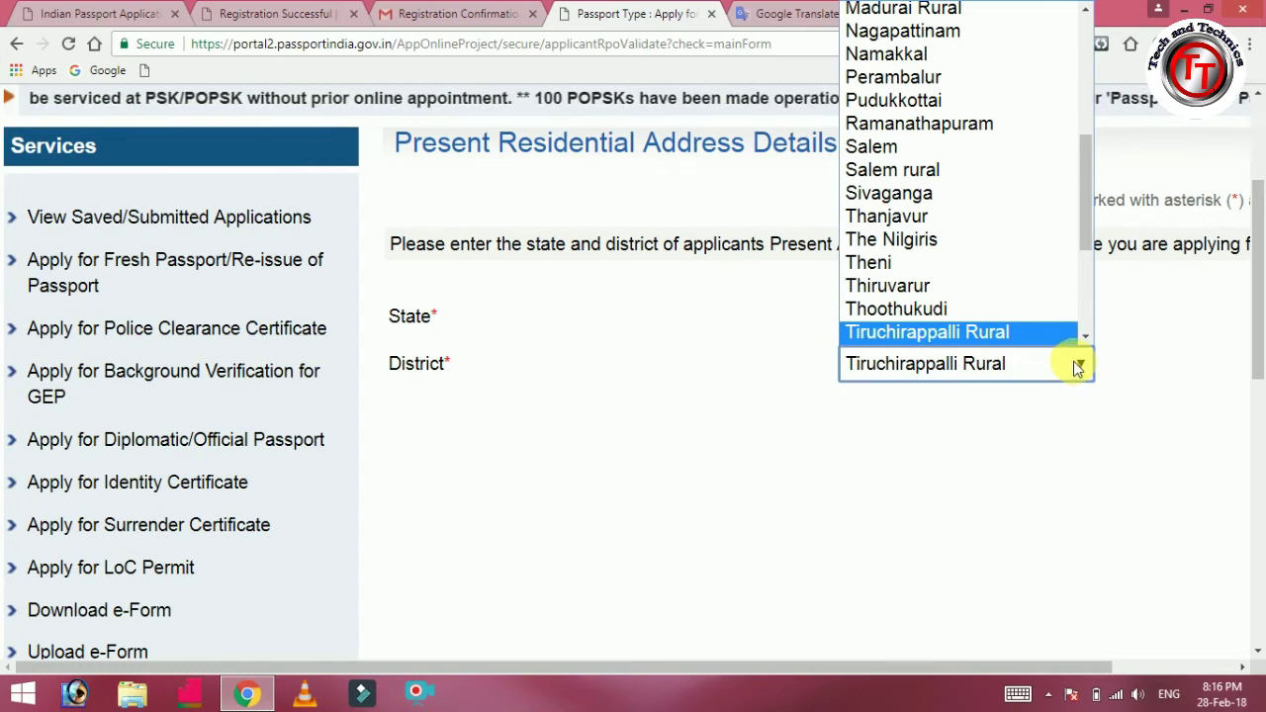
scroll(1086, 336, down, 3)
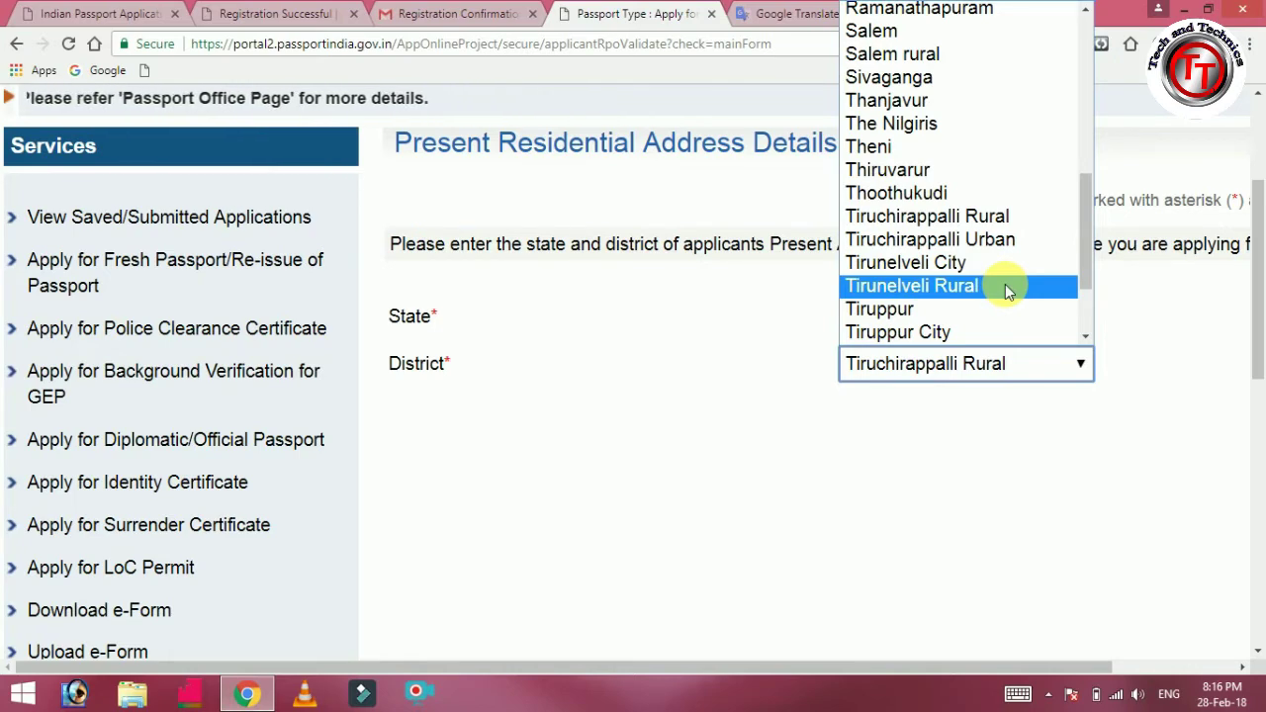
click(1005, 284)
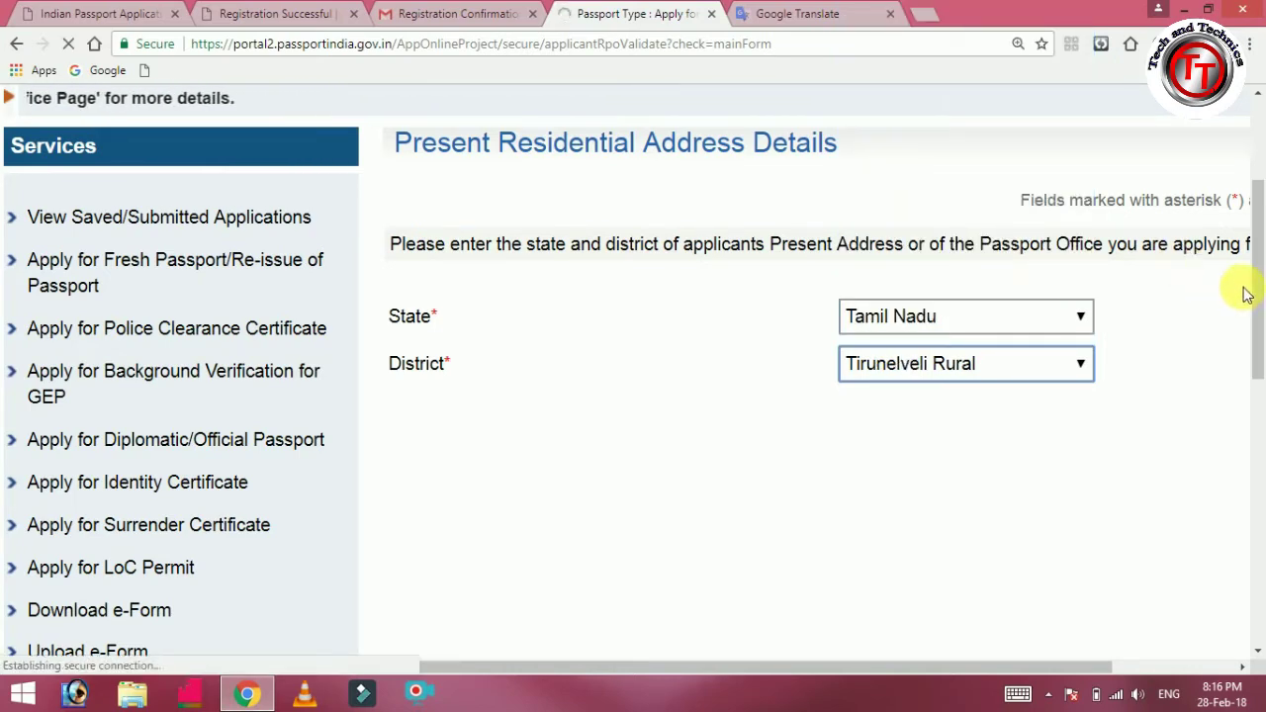
Select Fresh Passport, Normal scheme and a 36-page booklet, then continue.
drag(1258, 302, 1254, 226)
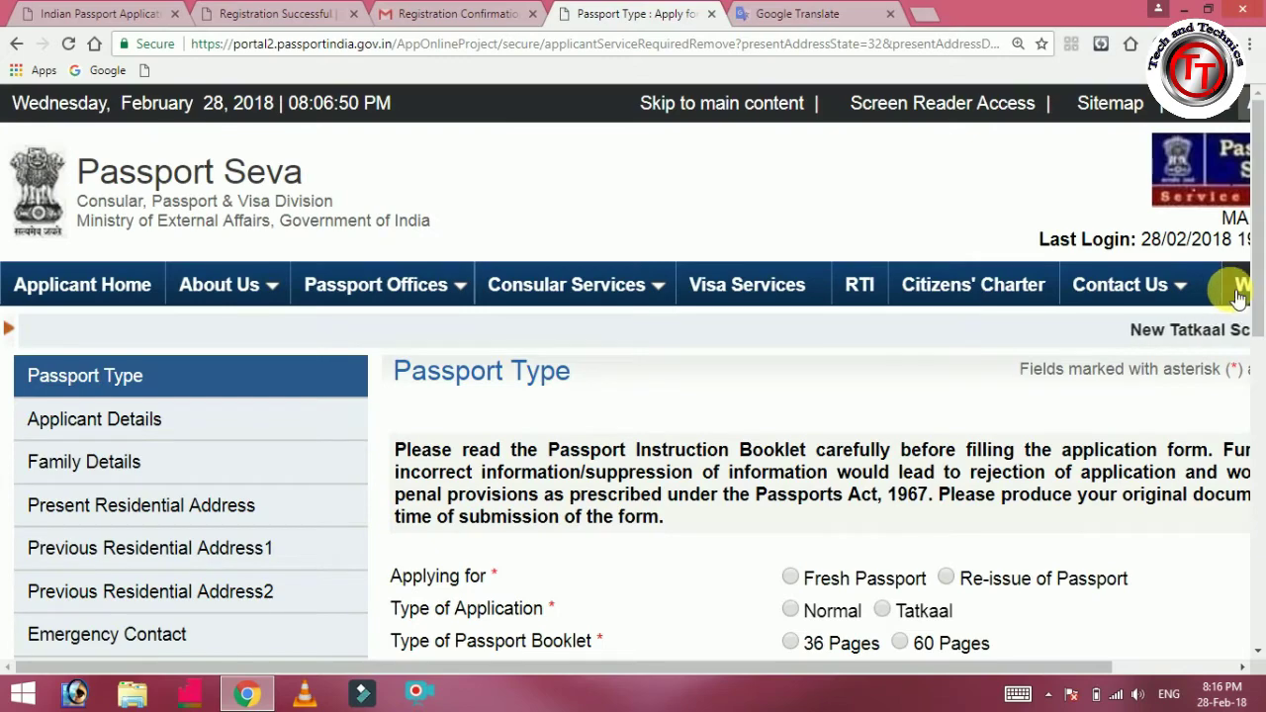
drag(1254, 297, 1256, 413)
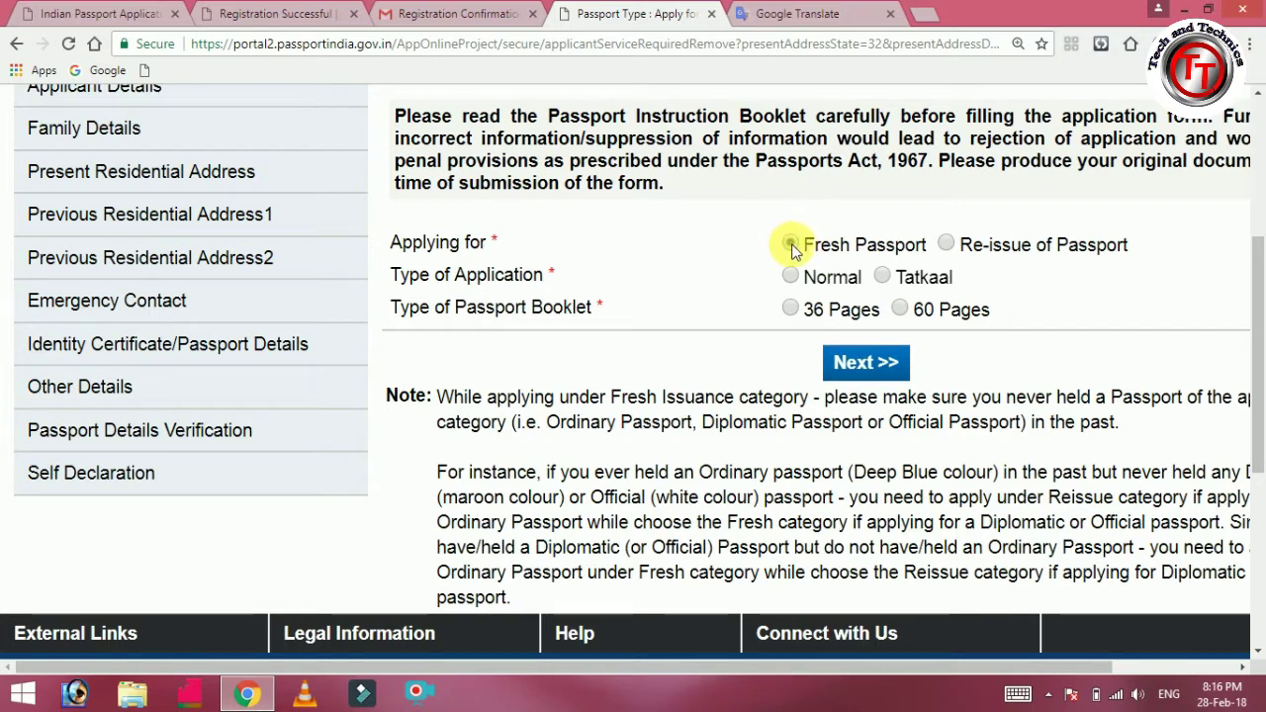
click(790, 244)
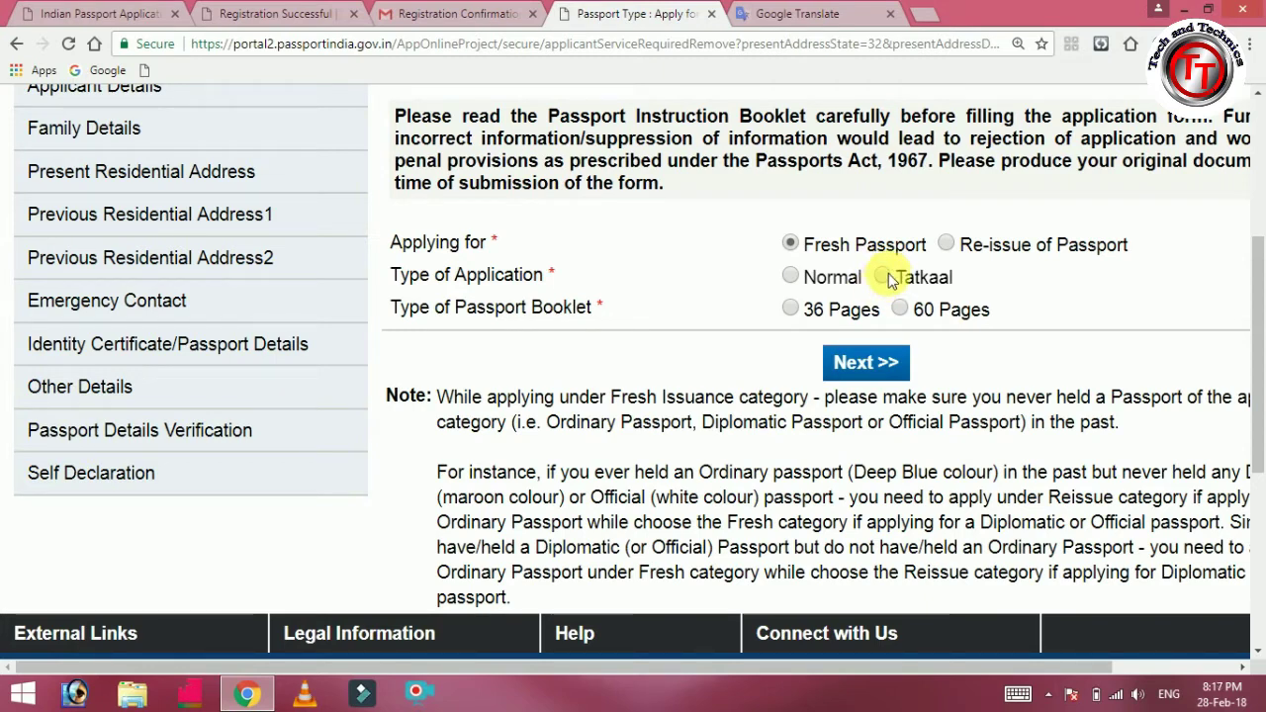
click(792, 277)
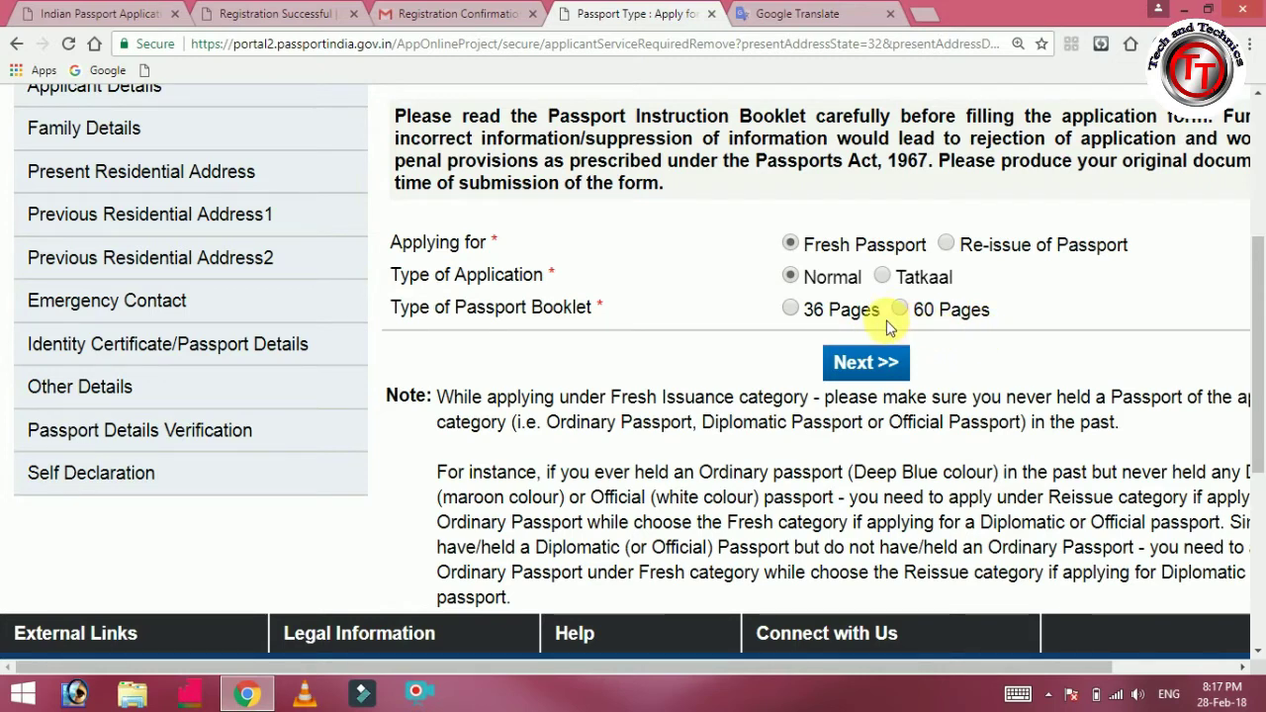
click(792, 308)
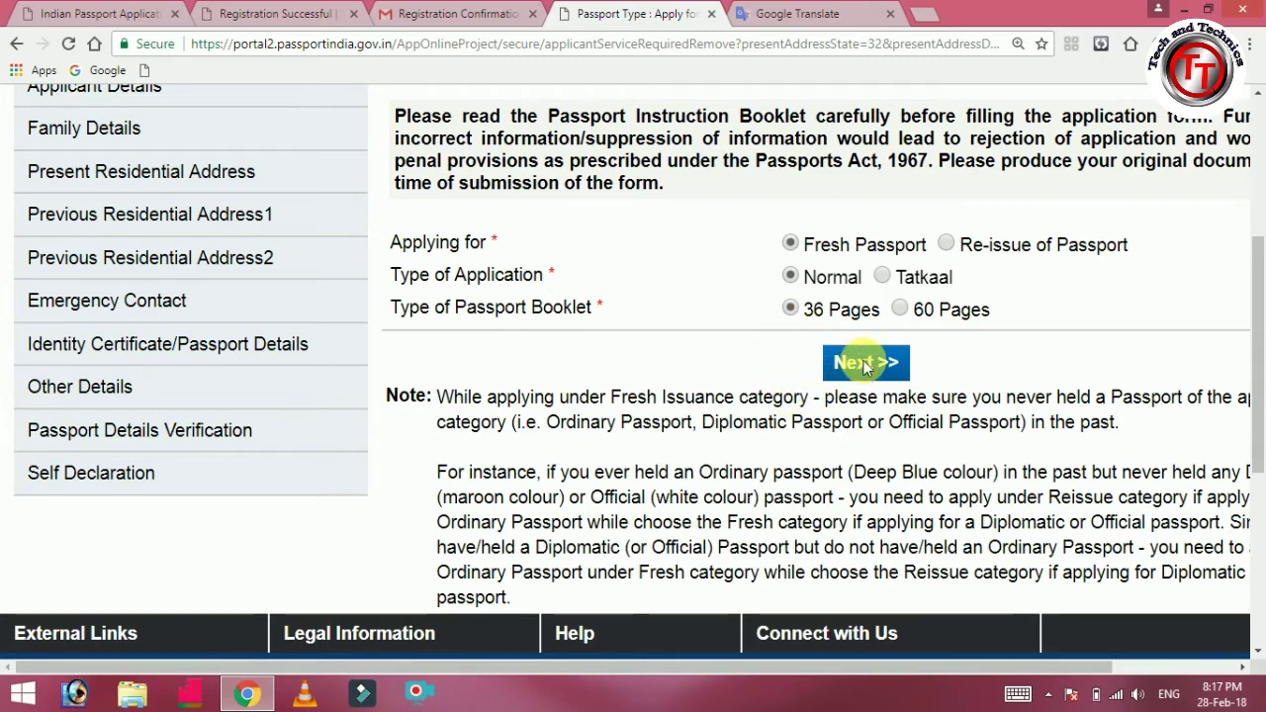
click(866, 365)
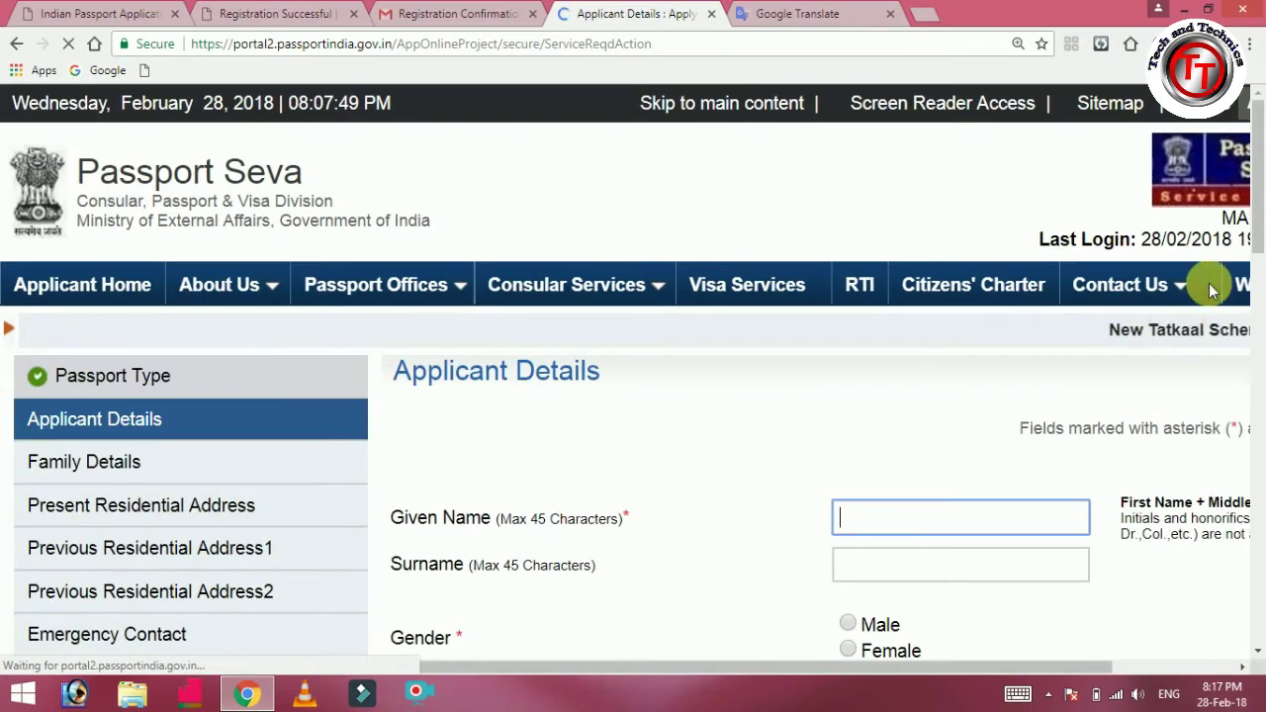
Autofill the applicant's name and birthplace, select Male, and answer No to aliases and name change.
drag(1258, 210, 1261, 292)
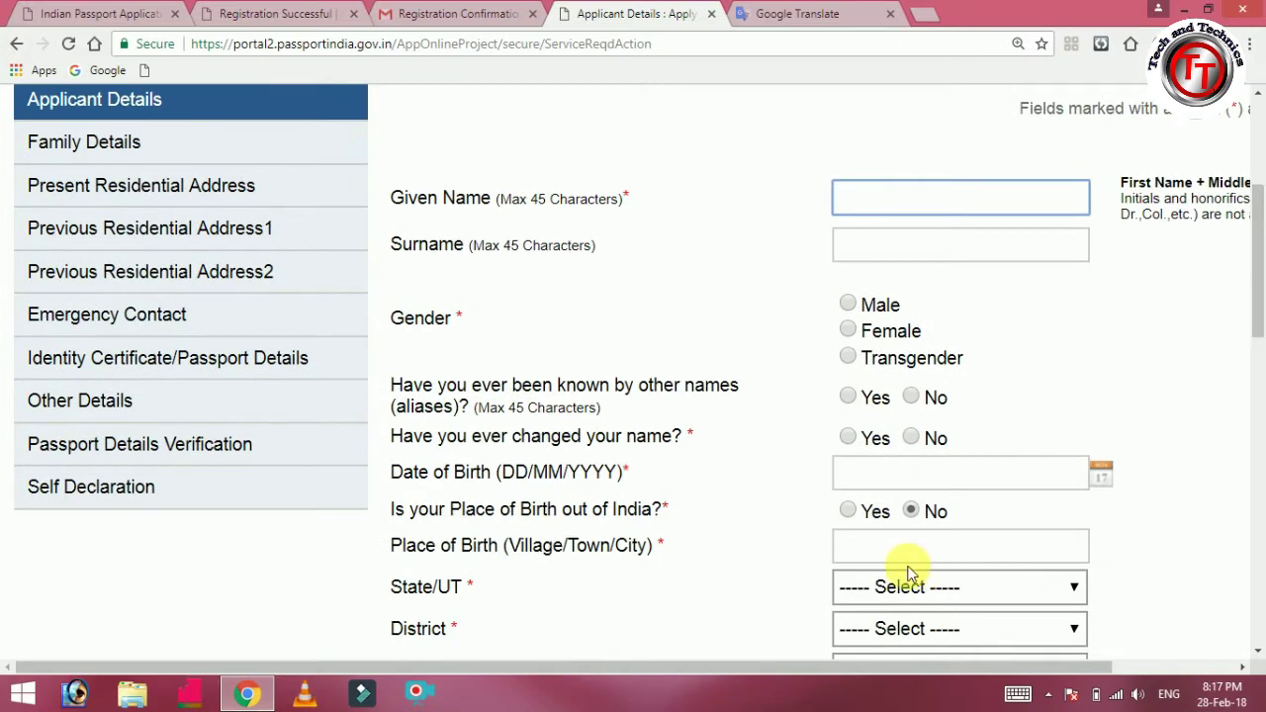
drag(820, 670, 887, 669)
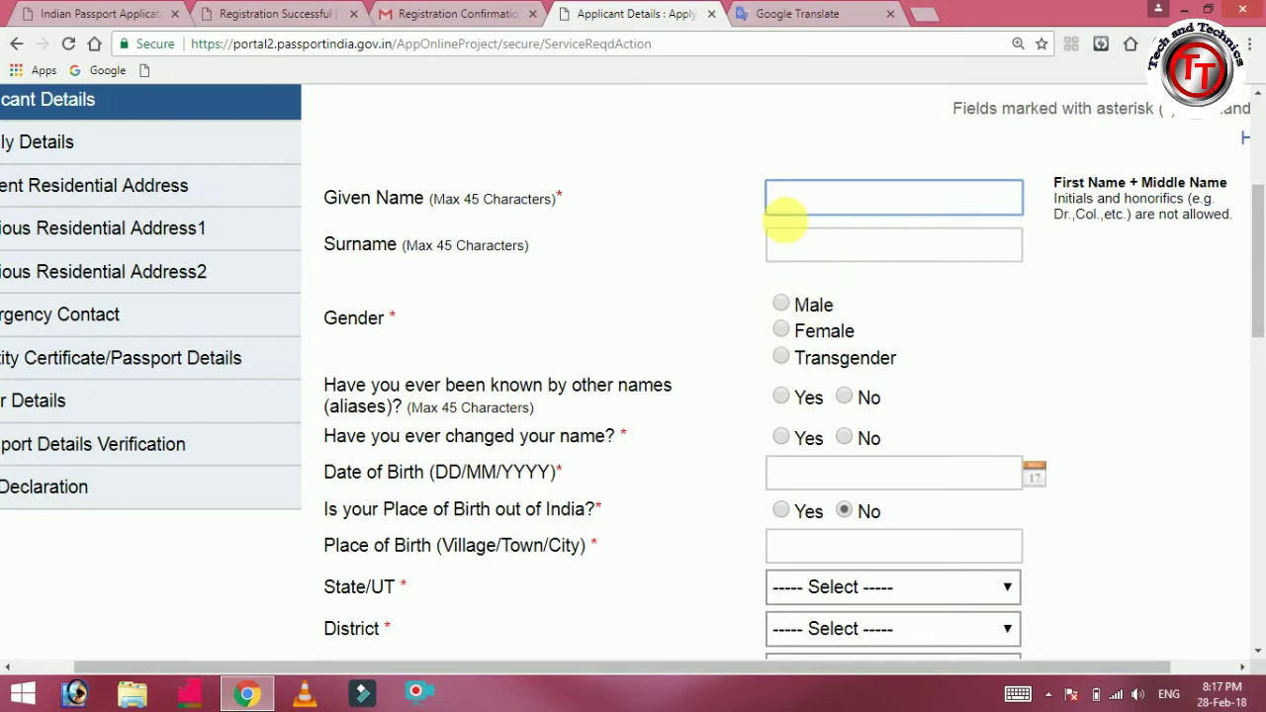
click(836, 208)
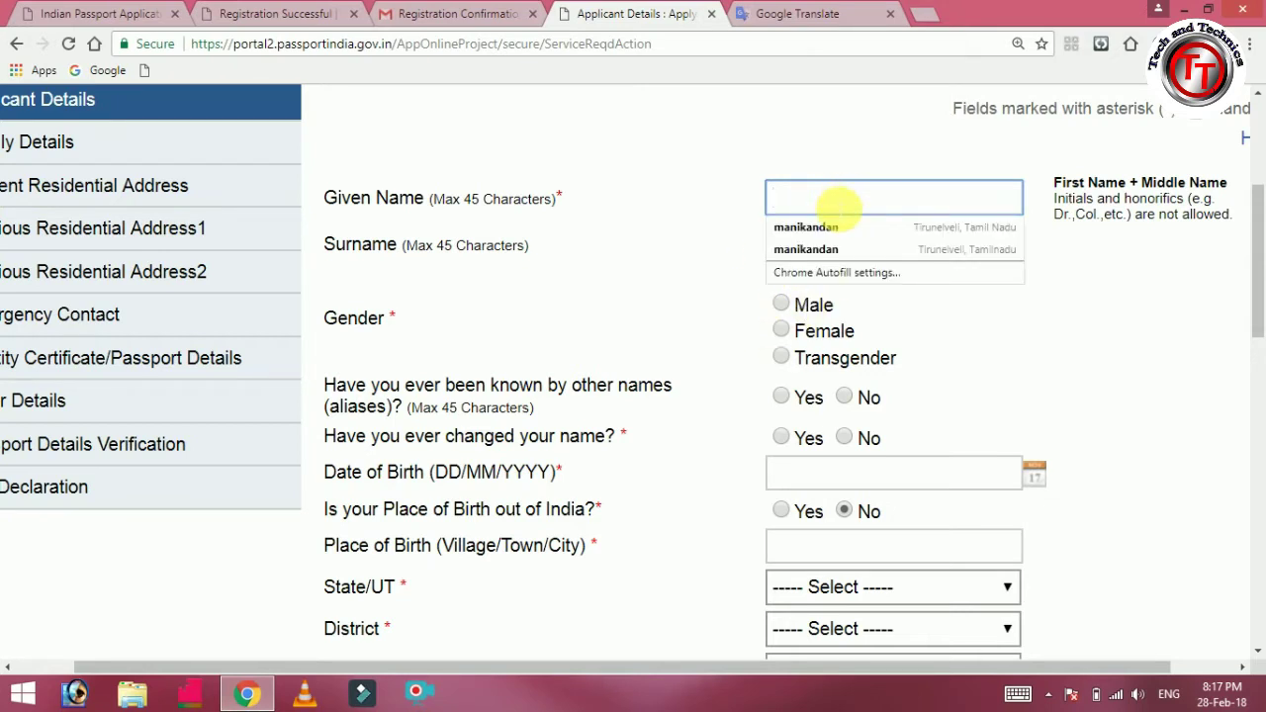
click(831, 228)
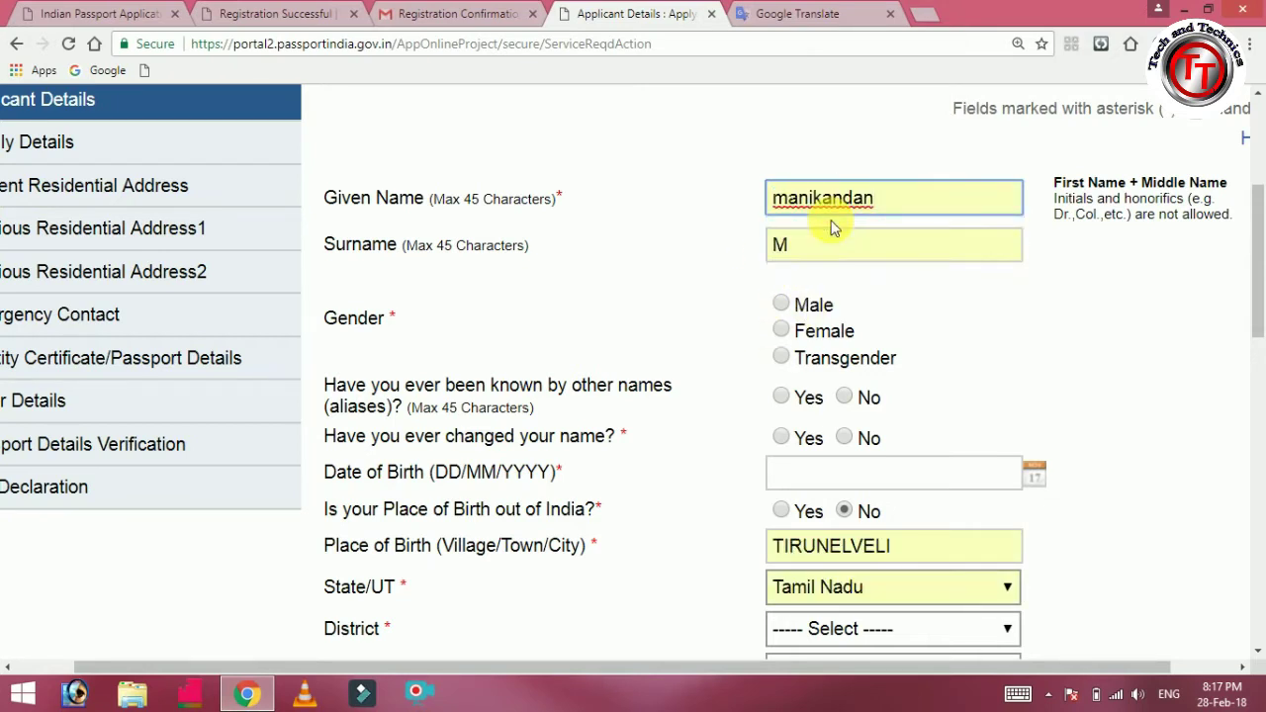
click(781, 305)
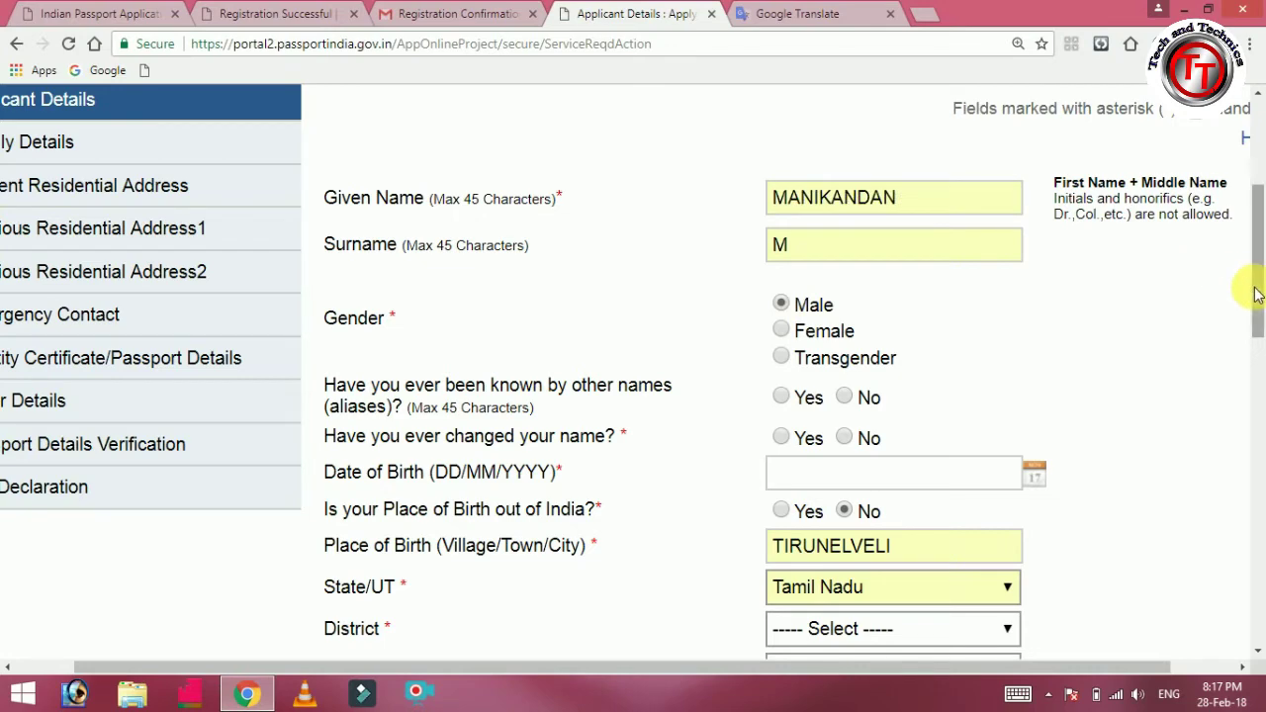
drag(1259, 286, 1257, 336)
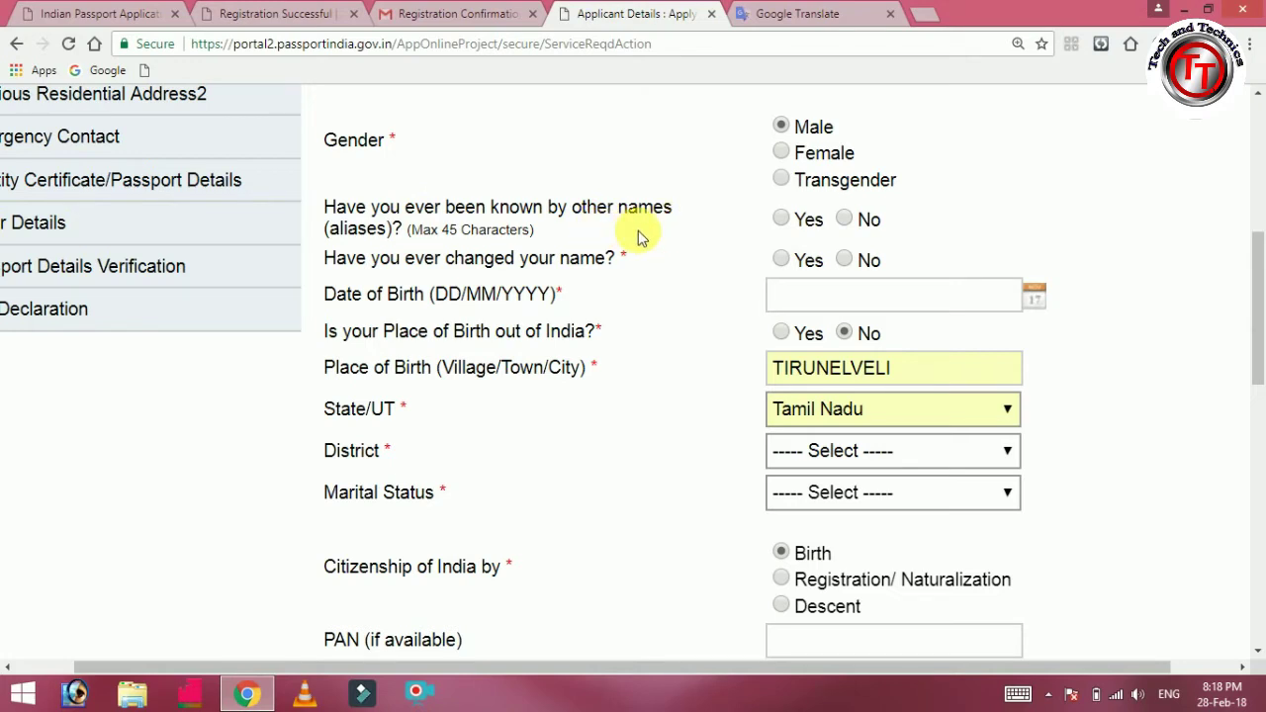
click(845, 220)
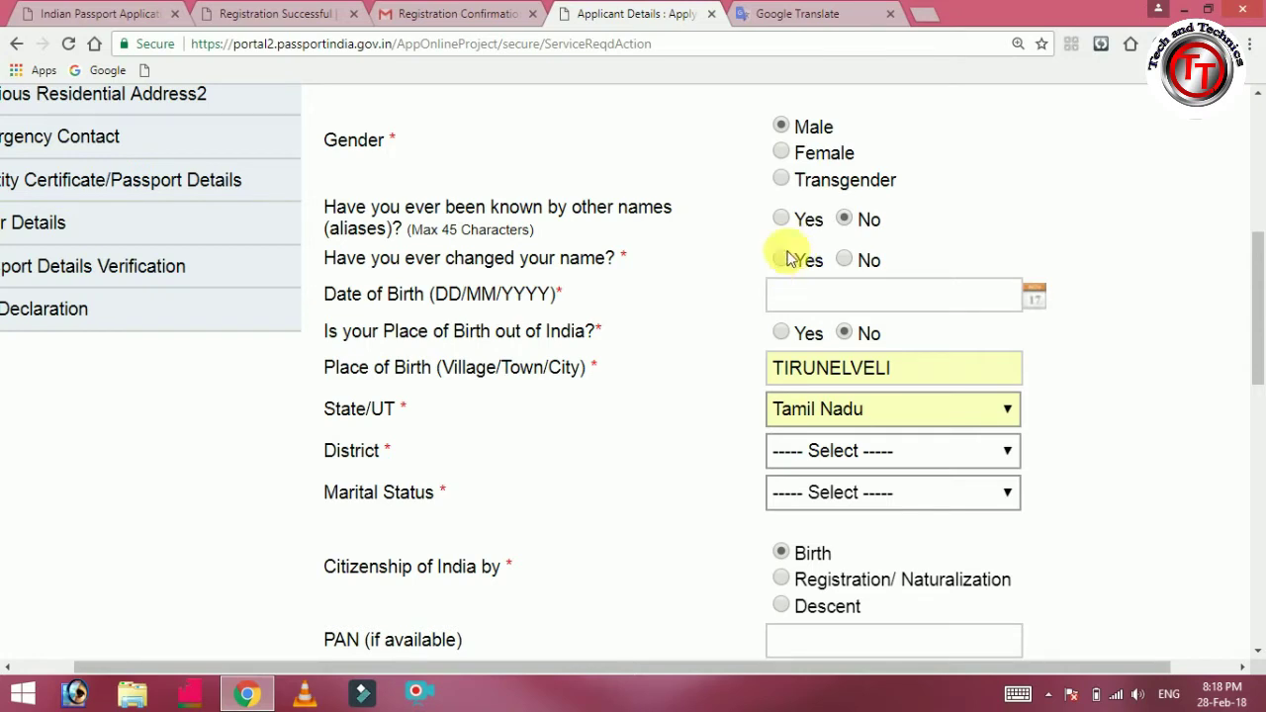
click(844, 259)
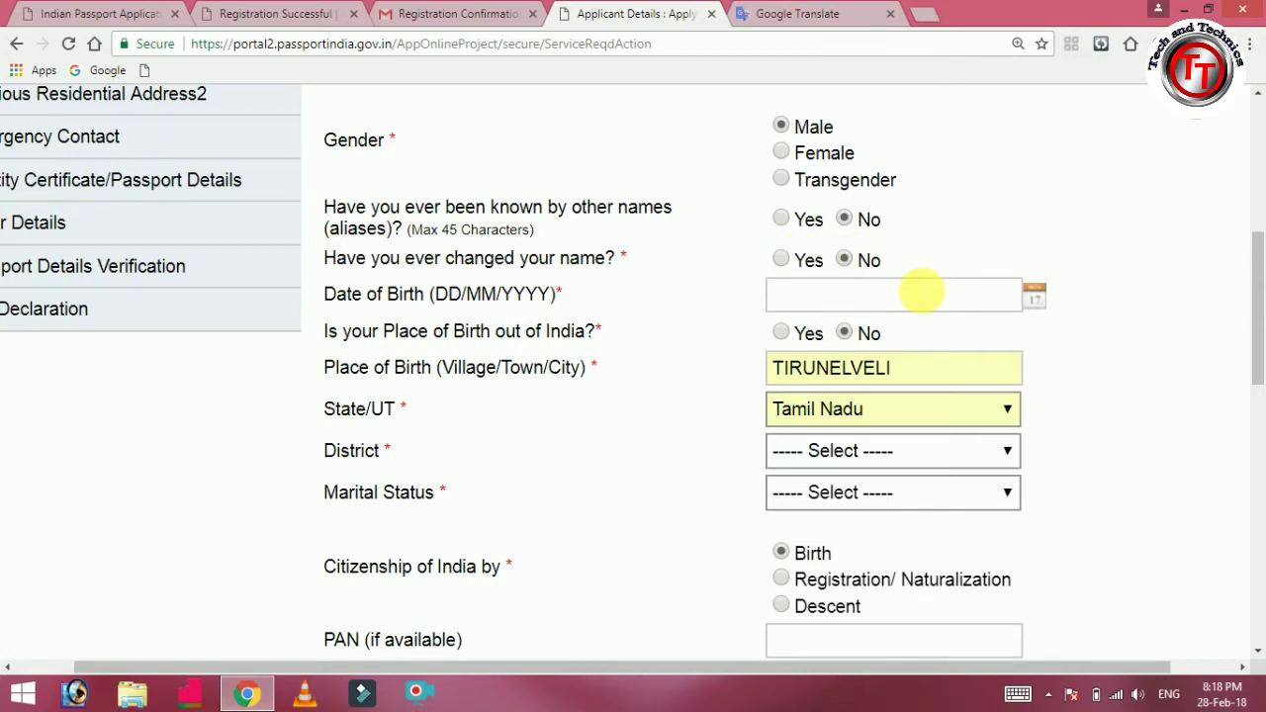
click(1039, 300)
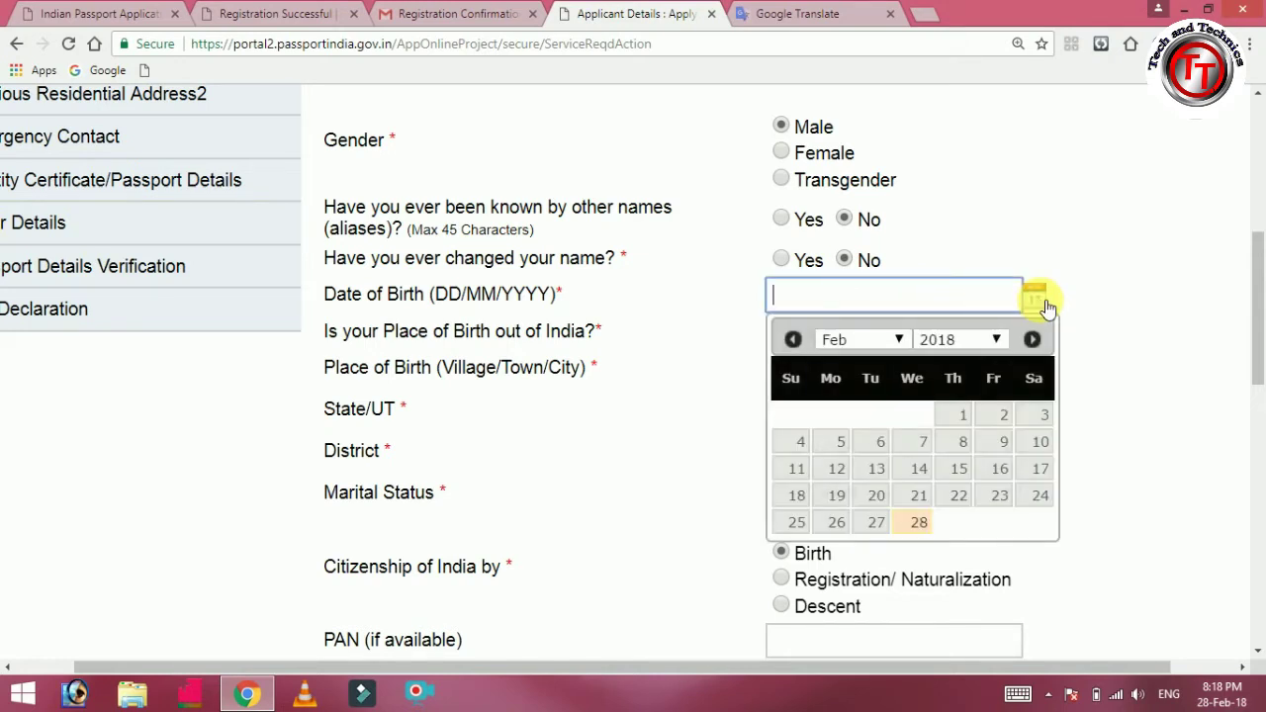
click(997, 341)
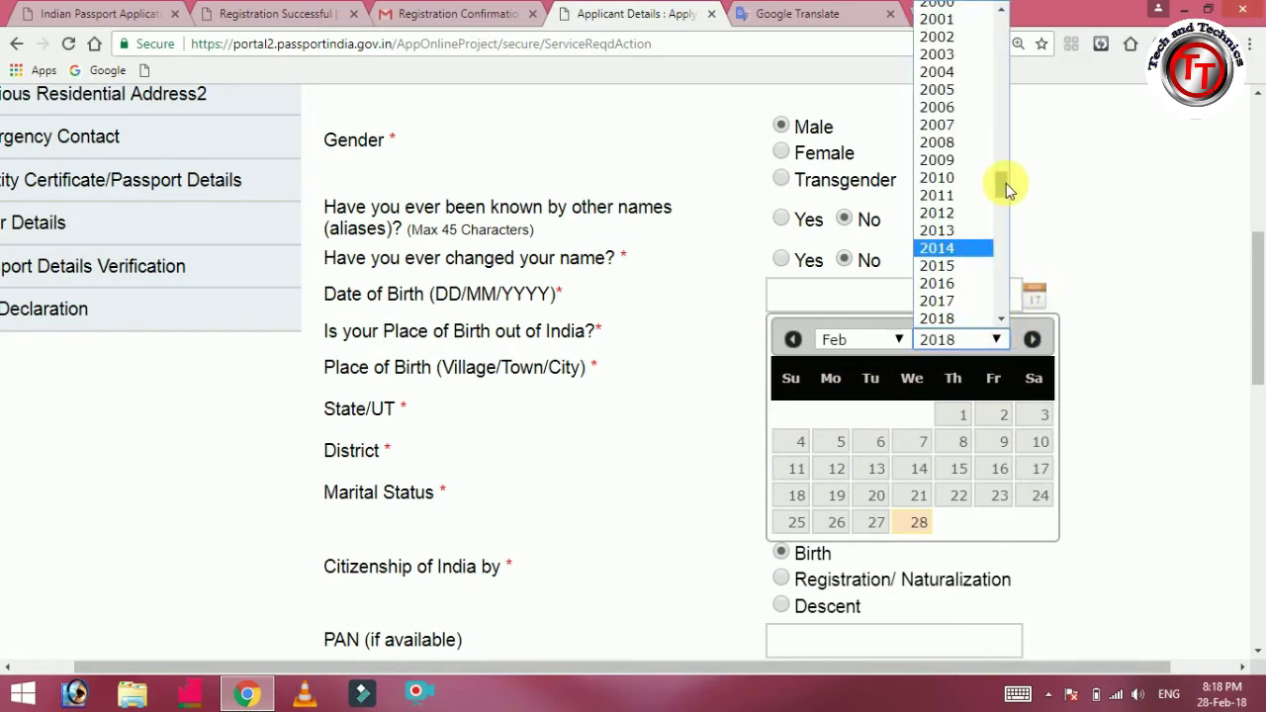
drag(1006, 190, 1006, 156)
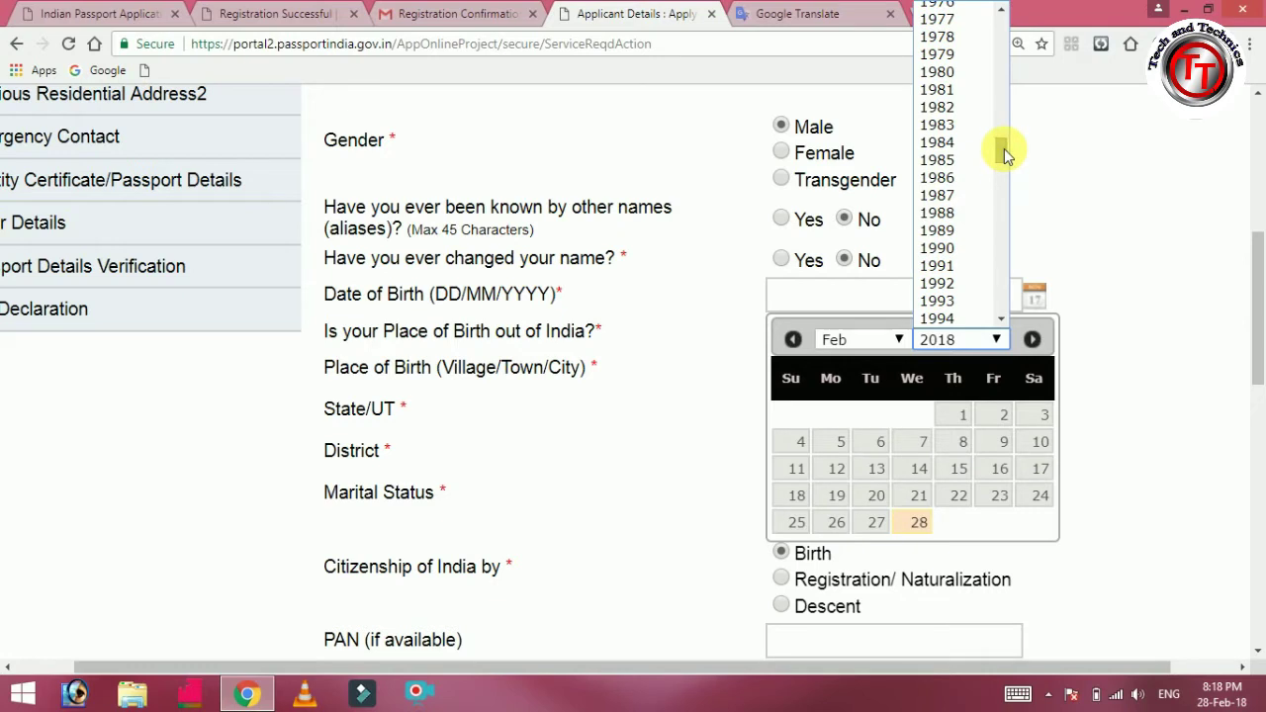
click(967, 213)
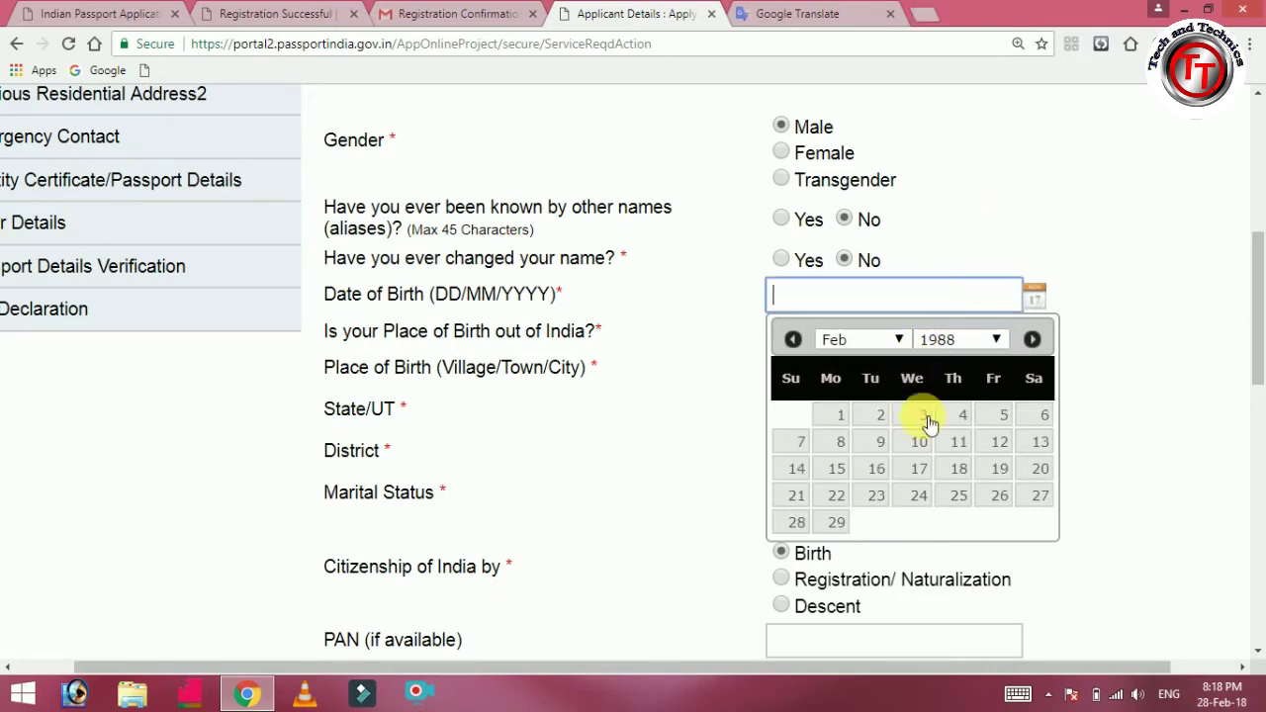
click(960, 471)
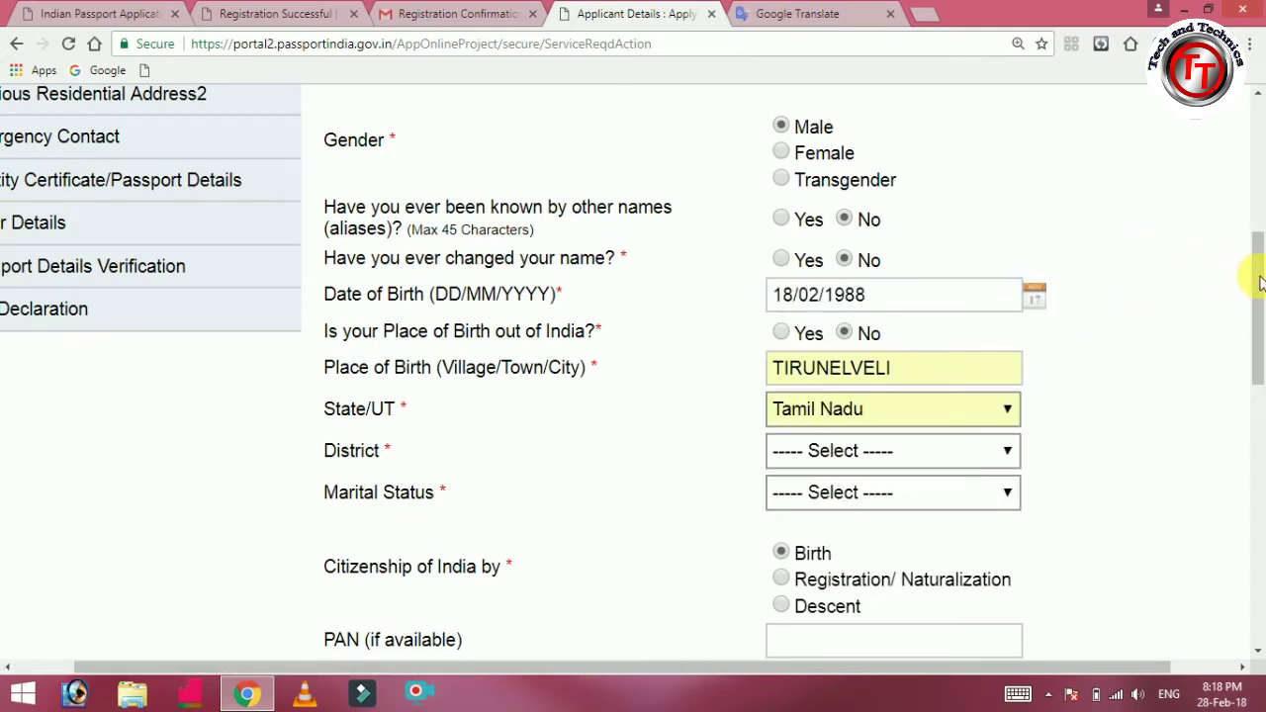
drag(1256, 279, 1260, 306)
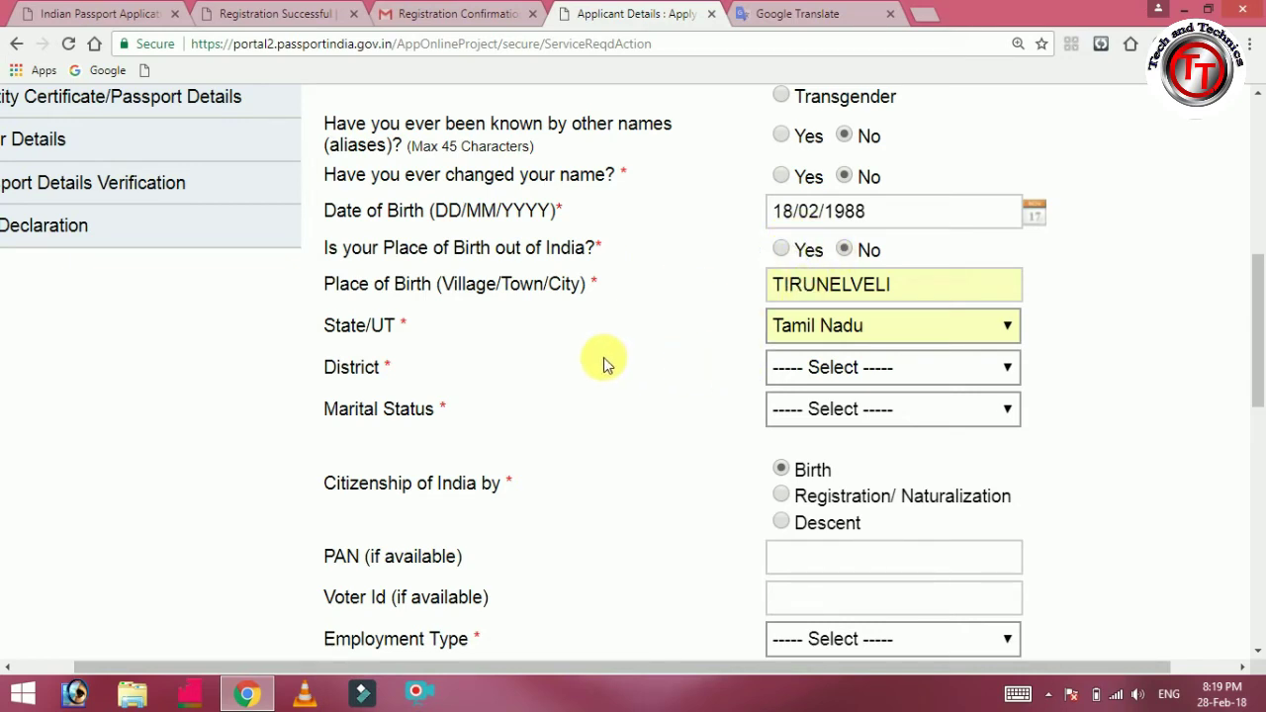
Set the birthplace district to Tirunelveli Rural.
click(926, 368)
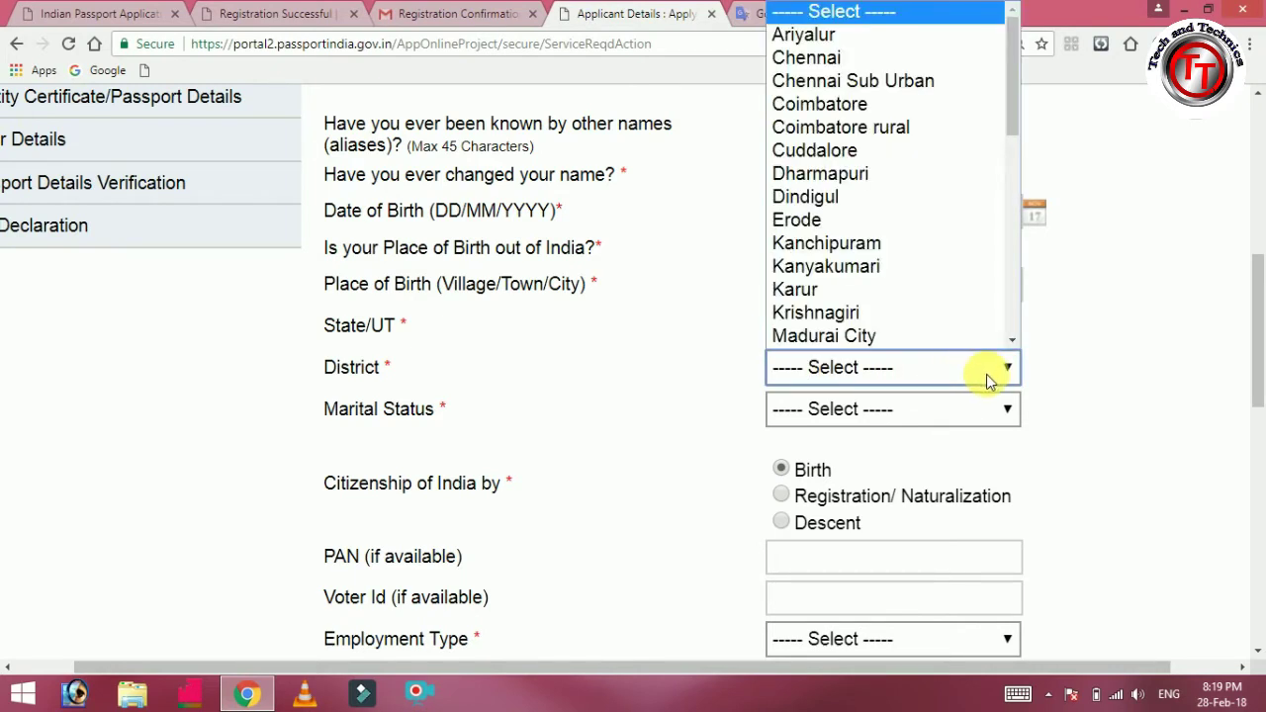
text(ti)
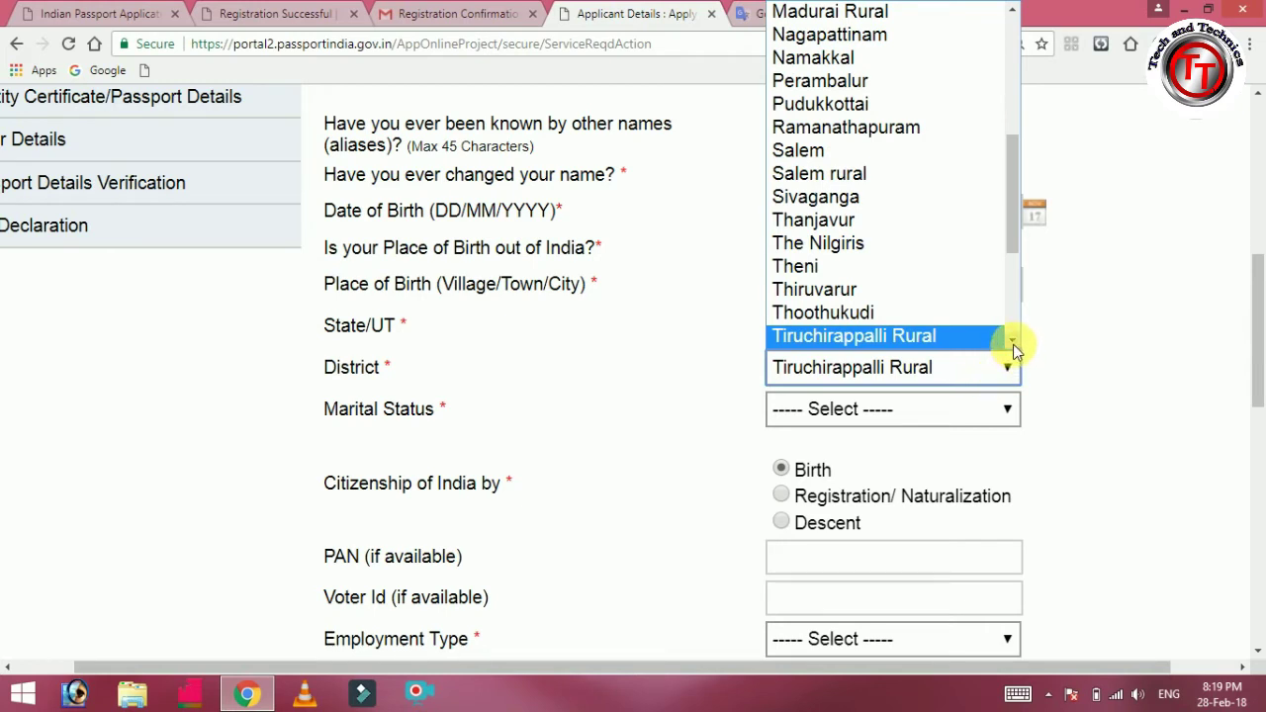
scroll(1013, 344, down, 3)
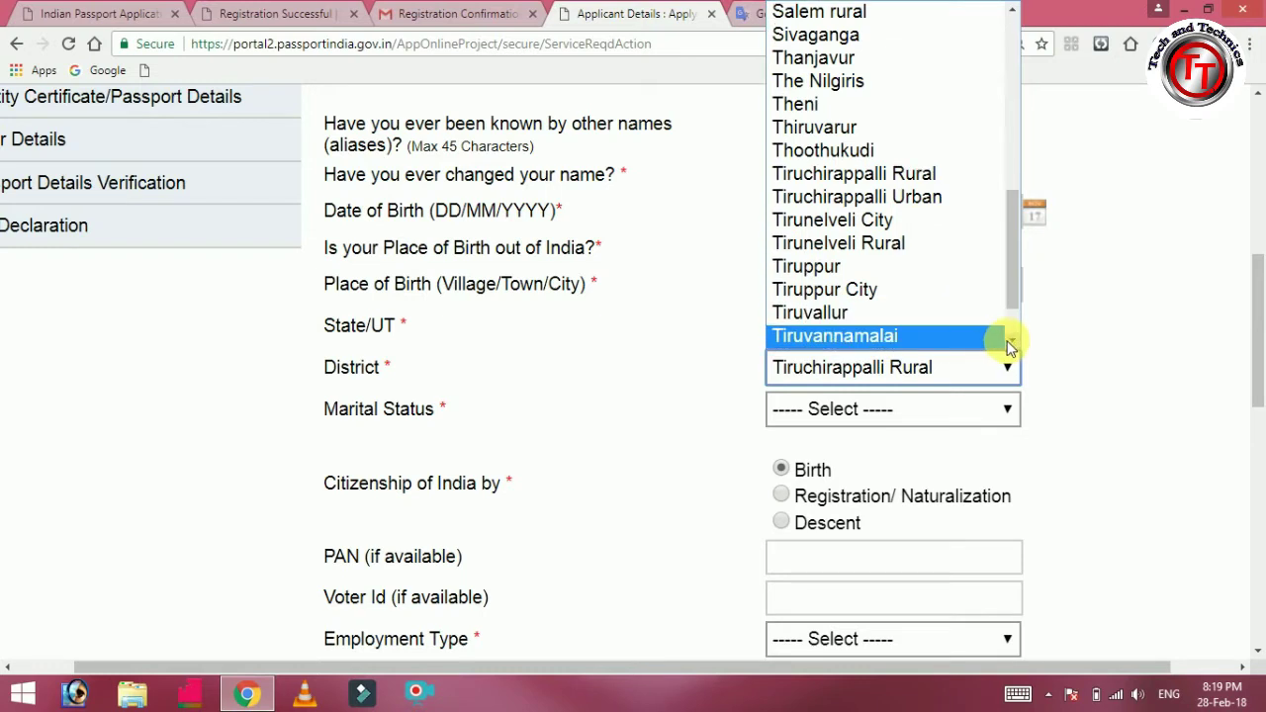
scroll(1011, 342, down, 2)
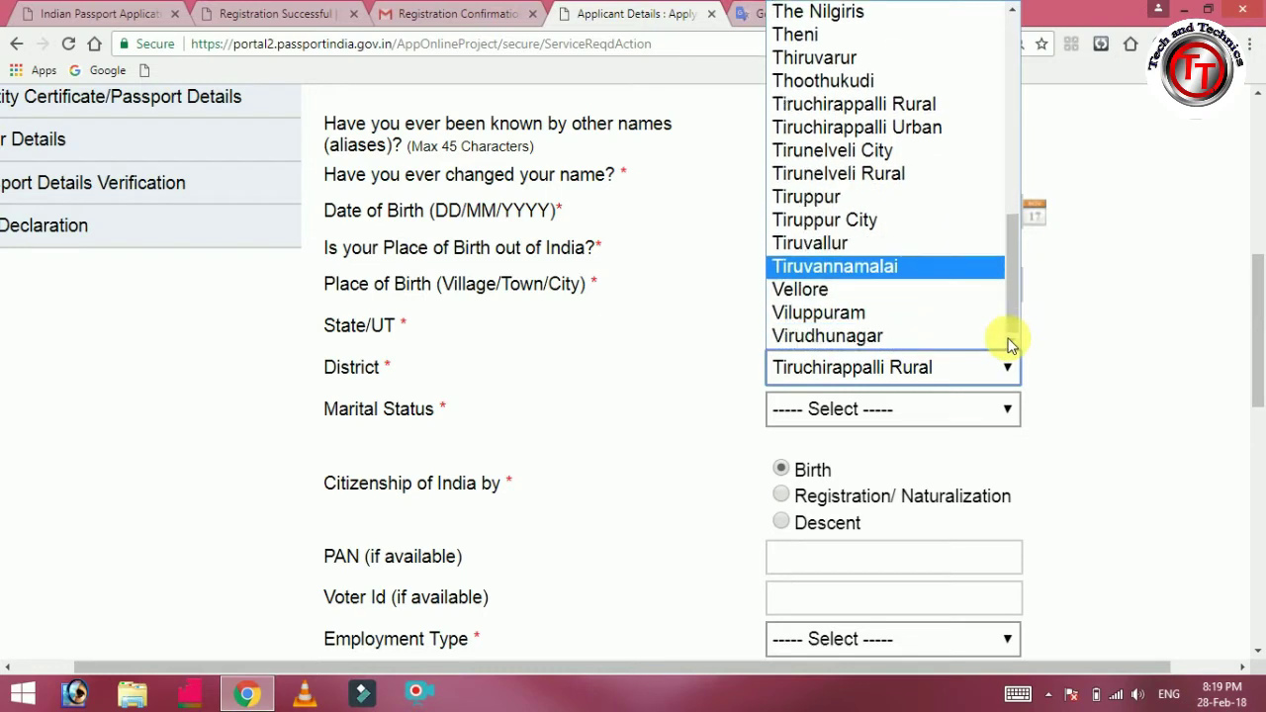
scroll(1010, 264, up, 2)
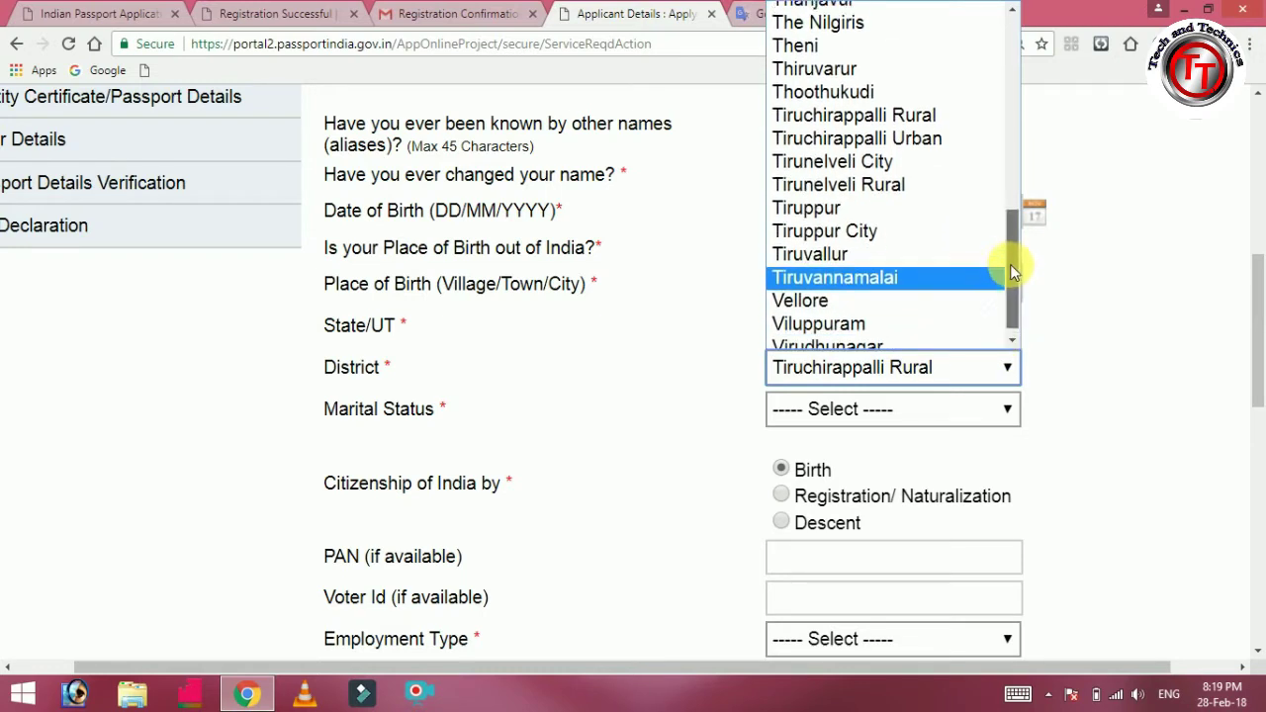
mouse_move(1008, 241)
mouse_down()
mouse_move(1007, 223)
mouse_move(1007, 234)
mouse_up()
click(909, 294)
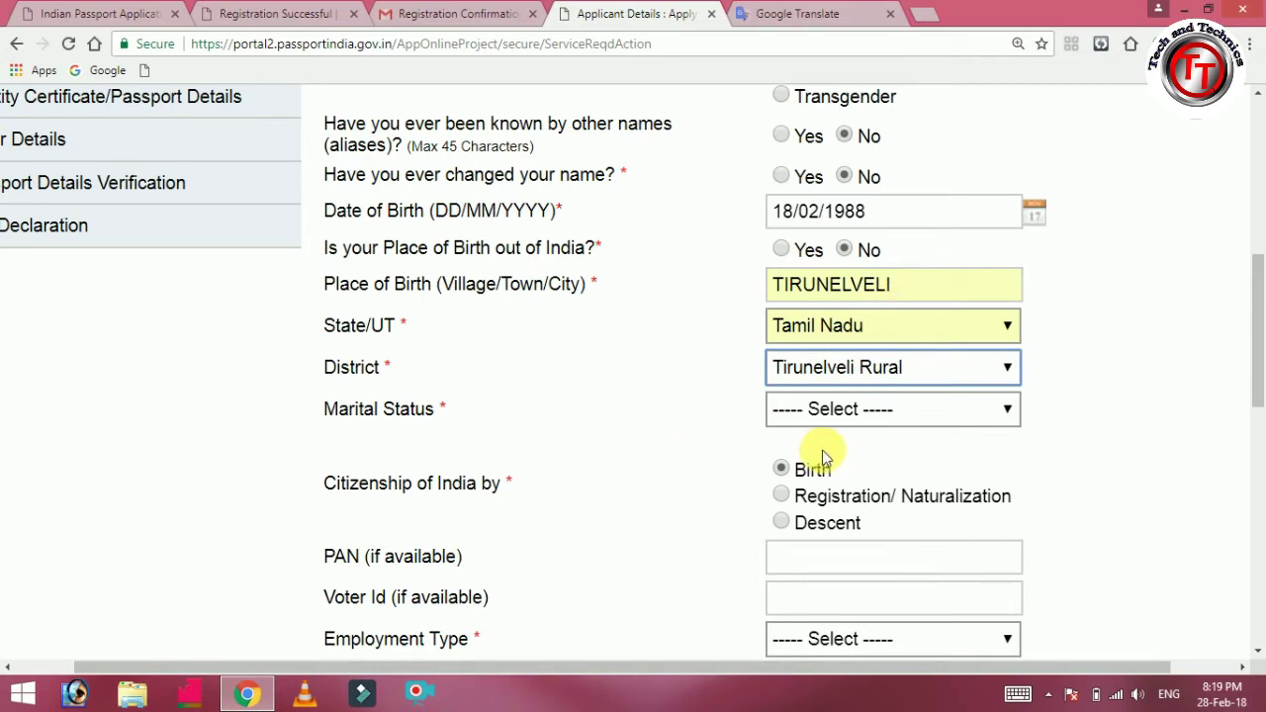
Set the marital status to Single.
click(897, 419)
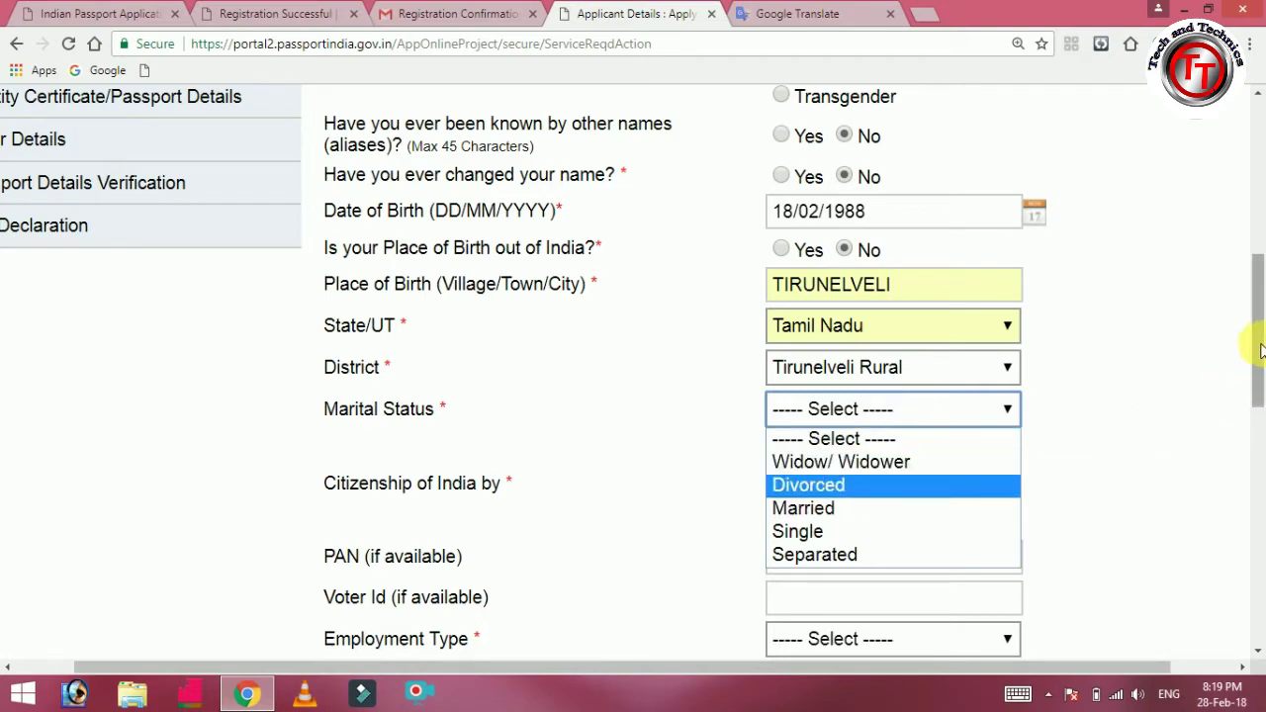
scroll(1253, 367, down, 3)
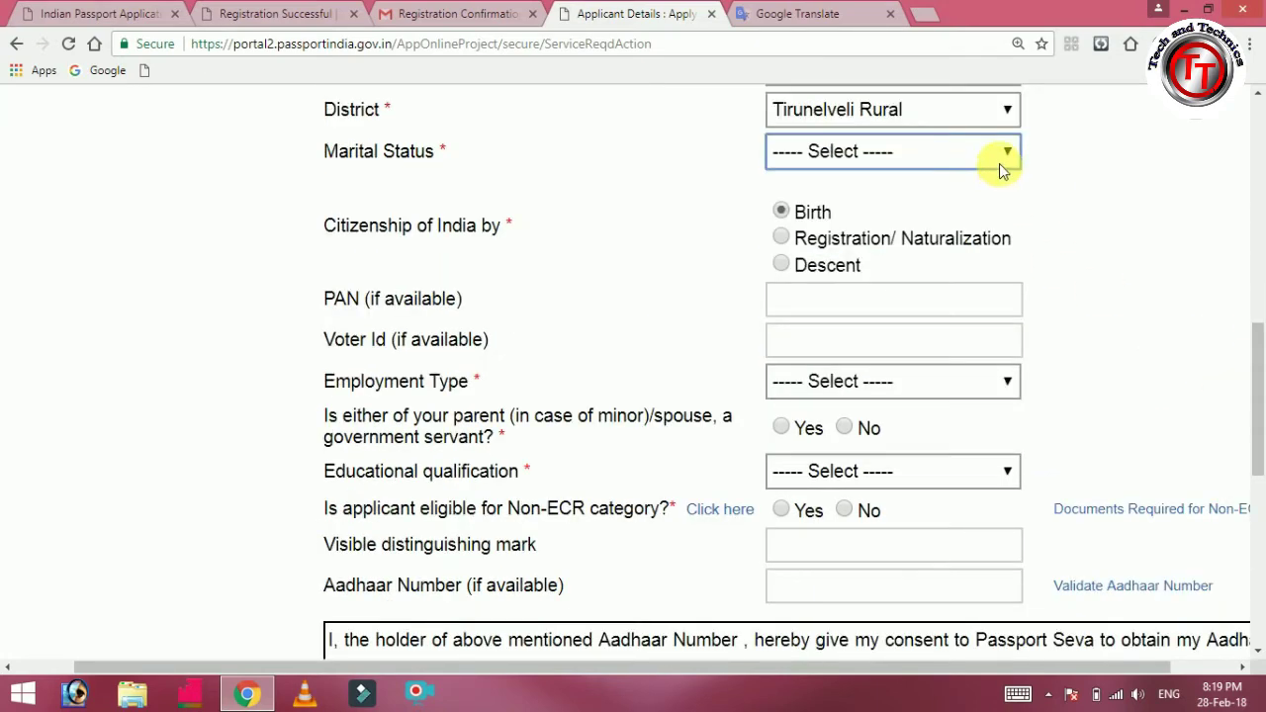
click(997, 158)
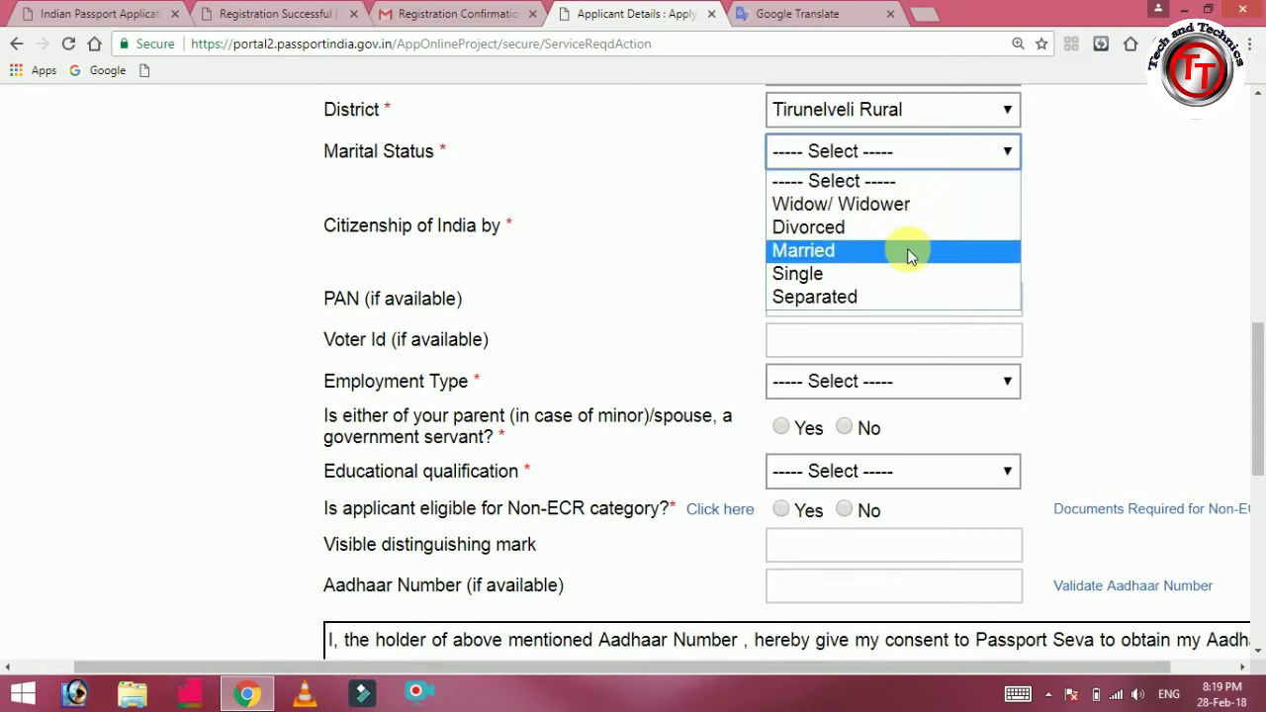
click(910, 273)
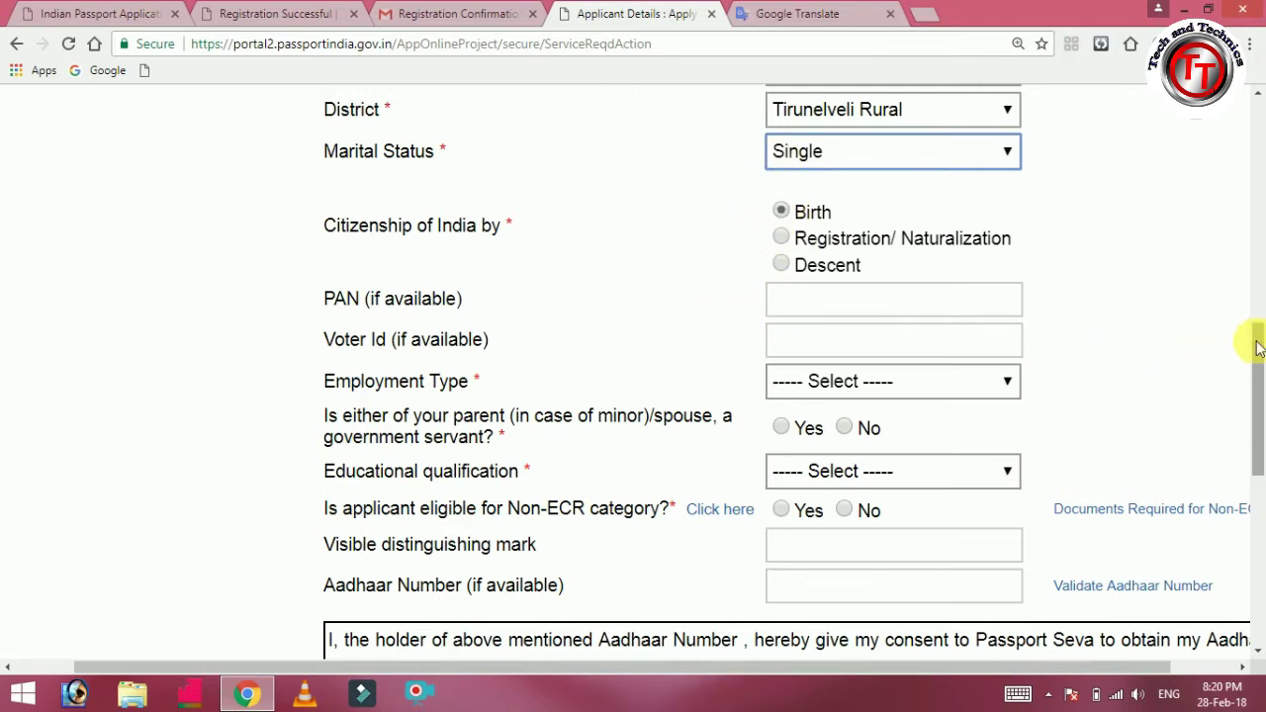
drag(1259, 346, 1254, 368)
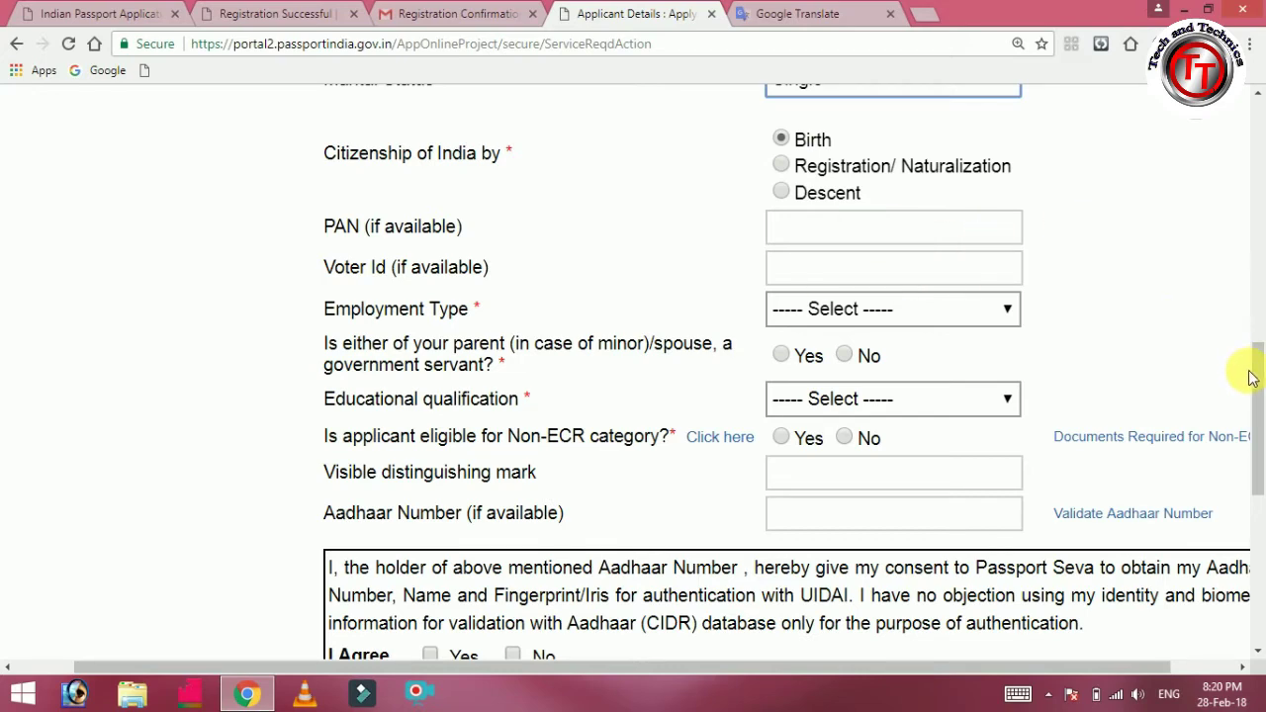
drag(1259, 378, 1259, 399)
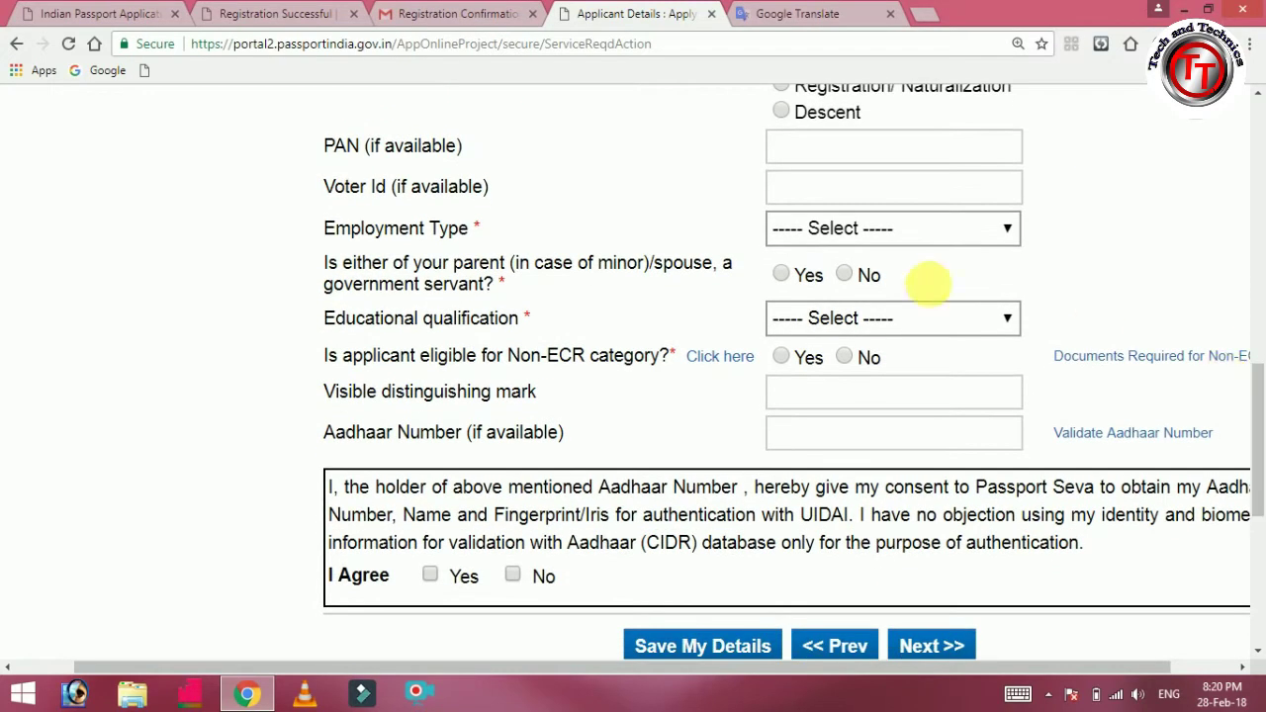
Set employment to Private, government-servant parent to No, and education to Graduate And Above.
click(954, 238)
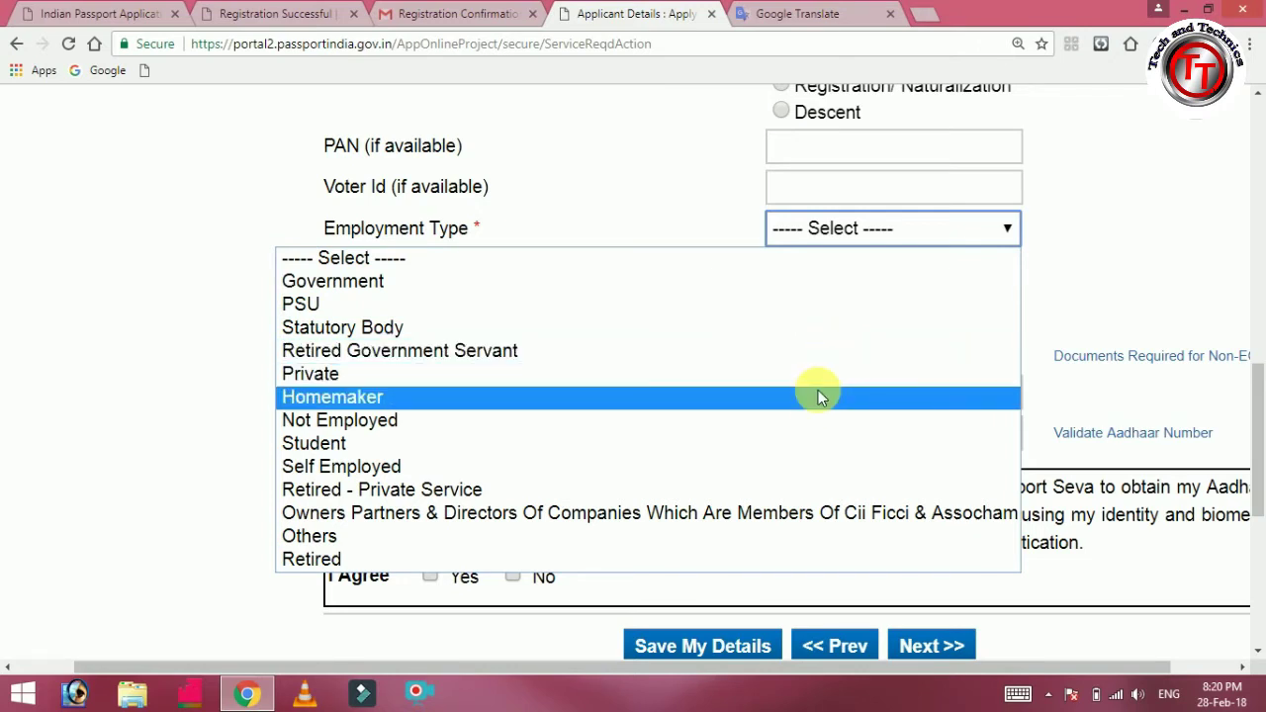
click(807, 444)
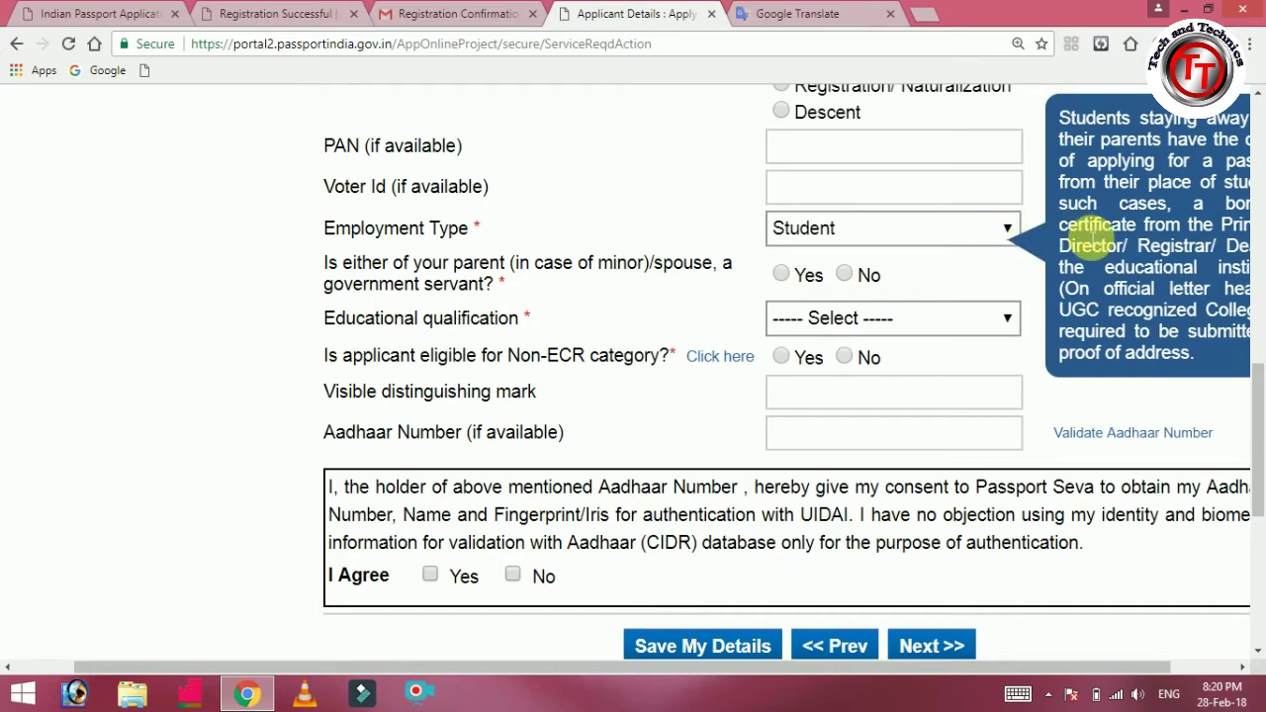
click(888, 238)
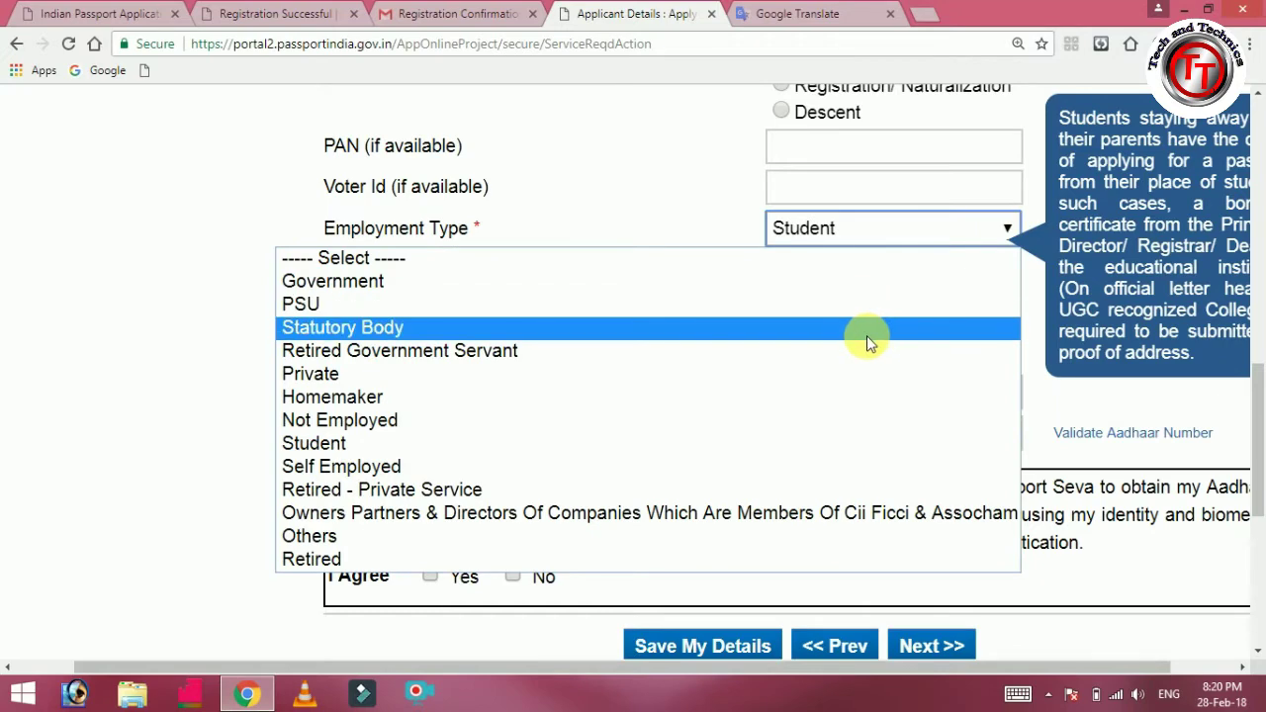
click(864, 376)
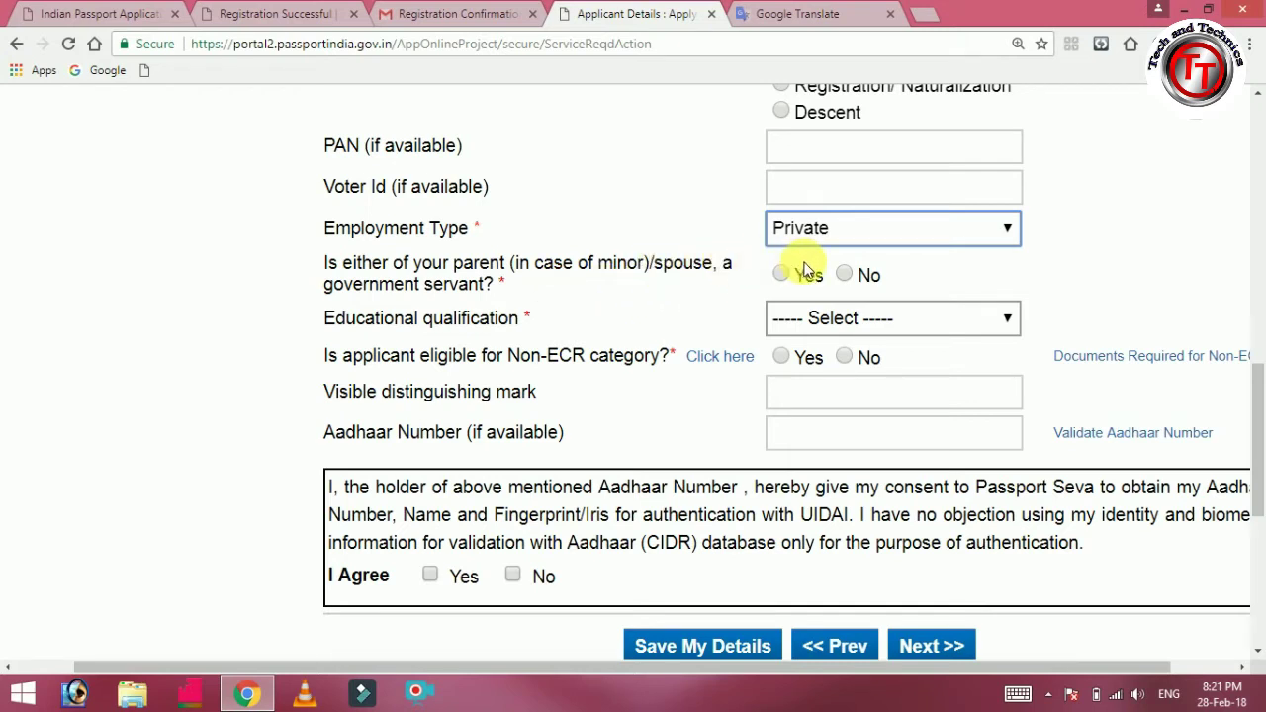
click(850, 277)
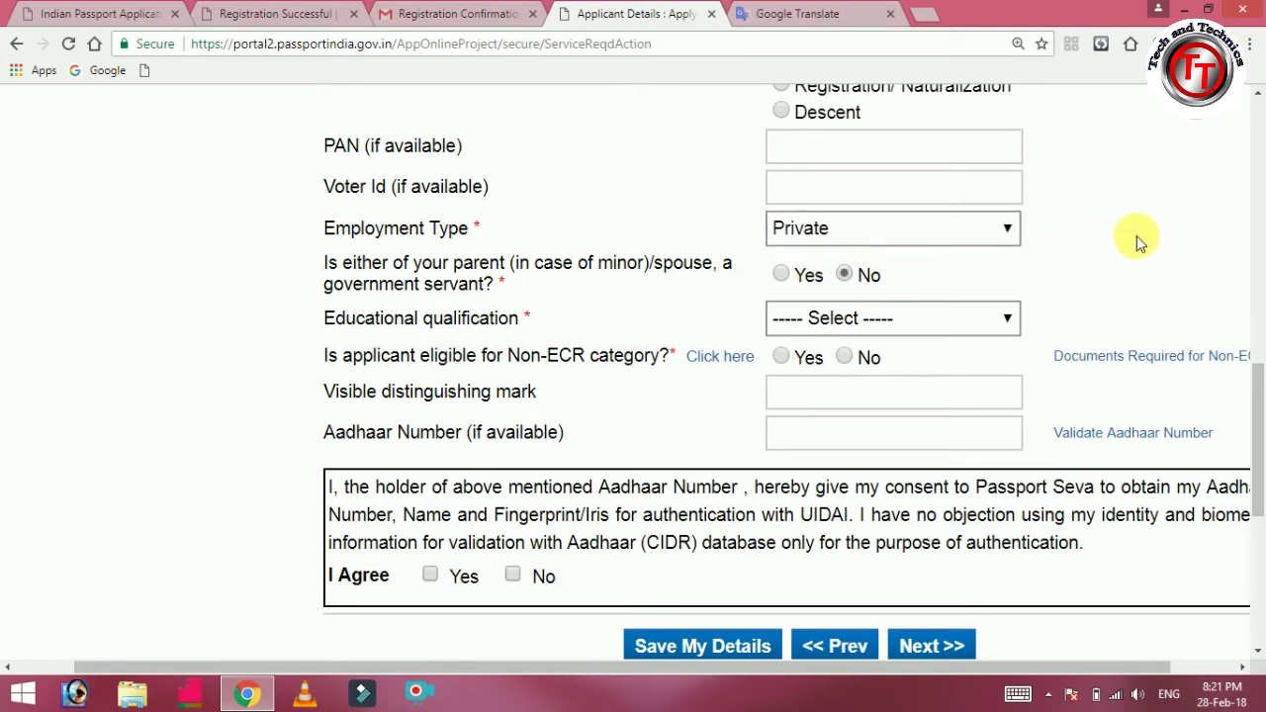
drag(1261, 386, 1261, 410)
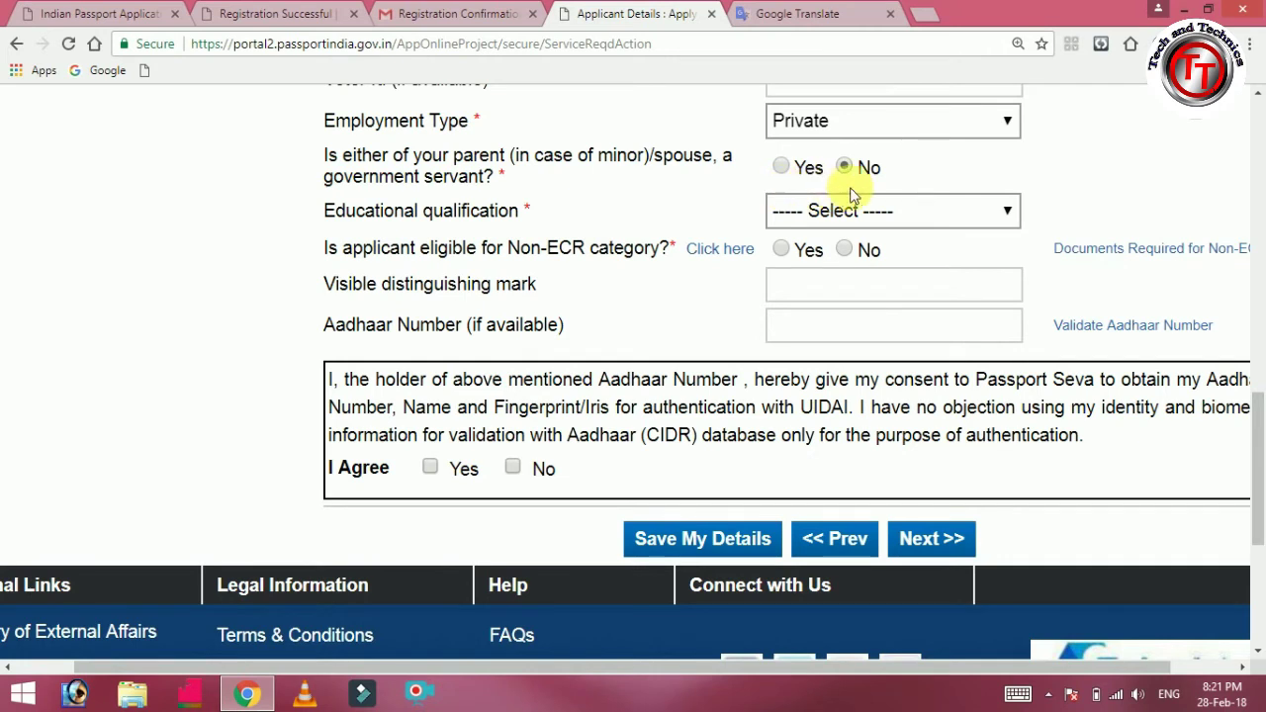
click(803, 219)
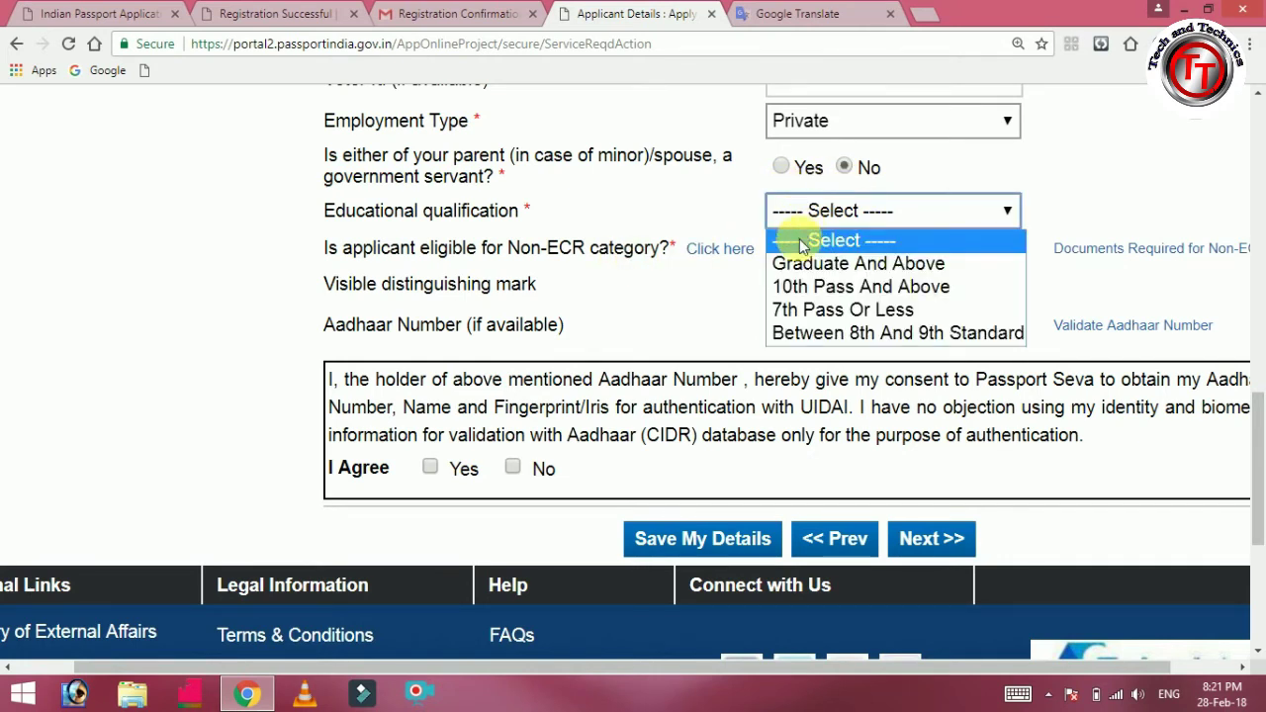
click(803, 265)
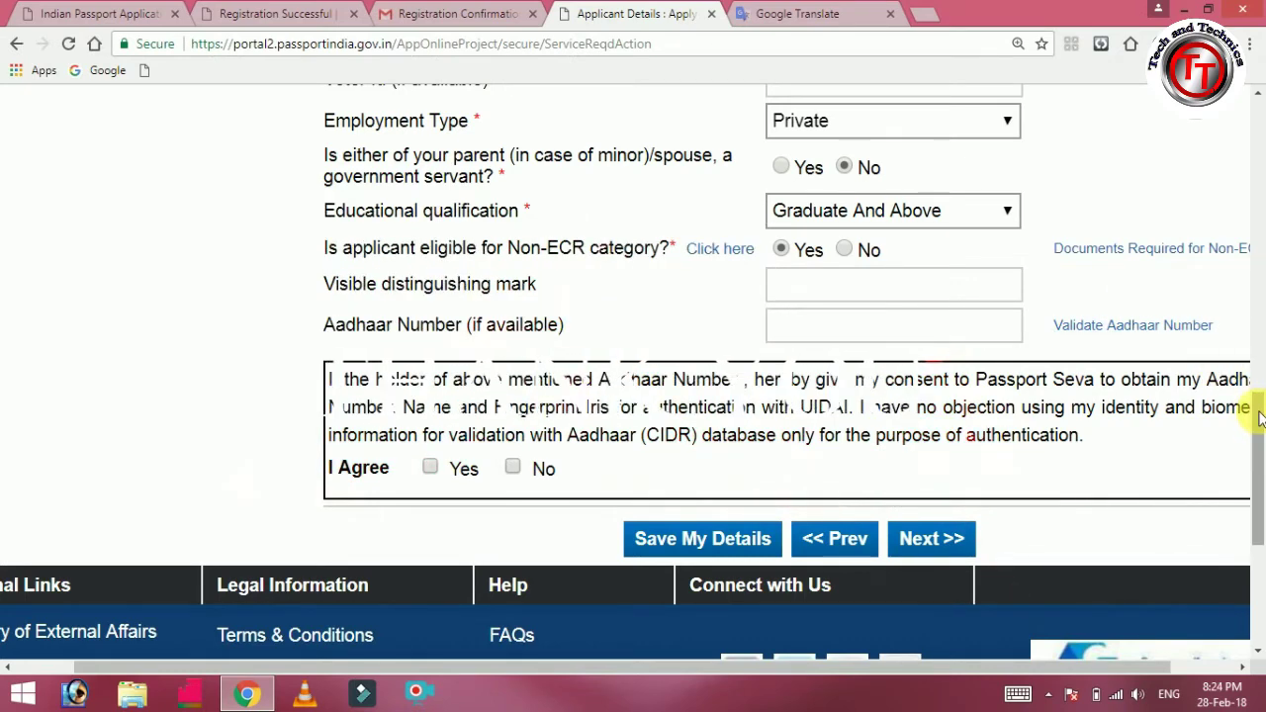
Enter the applicant's Aadhaar number and submit the Applicant Details form with Next.
scroll(1257, 445, down, 1)
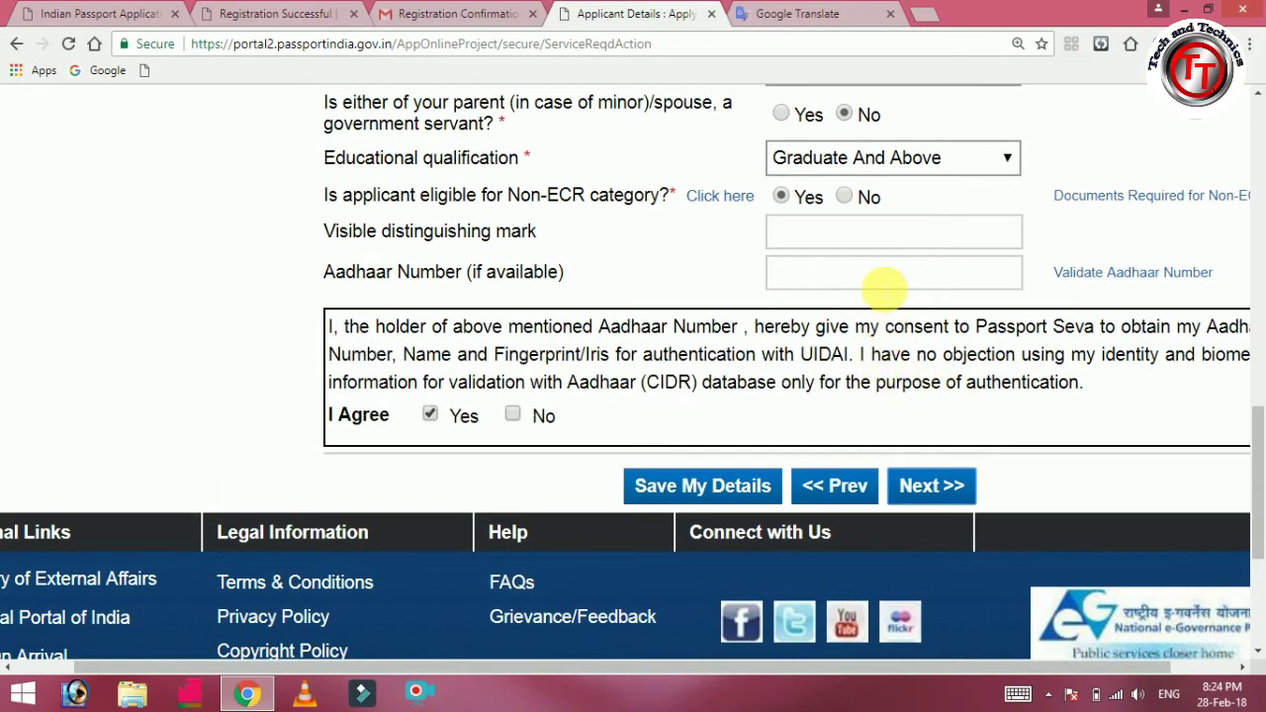
click(883, 285)
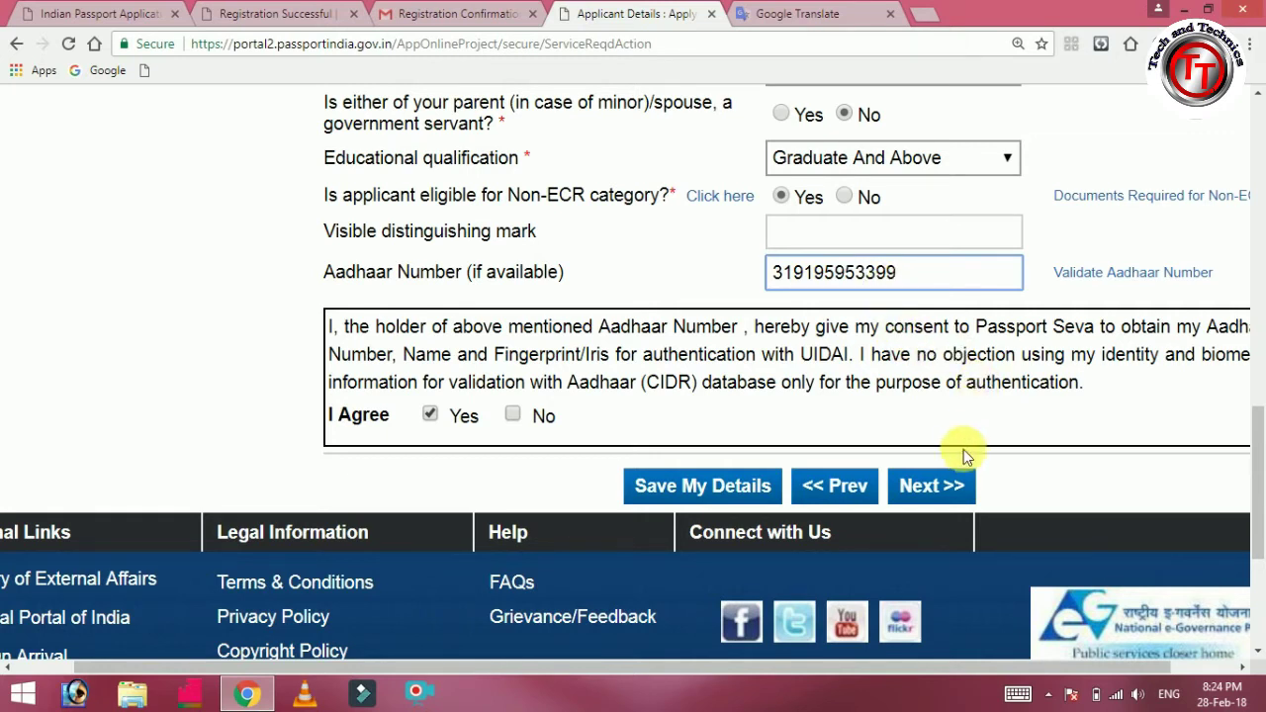
click(945, 500)
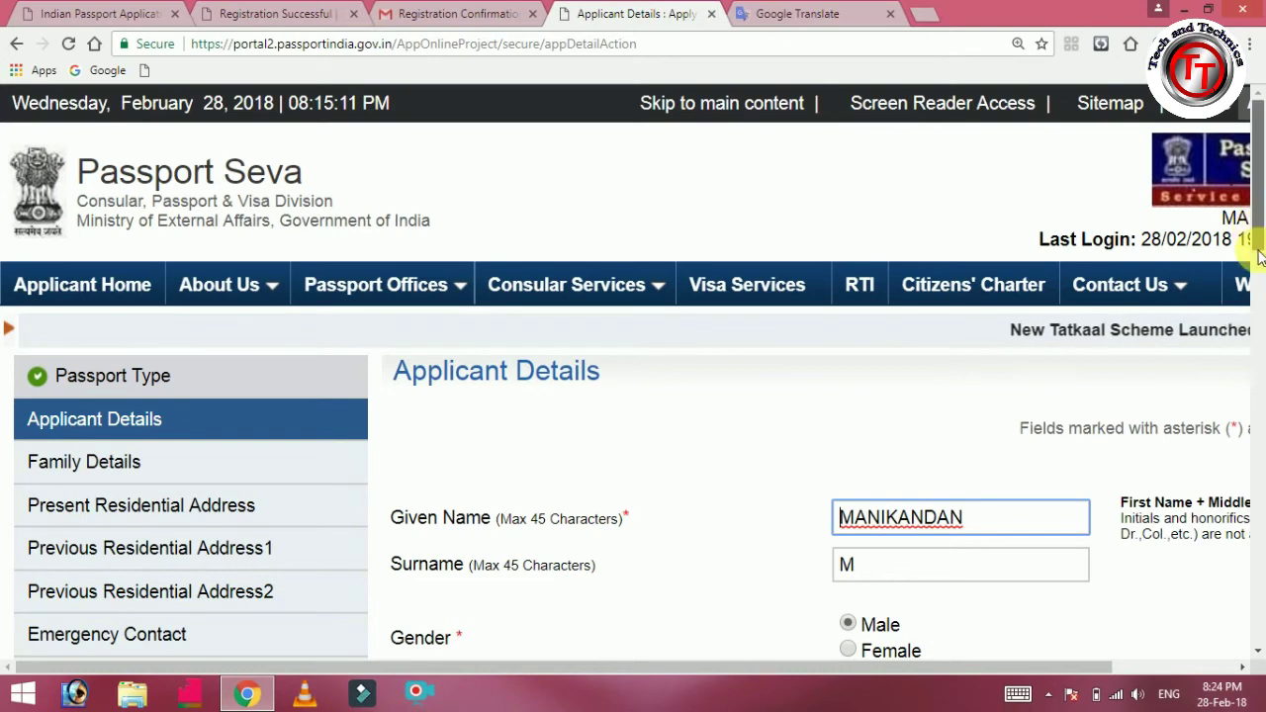
Correct the wrong digit in the Aadhaar number and save the applicant details.
scroll(1250, 296, down, 4)
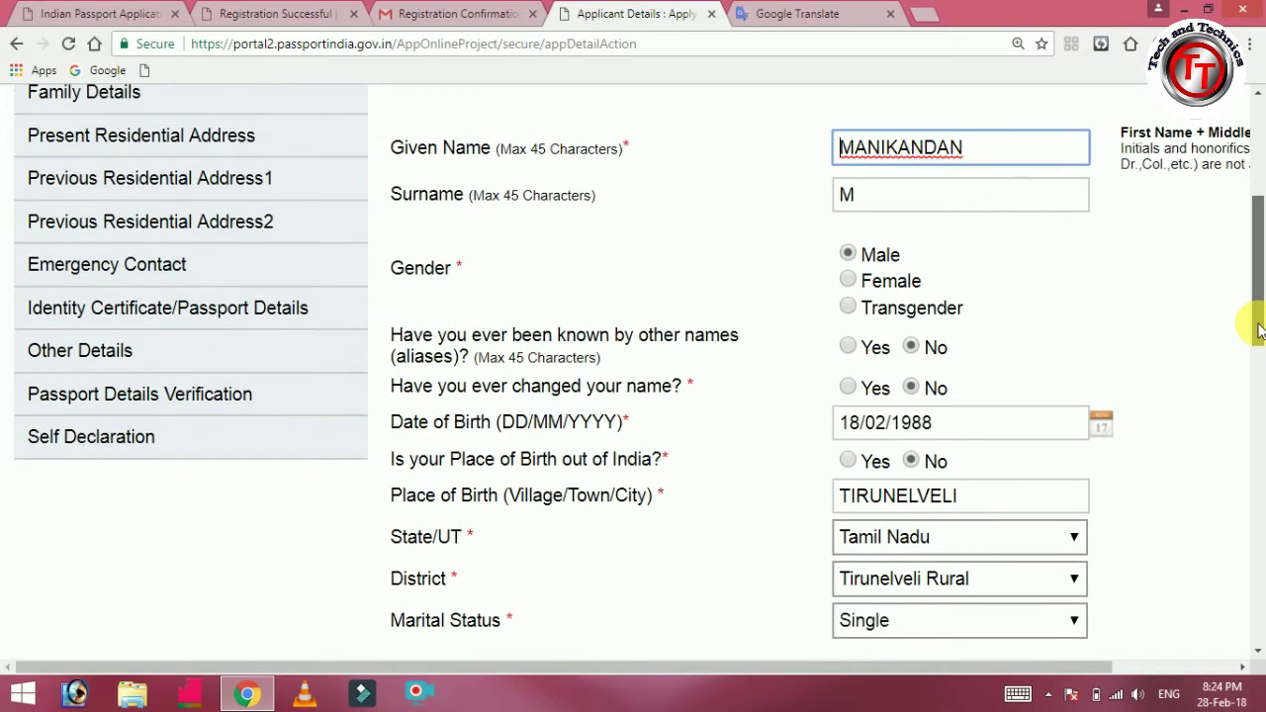
drag(1258, 332, 1258, 516)
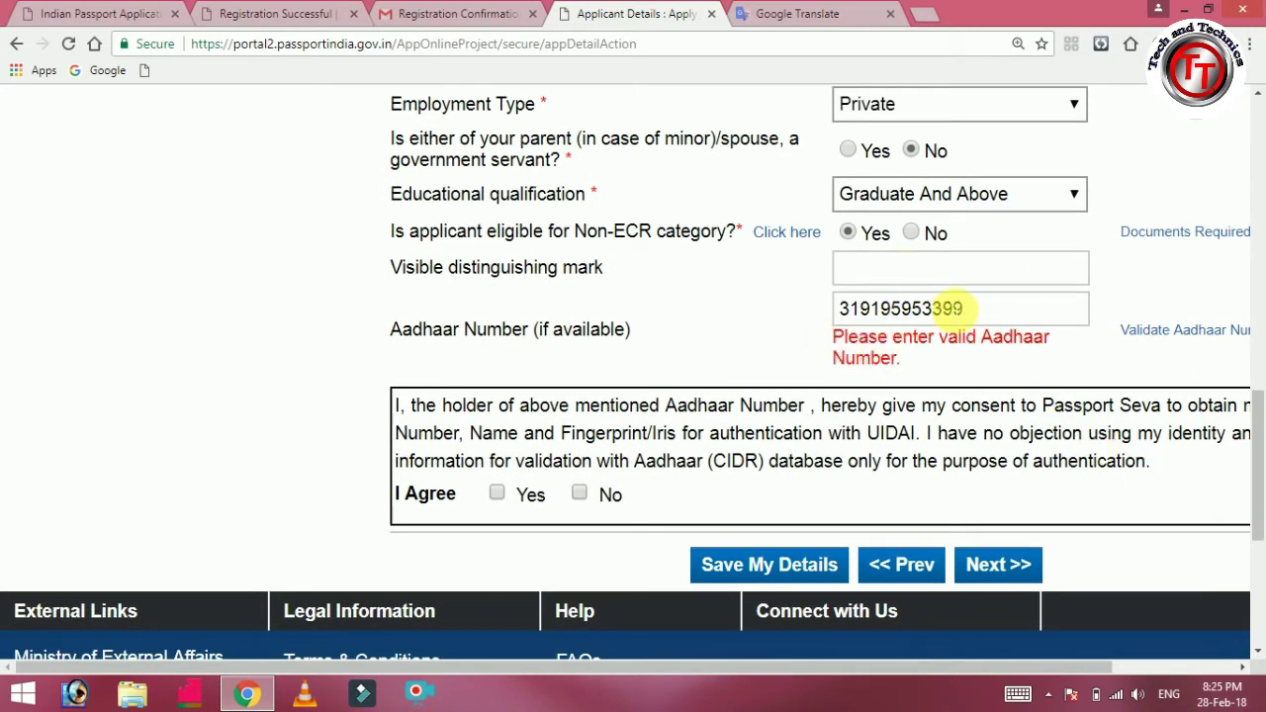
click(911, 309)
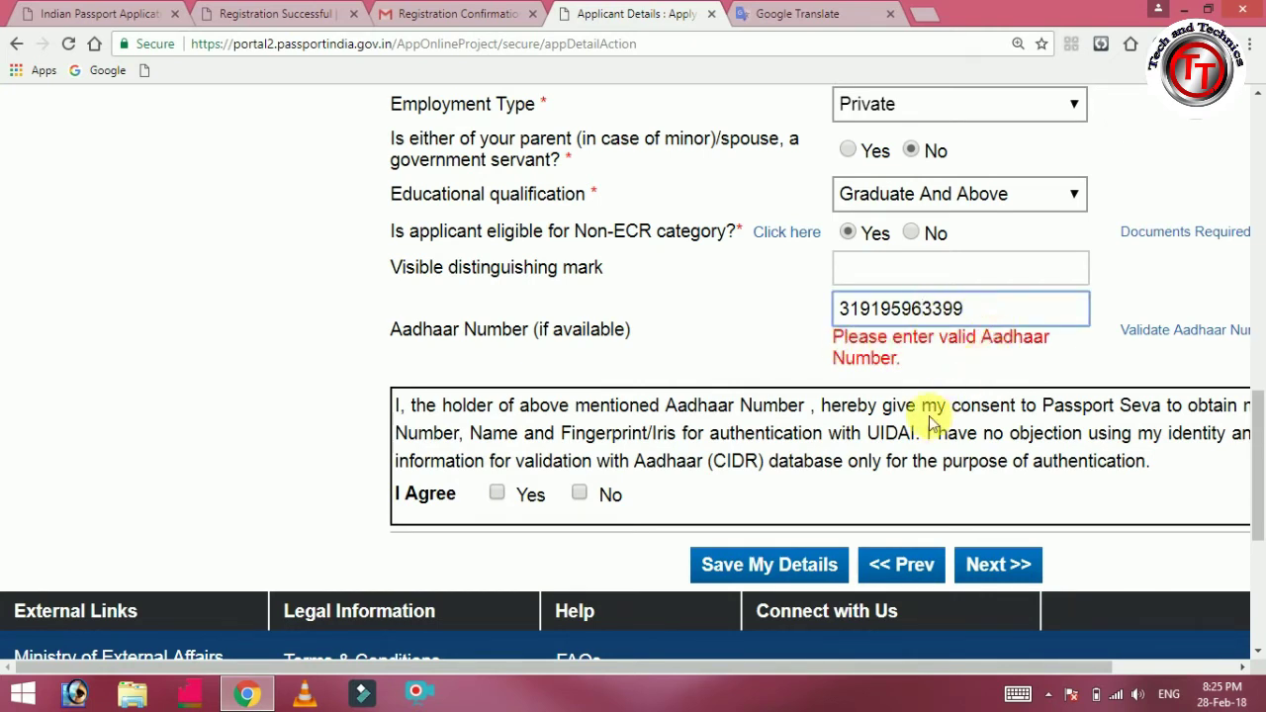
click(798, 564)
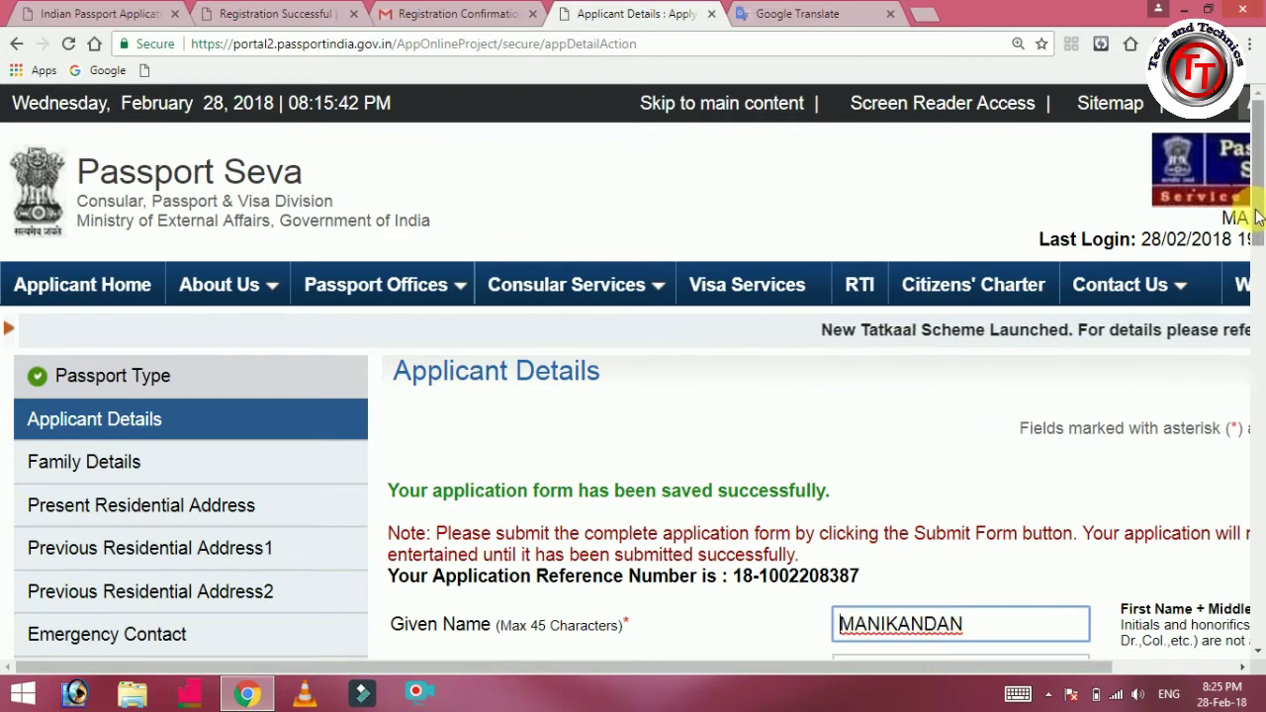
Dismiss the Aadhaar disclaimer alert and tick I Agree Yes on the consent statement.
drag(1256, 197, 1259, 504)
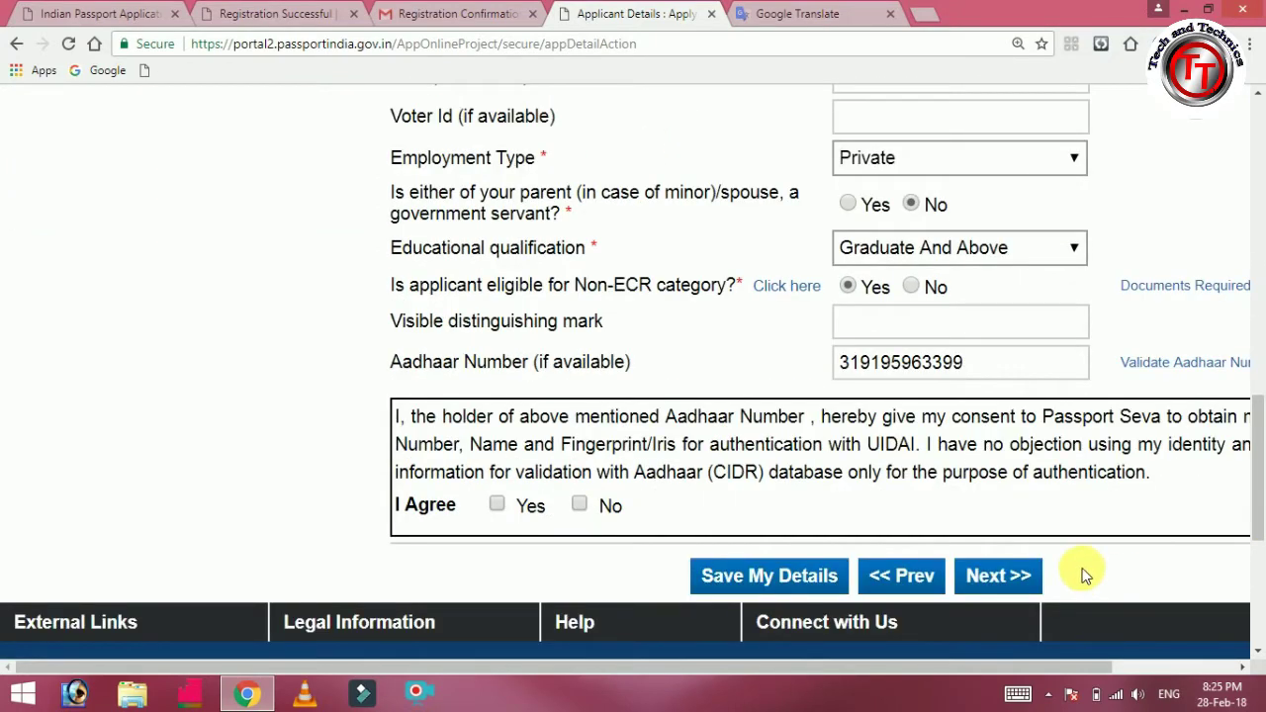
click(1001, 584)
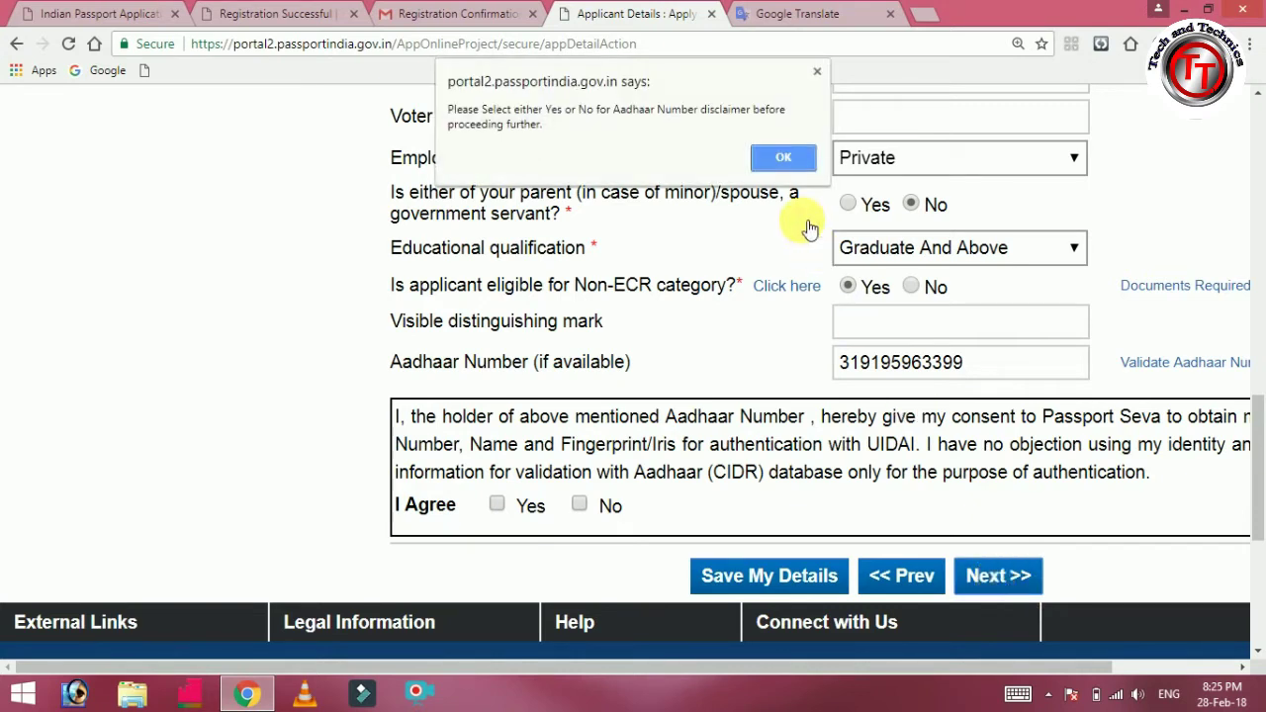
click(764, 153)
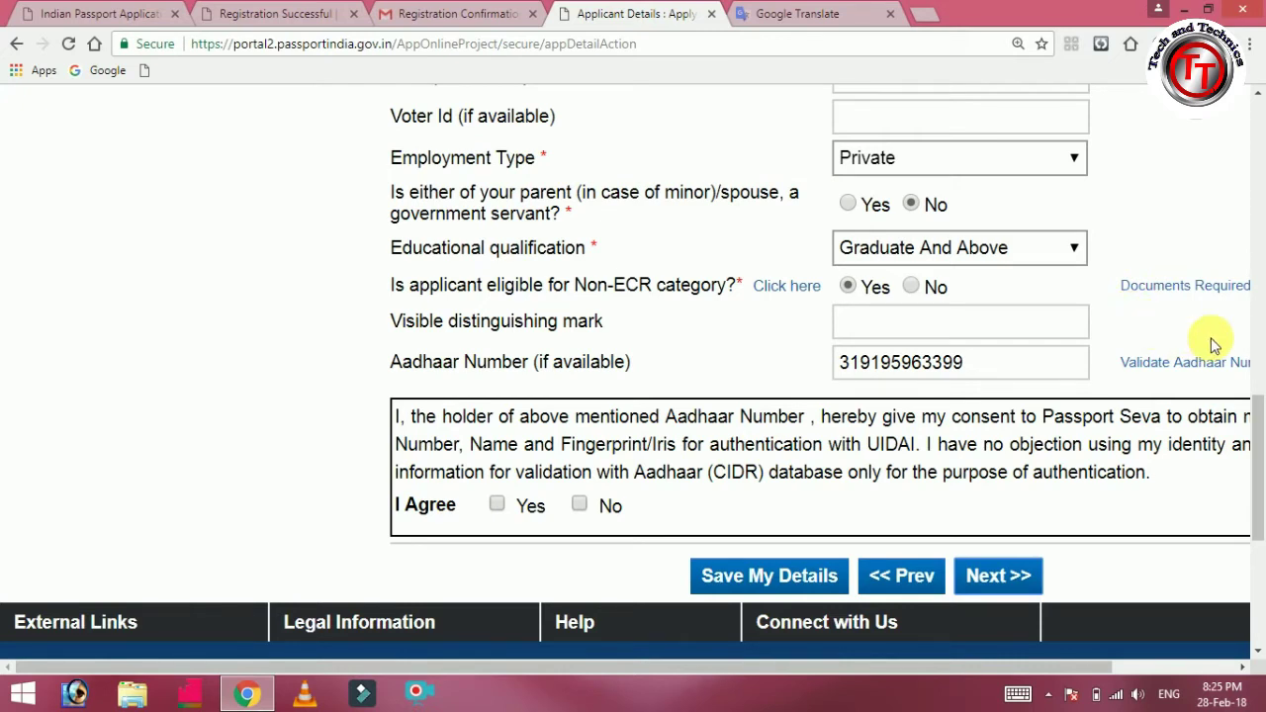
click(498, 506)
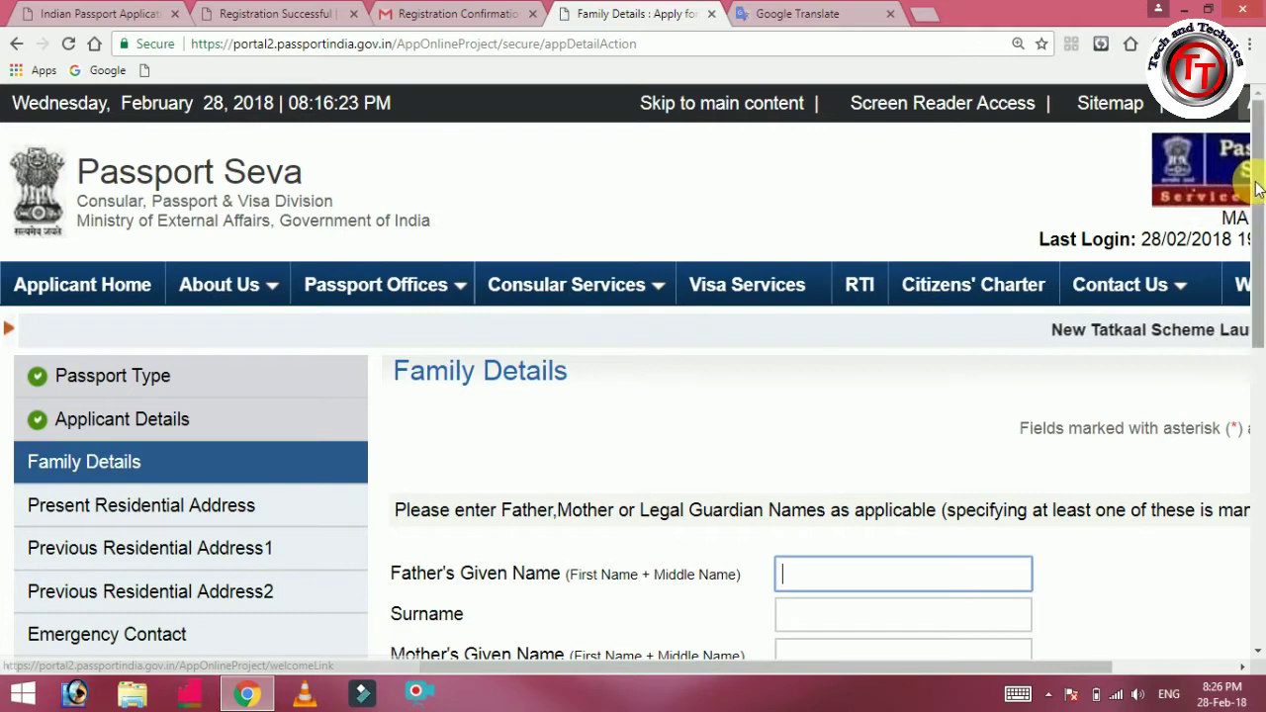
Enter the father's given name and surname on the Family Details page.
drag(1258, 188, 1256, 334)
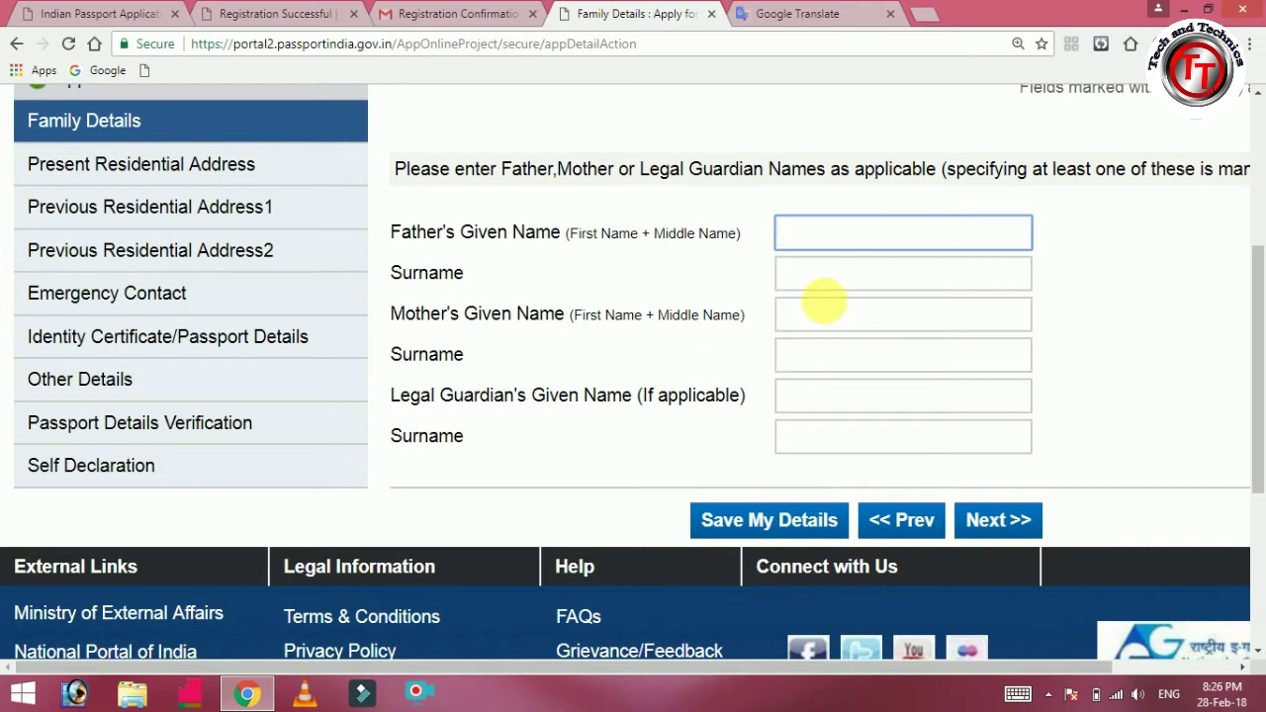
click(836, 237)
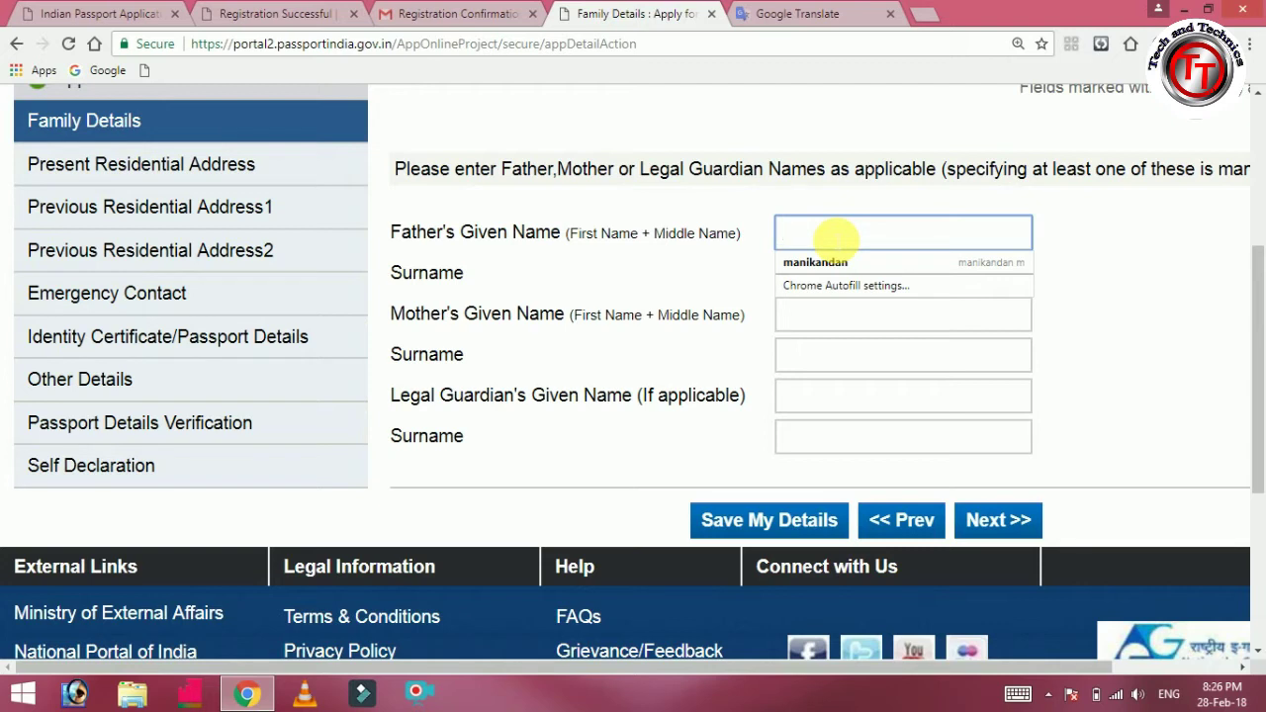
text(MURUGANA)
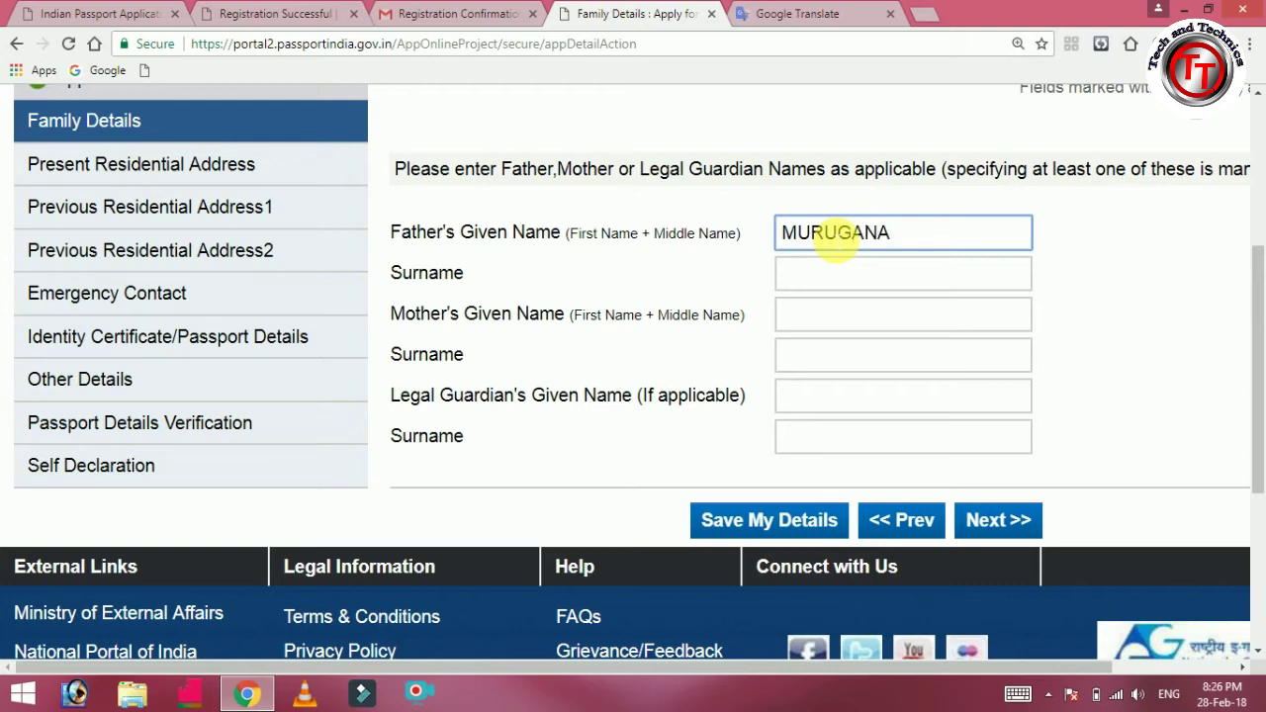
text(NTHAM)
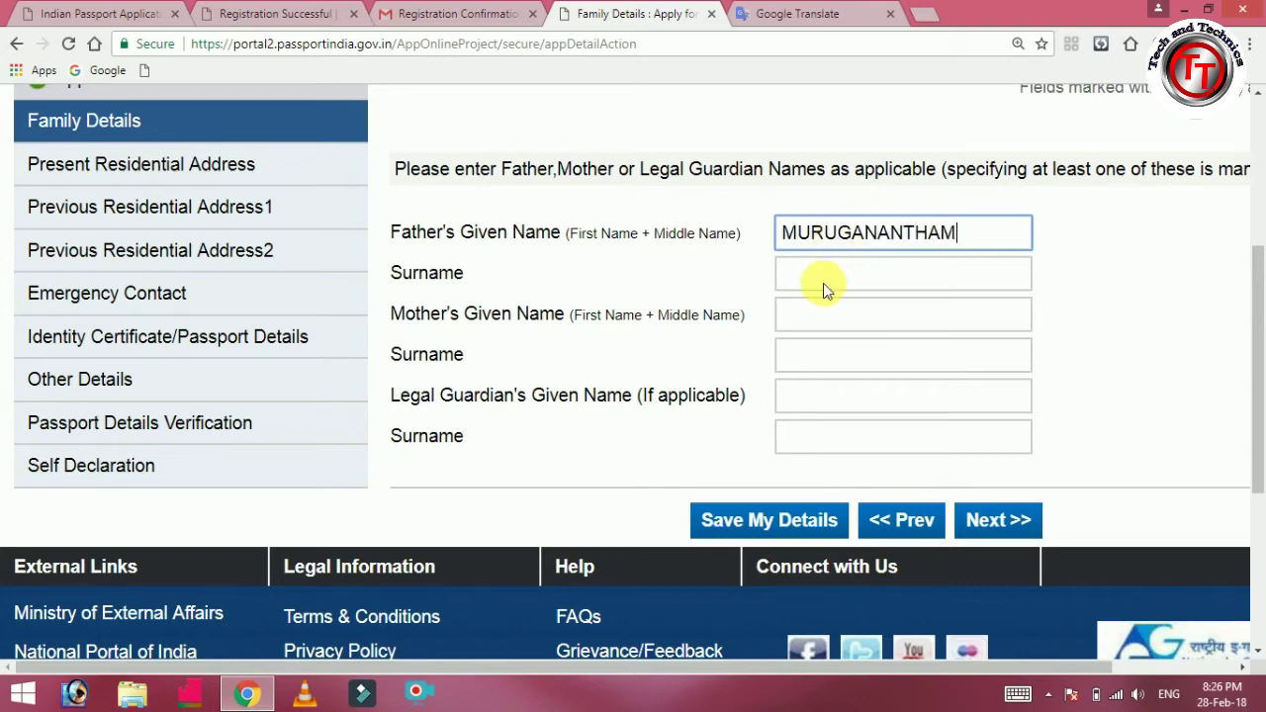
click(834, 285)
text(M)
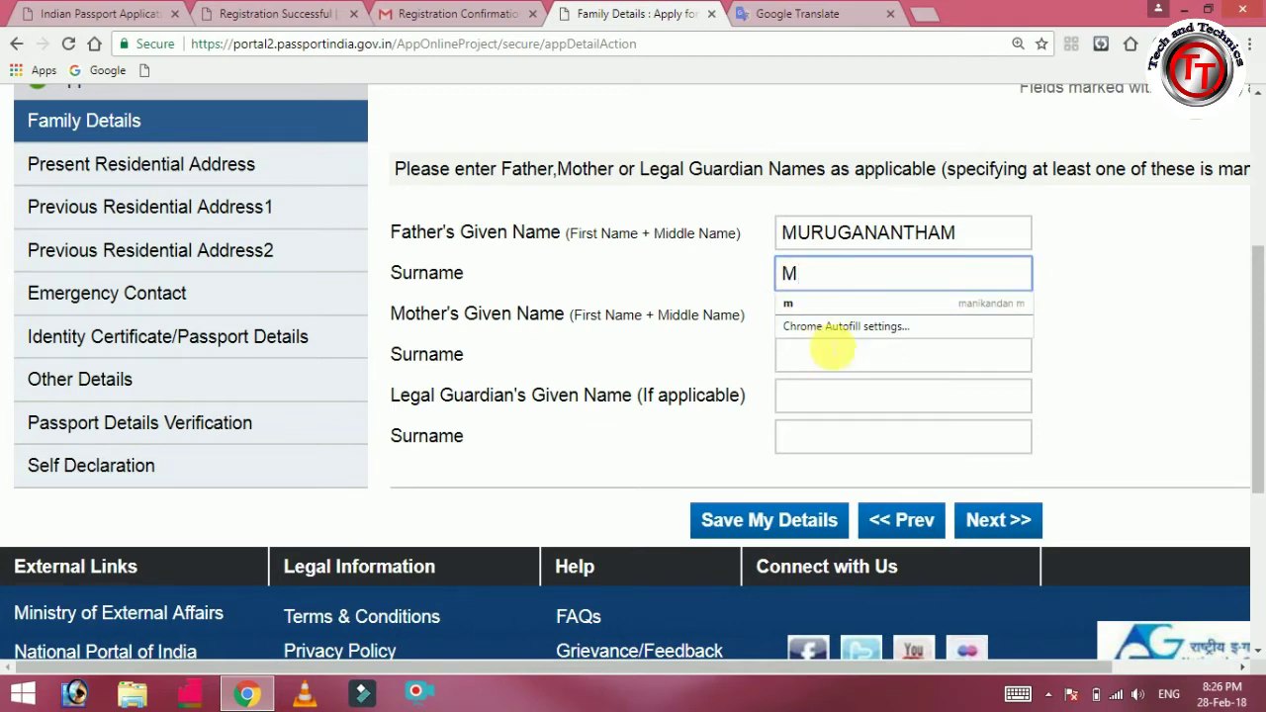
Enter the mother's given name and surname, then save the Family Details.
click(834, 350)
click(825, 317)
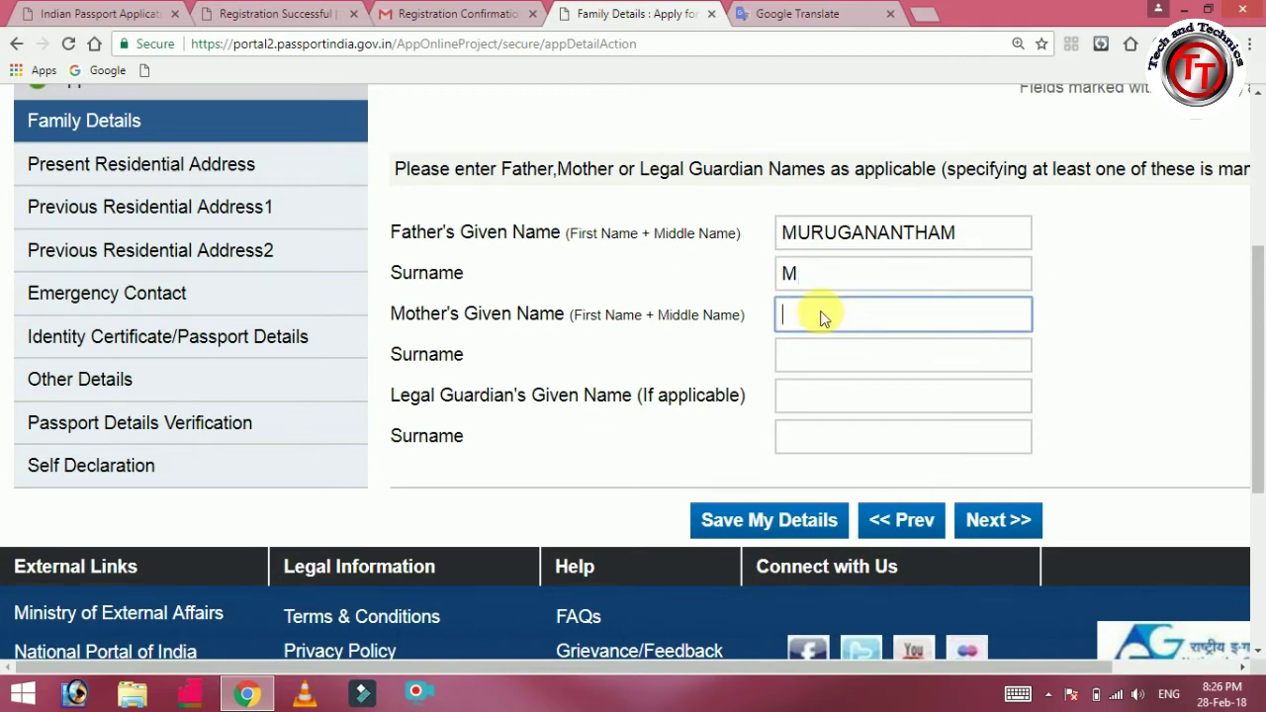
text(PAPPA)
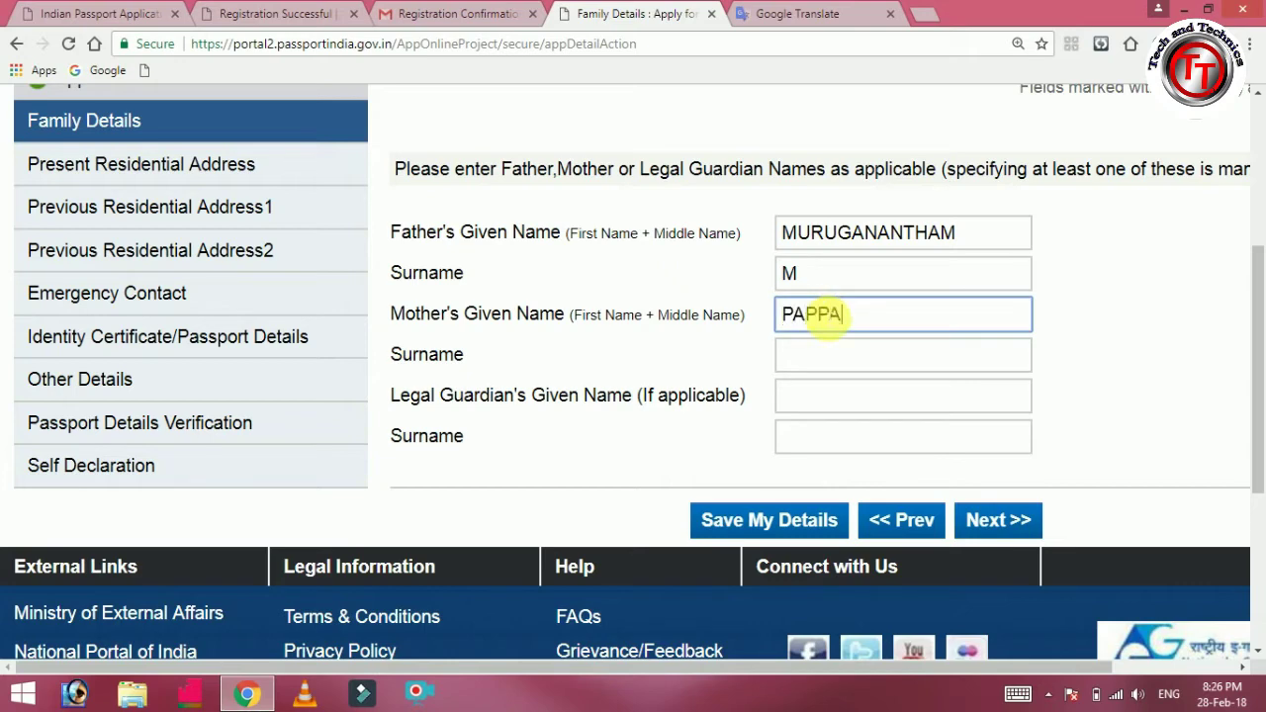
click(826, 352)
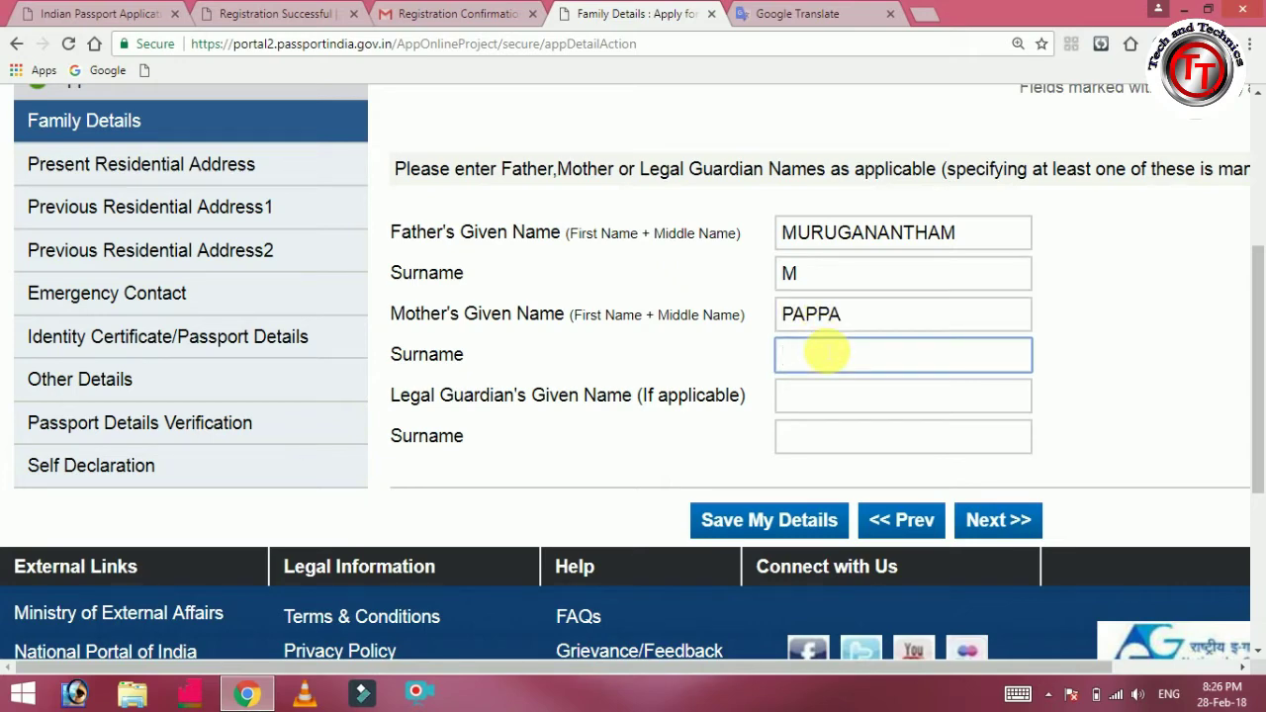
text(M)
scroll(1258, 341, down, 2)
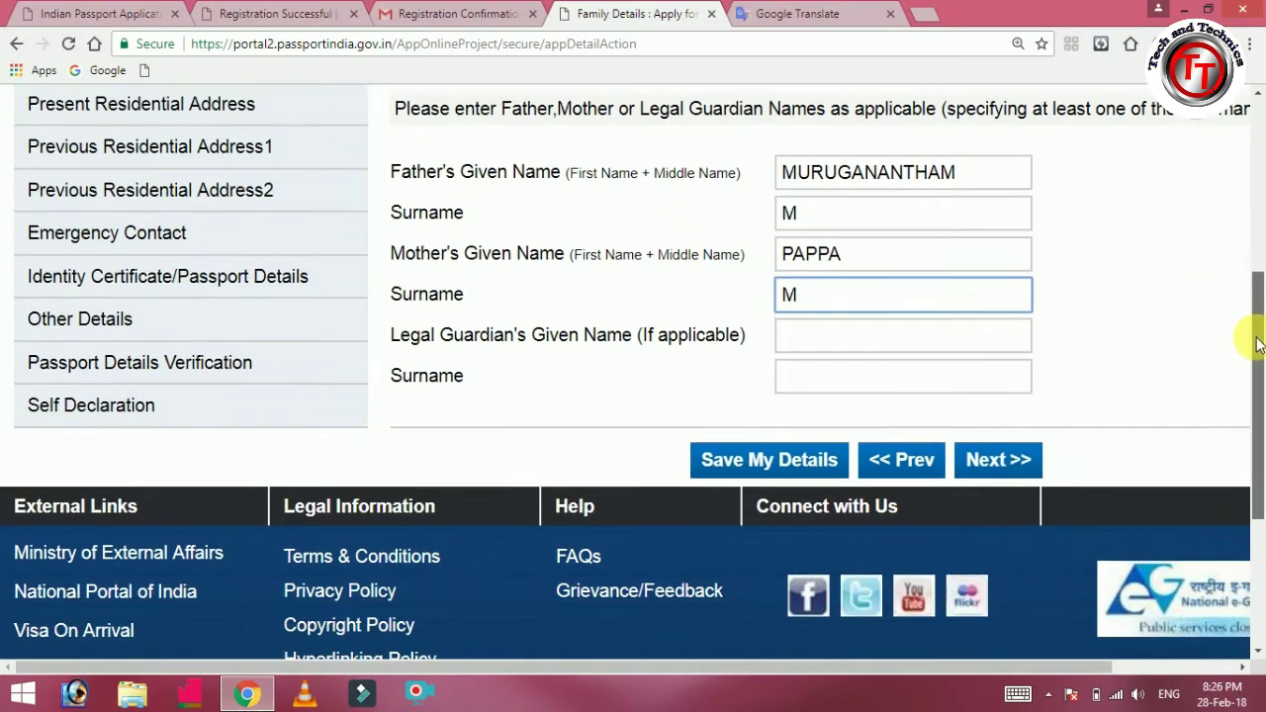
scroll(1259, 342, down, 2)
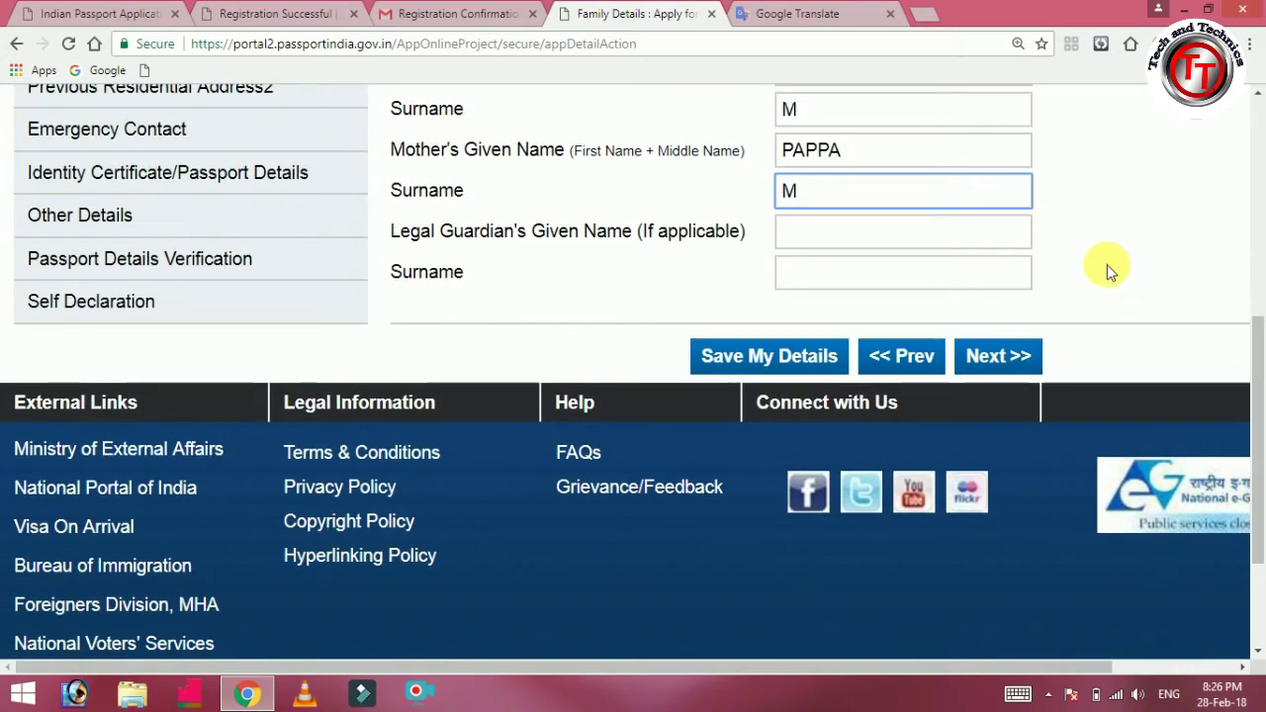
click(820, 354)
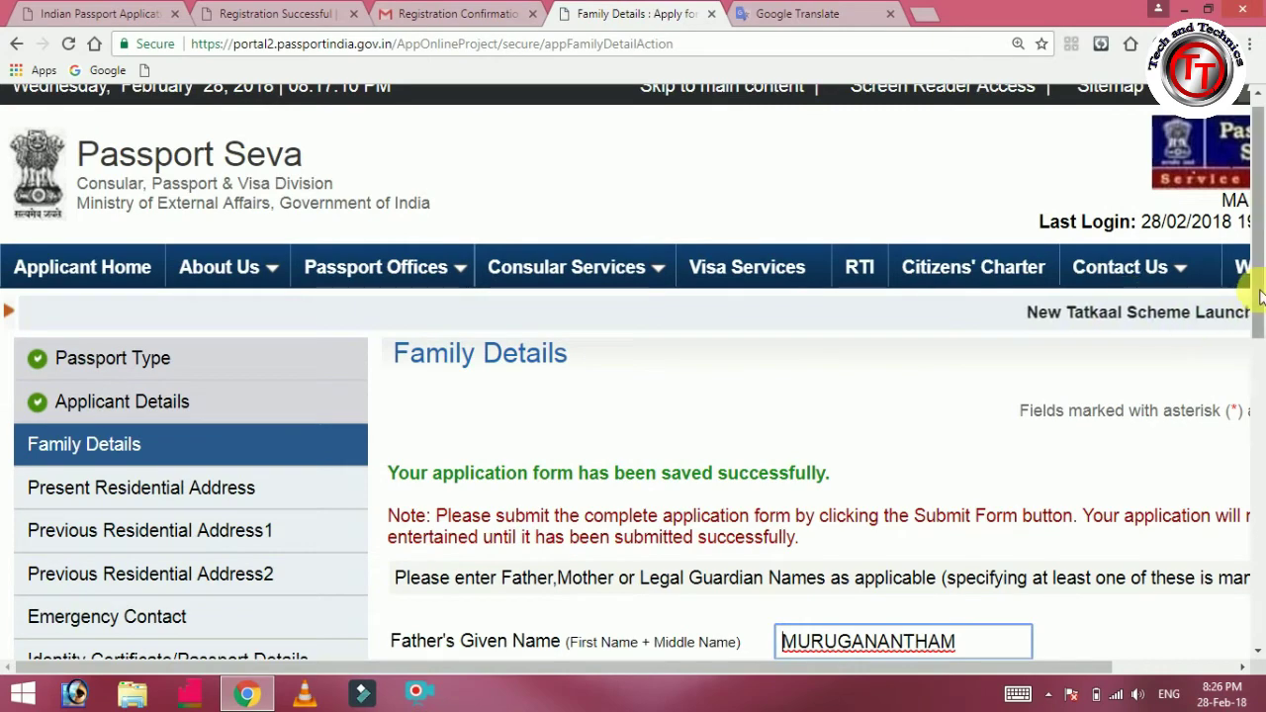
Continue from the saved Family Details to the Present Residential Address page.
drag(1252, 311, 1261, 455)
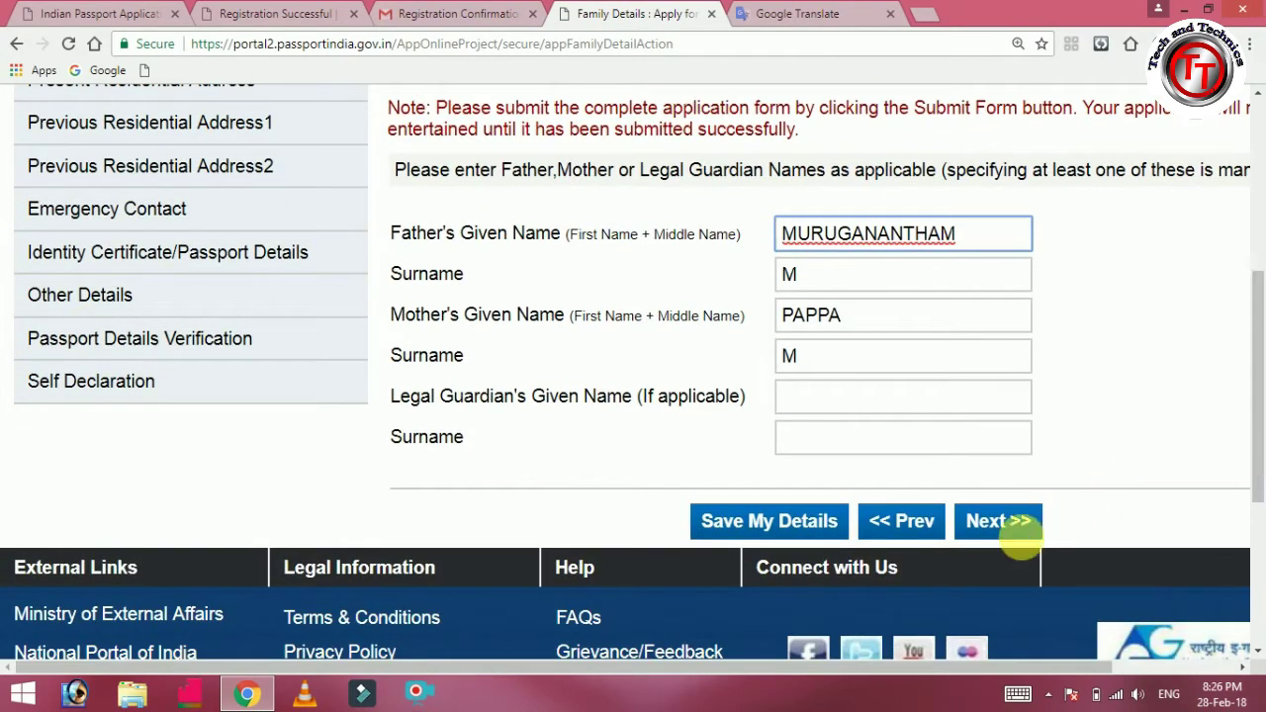
click(1014, 524)
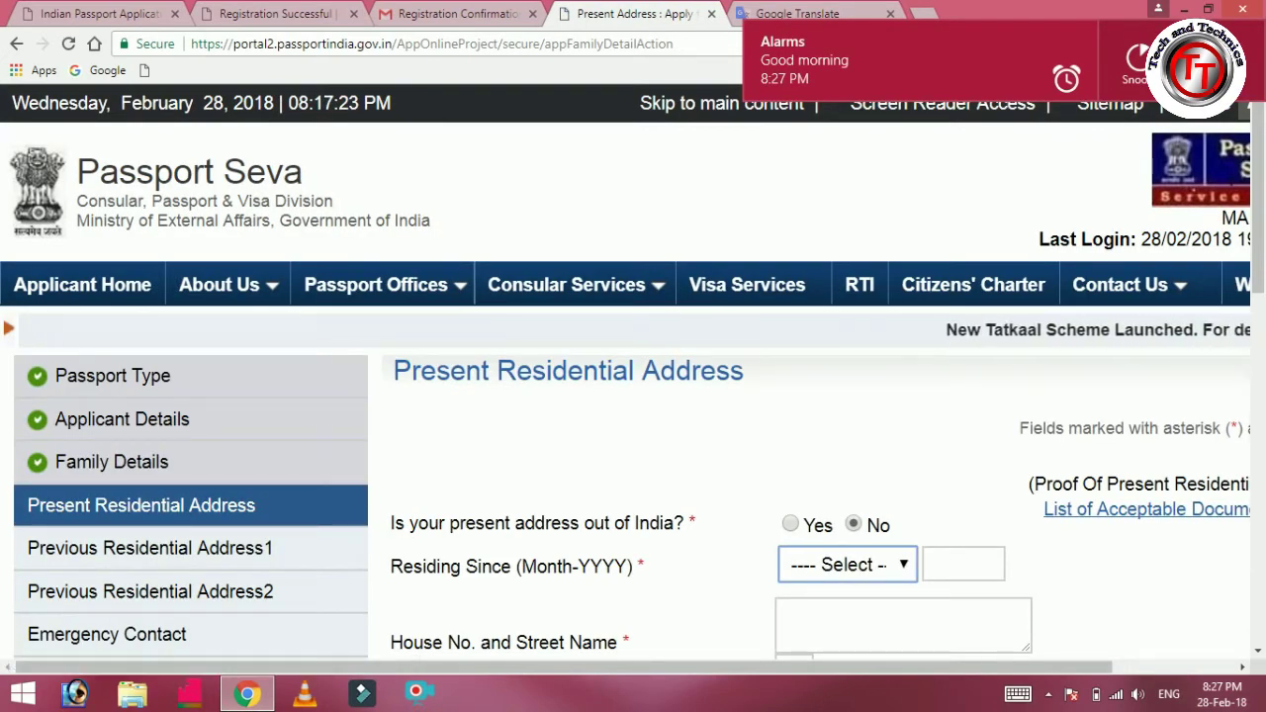
Set Residing Since to February 1988.
scroll(913, 204, down, 3)
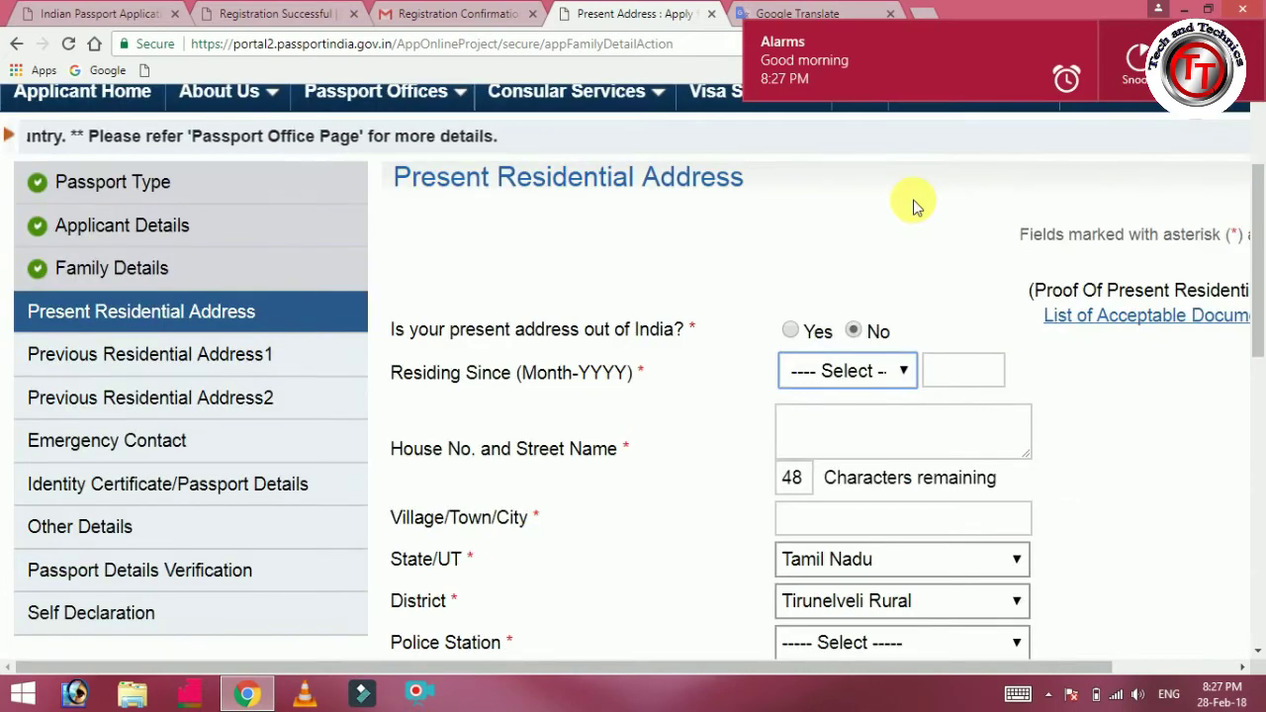
drag(1254, 240, 1254, 296)
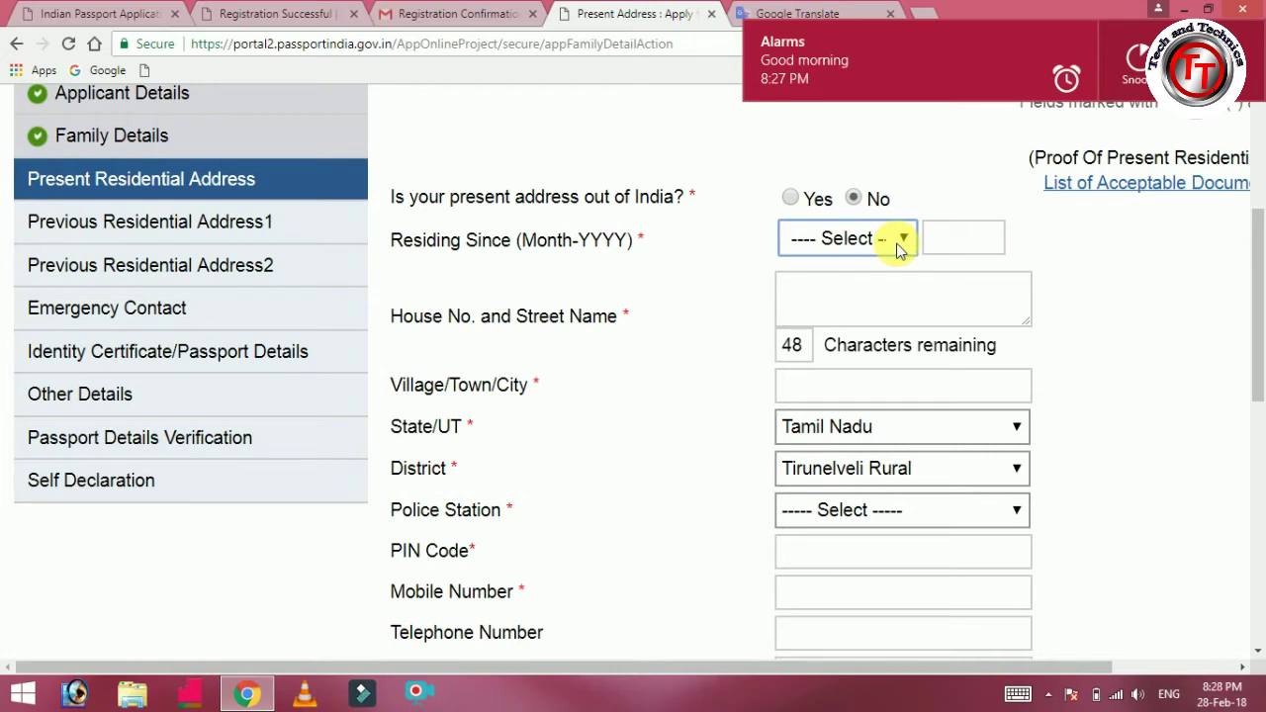
click(900, 248)
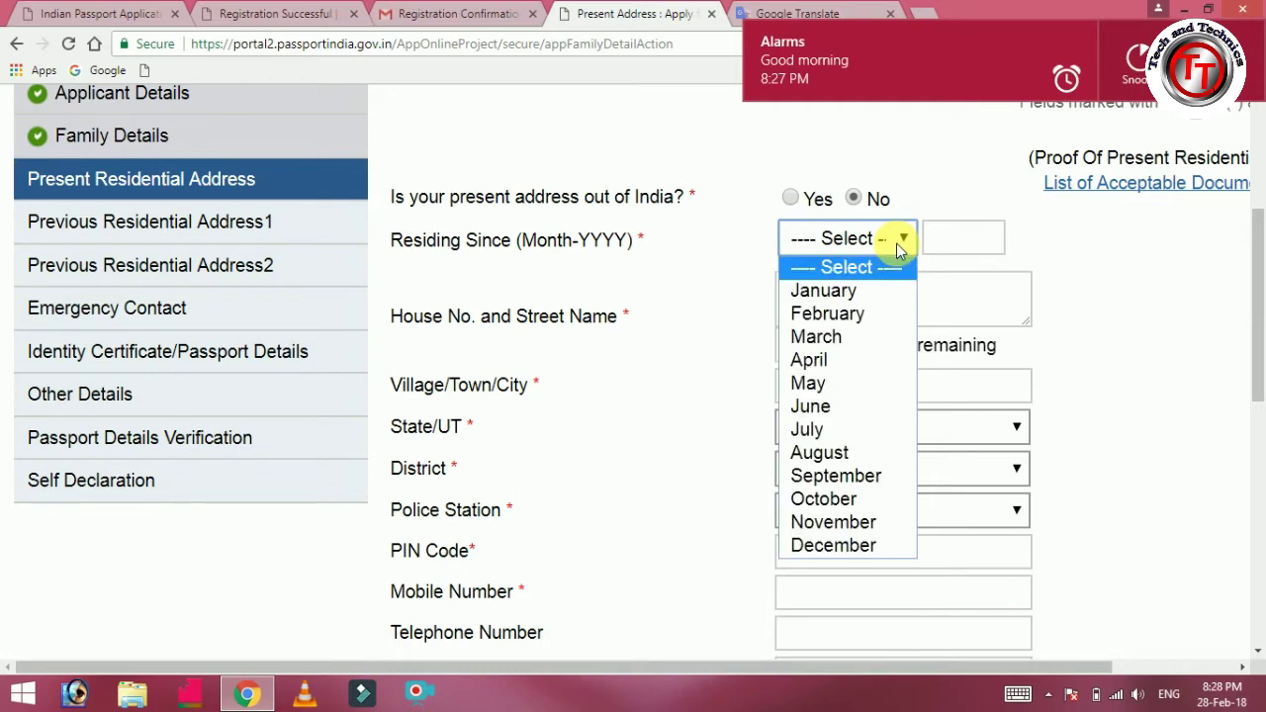
click(870, 315)
click(960, 238)
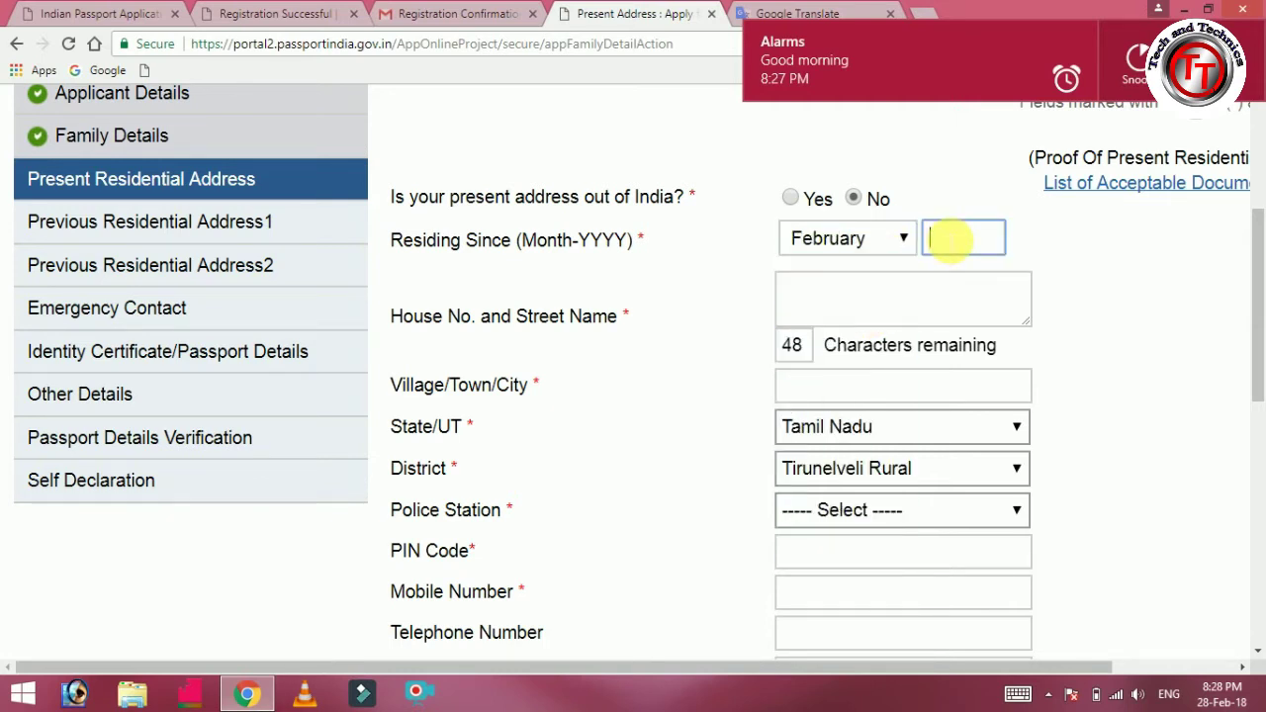
text(1988)
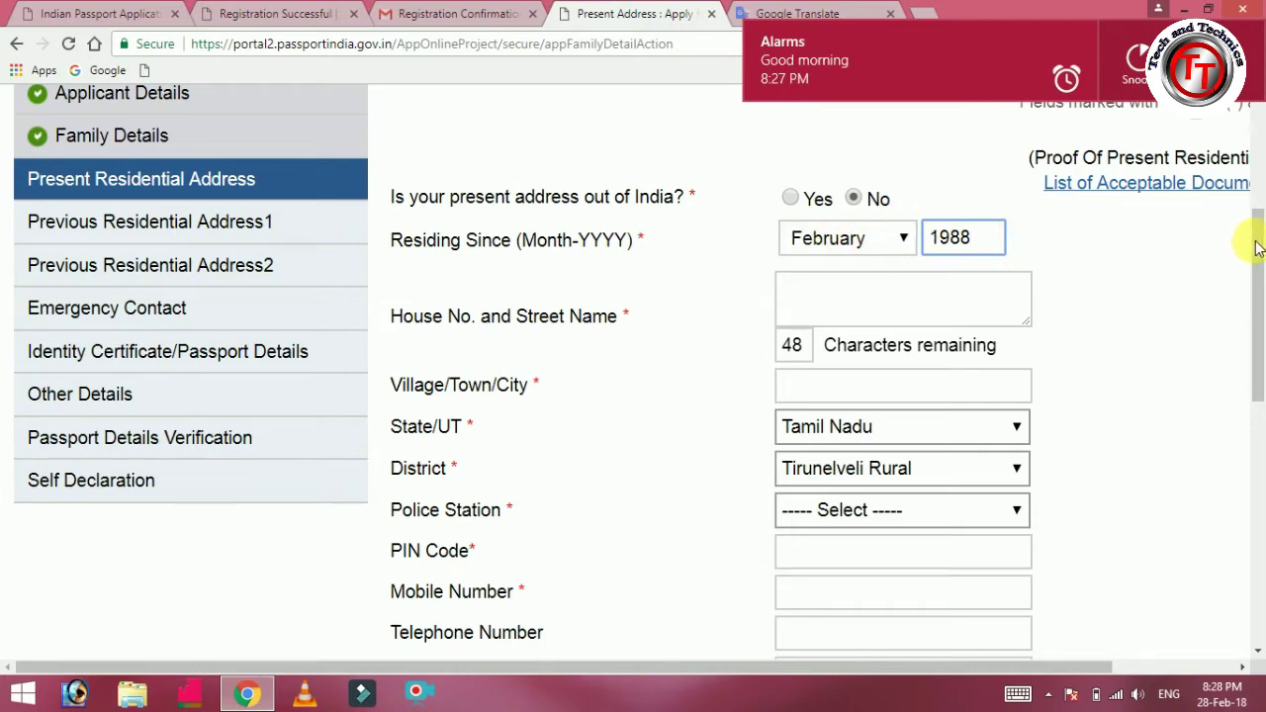
Fill in the present address's house number, street and village/town/city.
drag(1262, 247, 1253, 265)
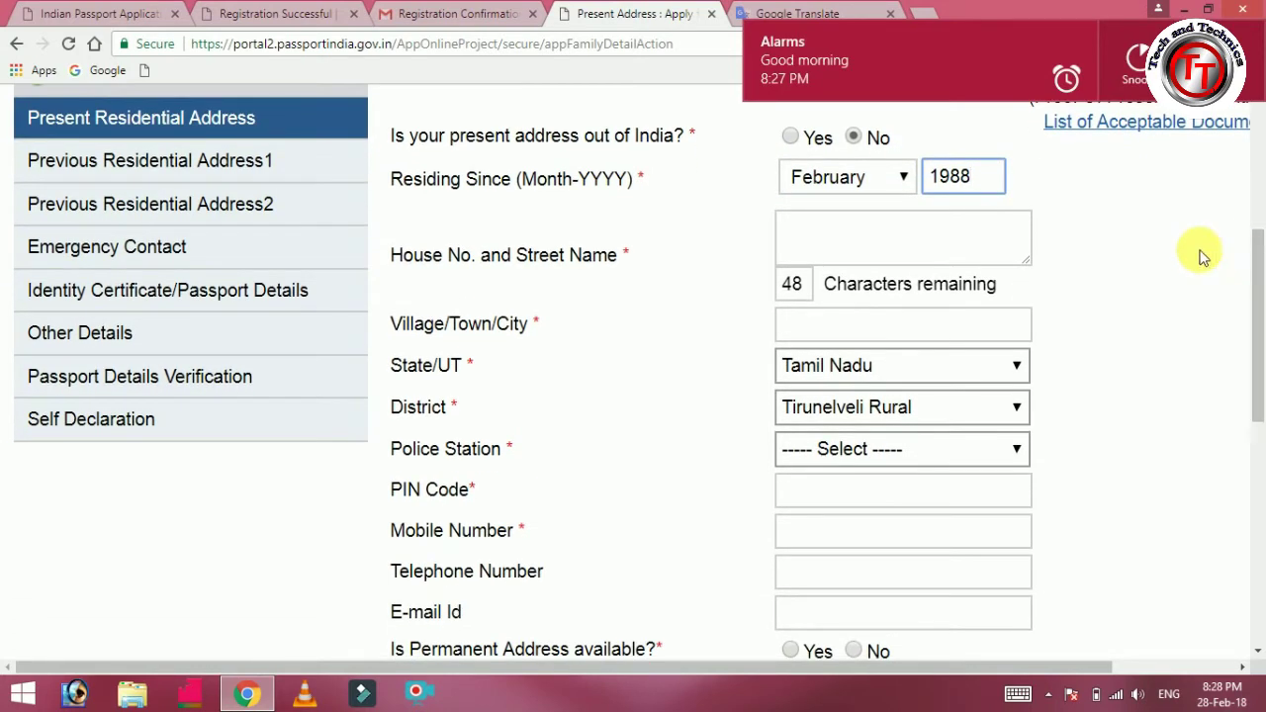
click(807, 234)
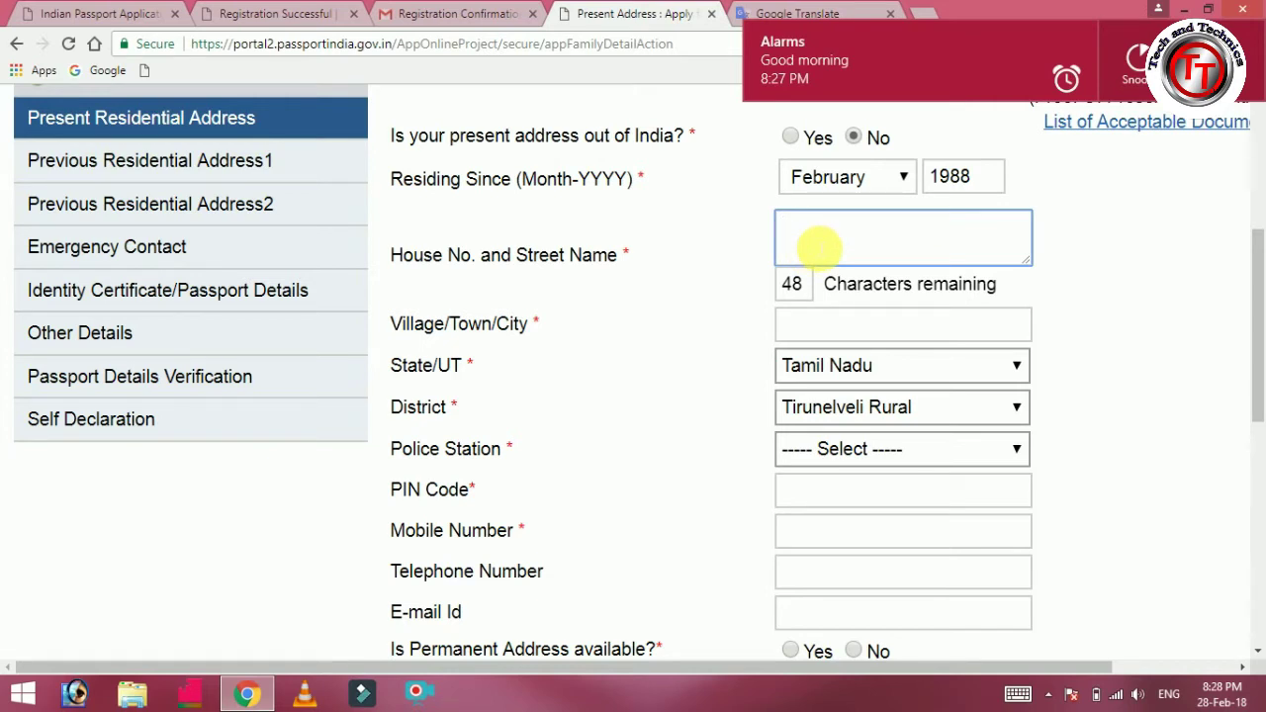
text(98)
key(BackSpace)
key(BackSpace)
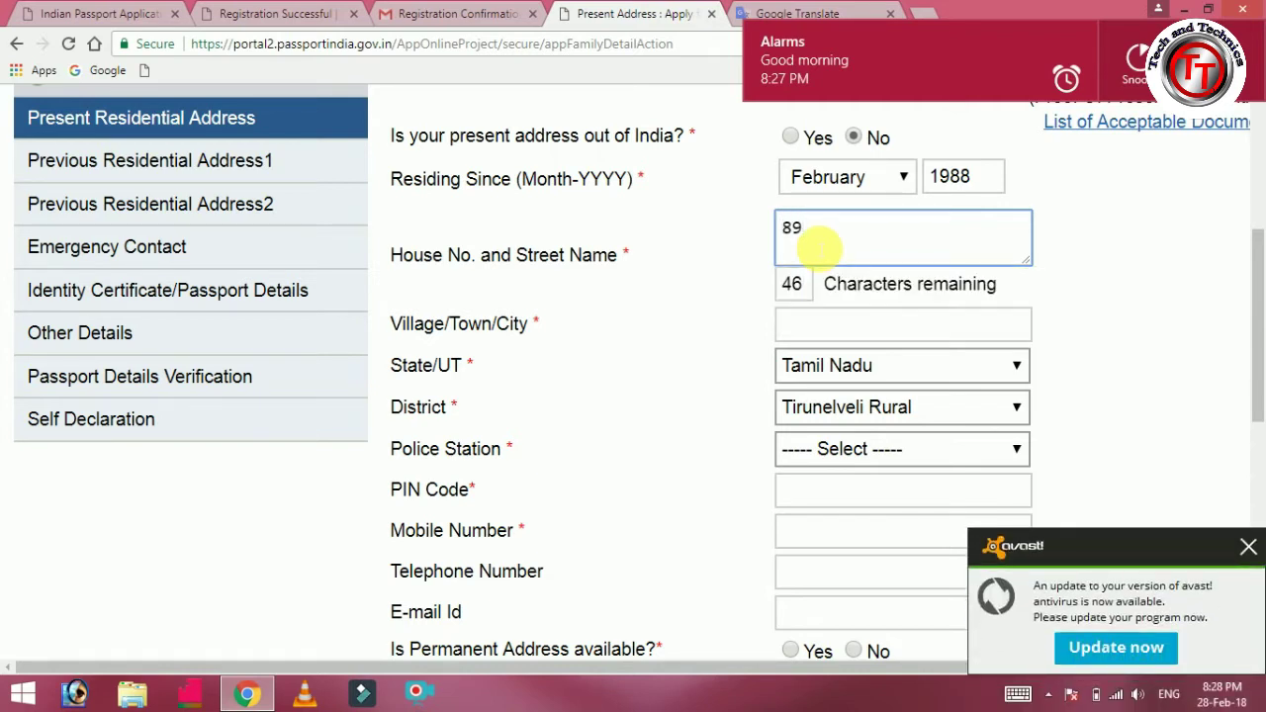
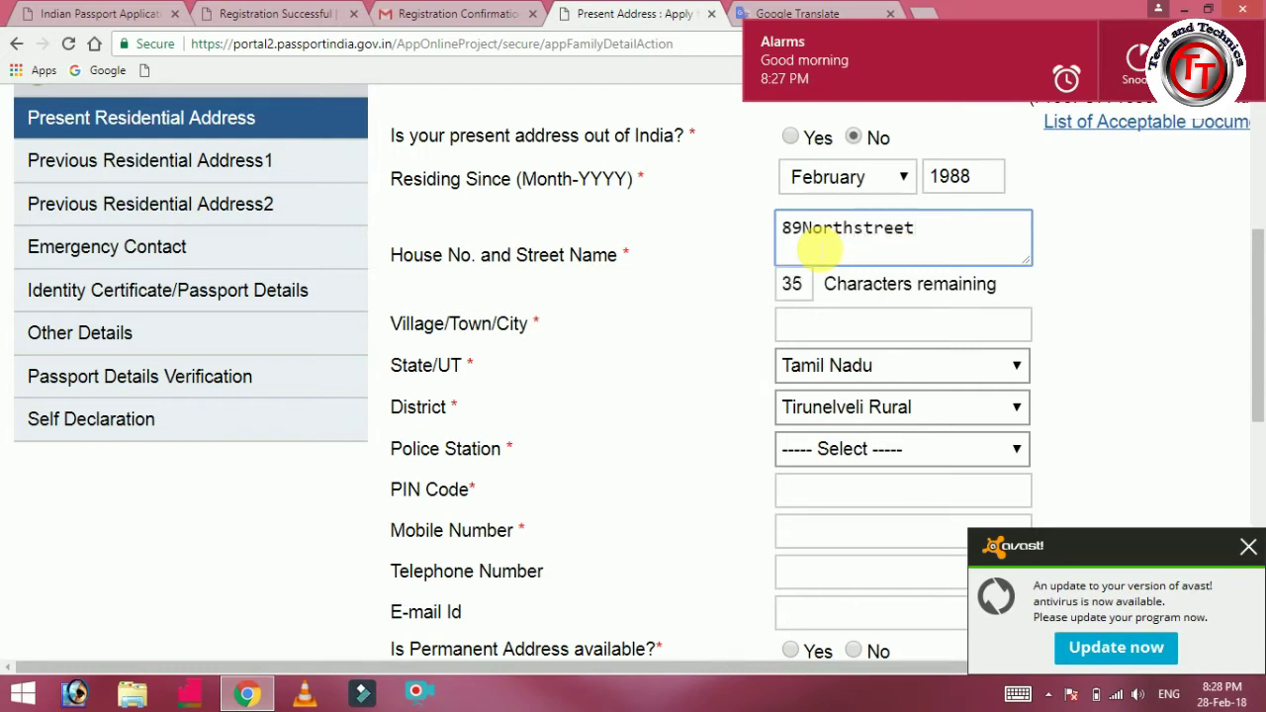
scroll(816, 252, down, 2)
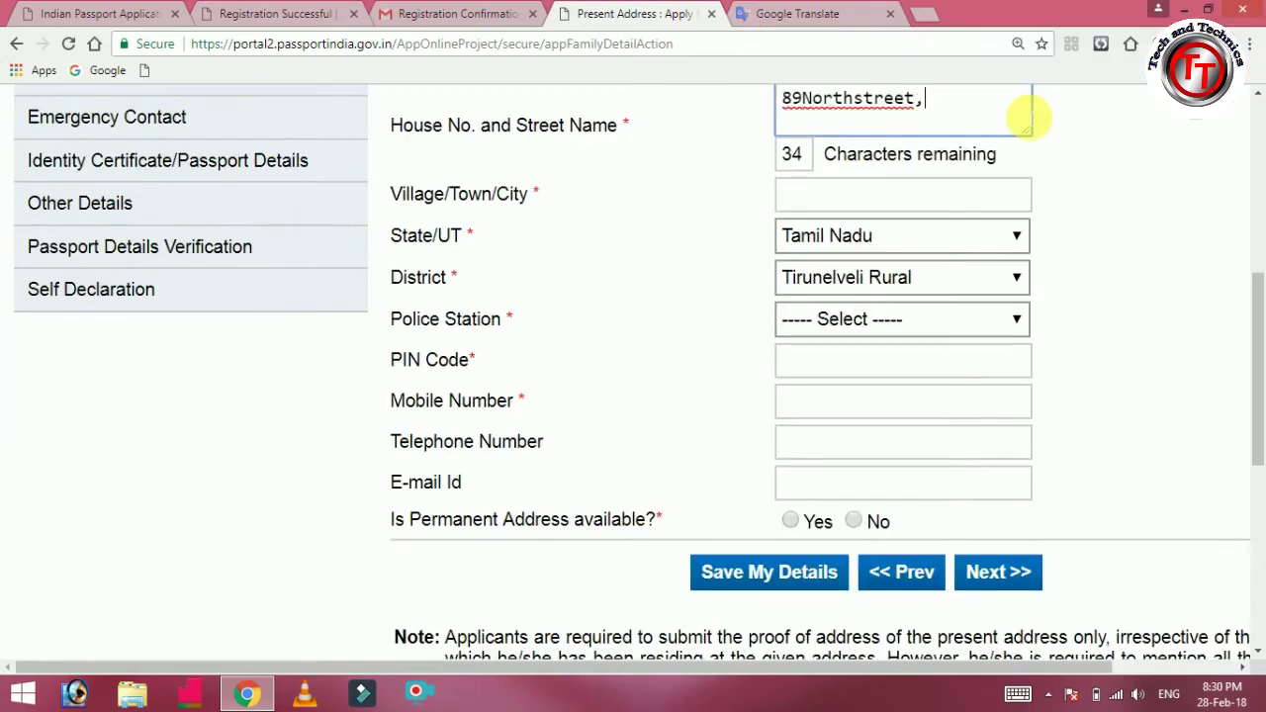
key(BackSpace)
click(930, 194)
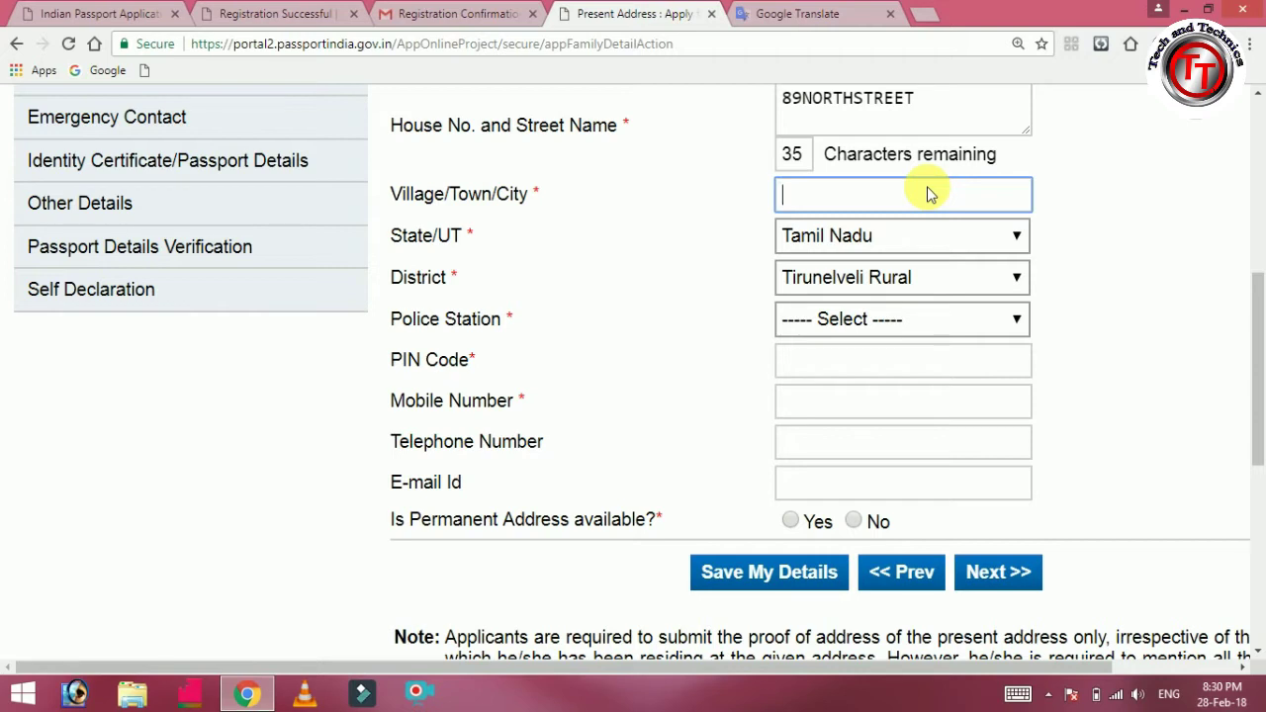
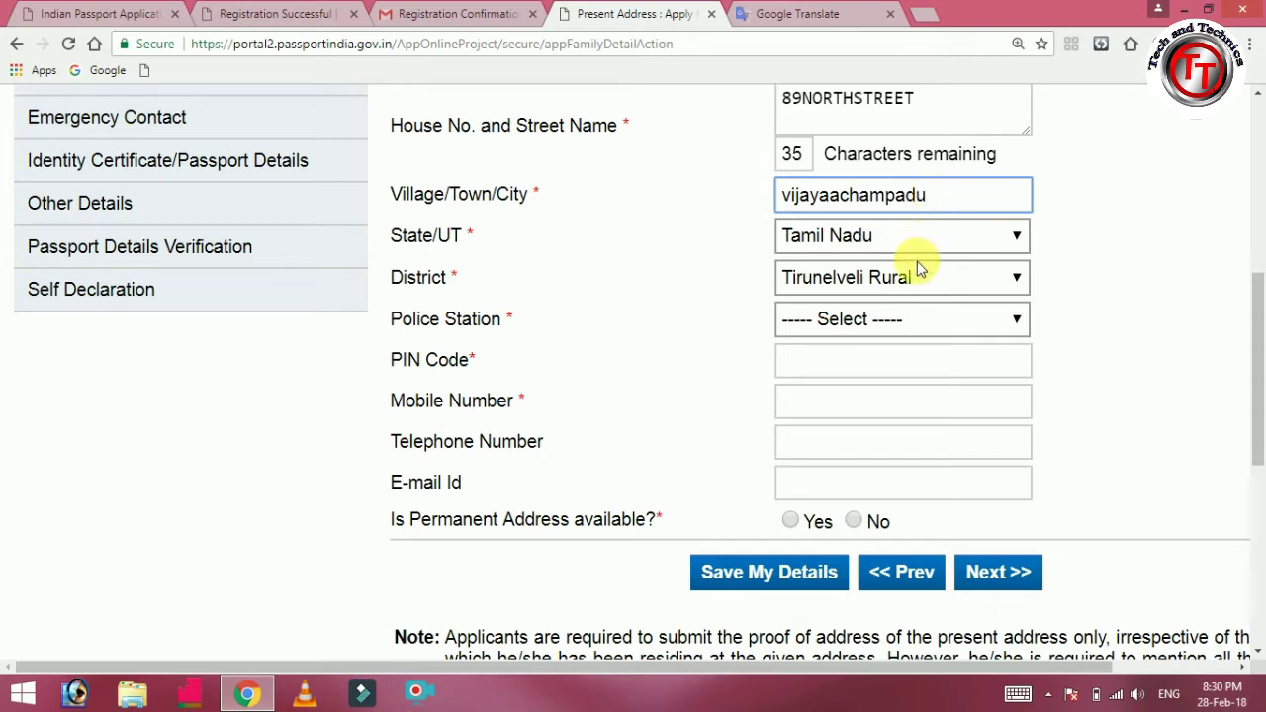
click(915, 318)
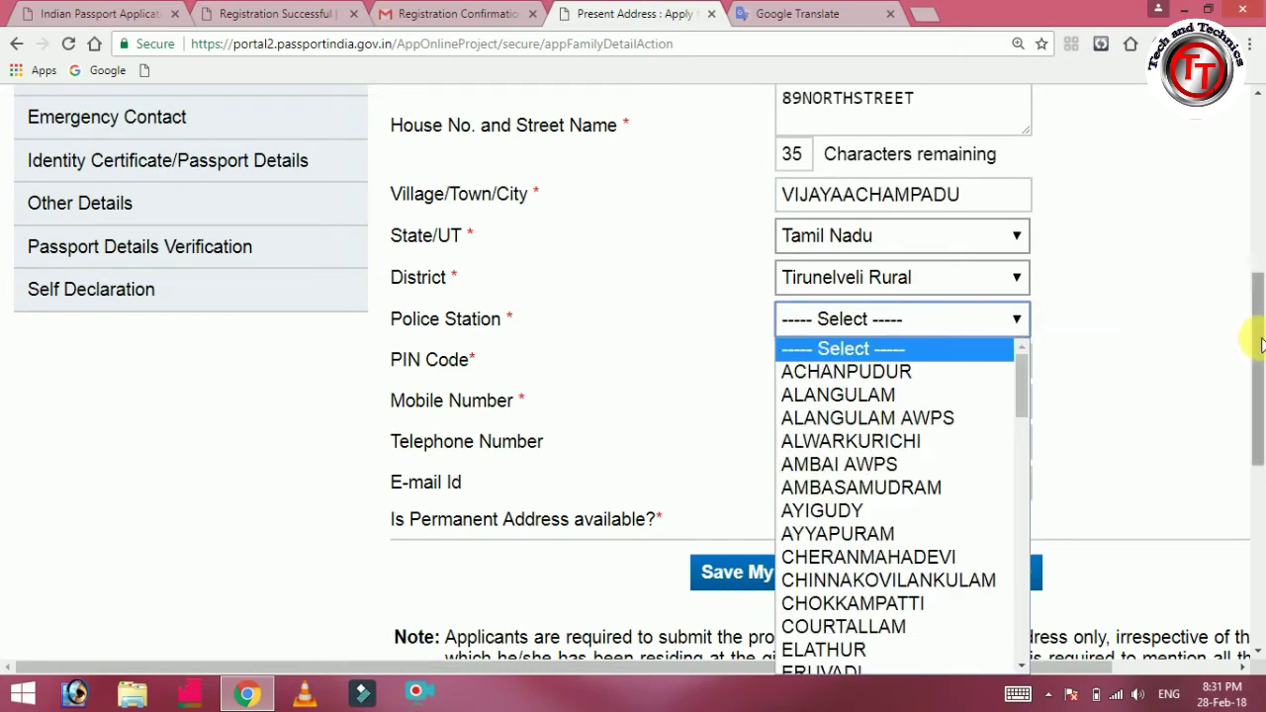
Select THISAYANVILAI as the police station and begin typing the PIN code.
drag(1258, 342, 1261, 393)
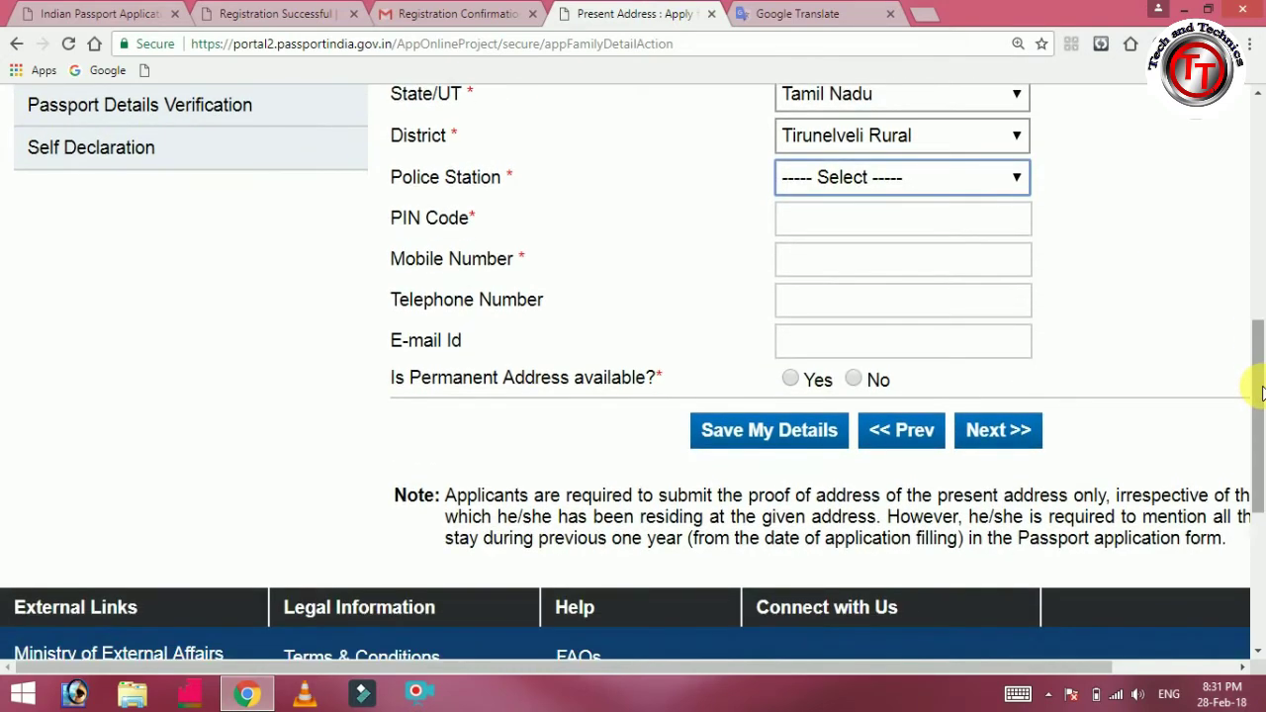
click(1020, 179)
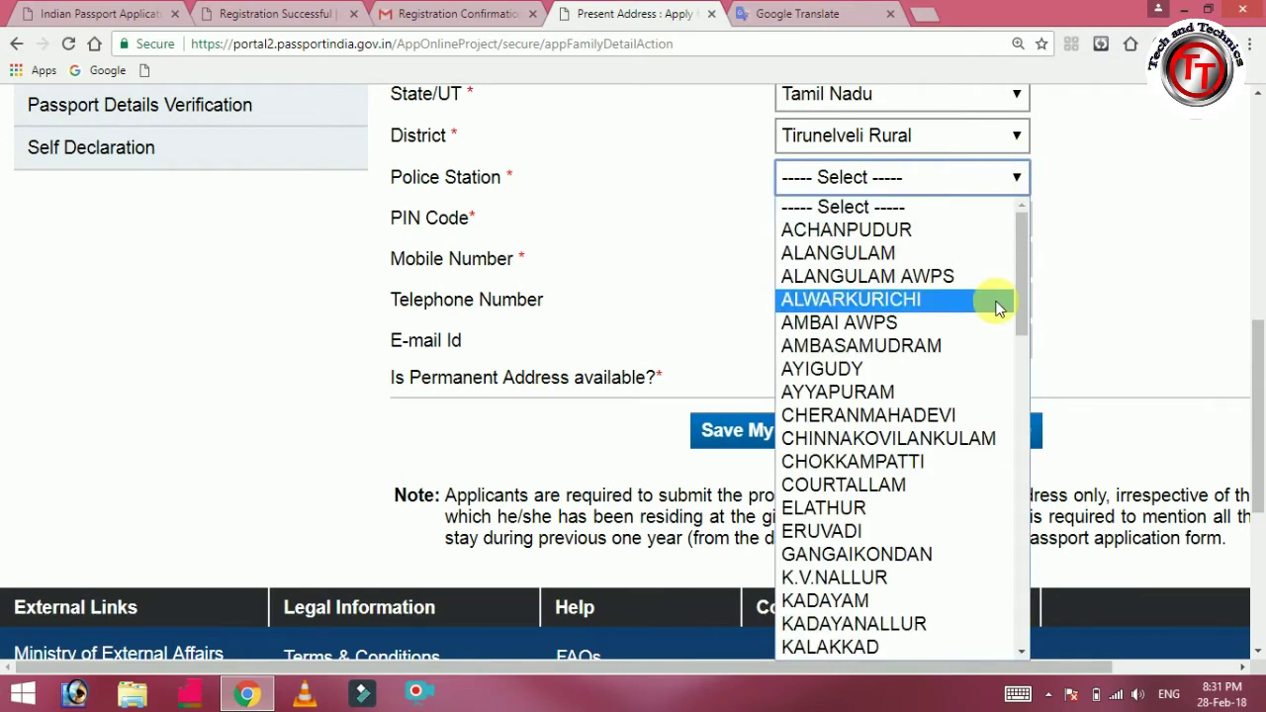
text(this)
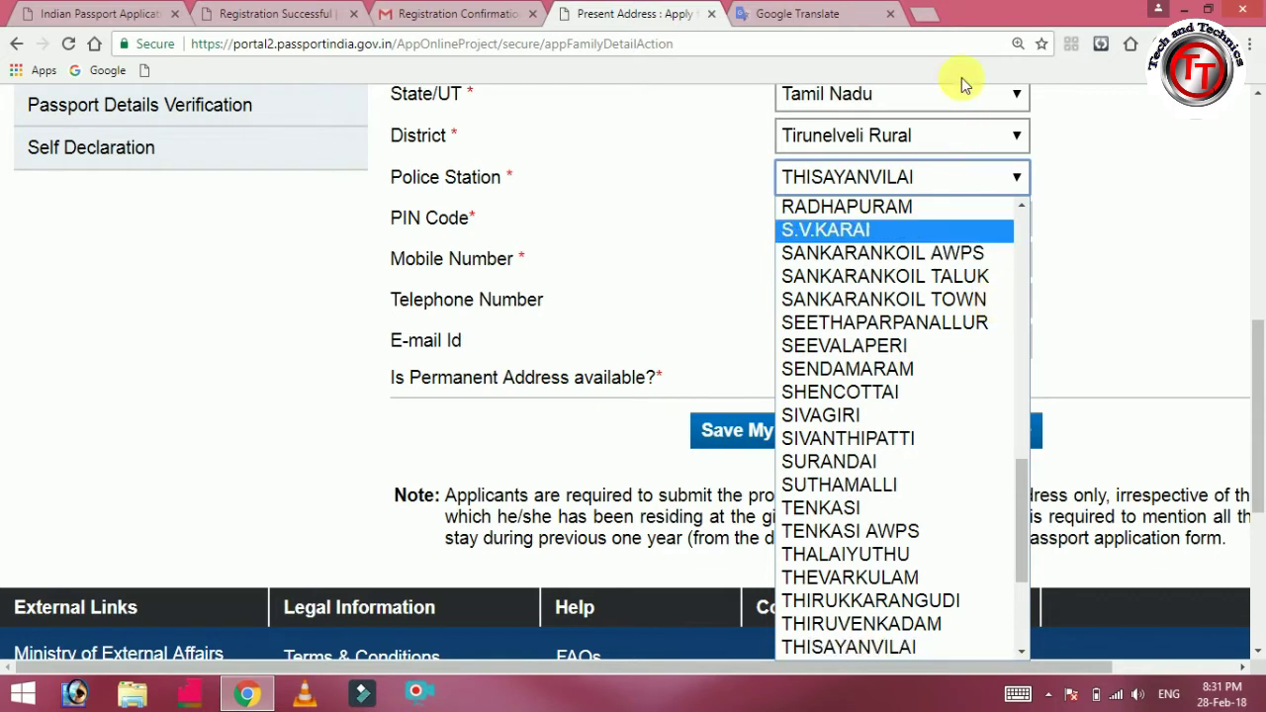
click(948, 183)
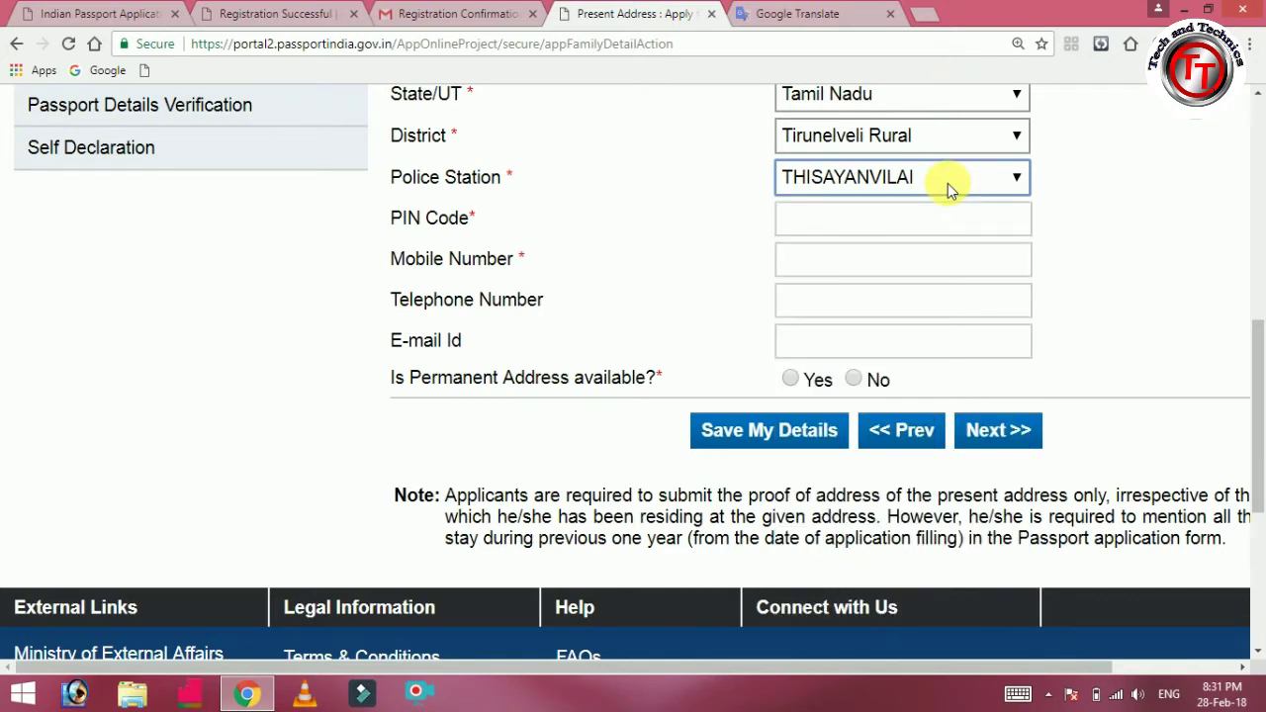
click(847, 226)
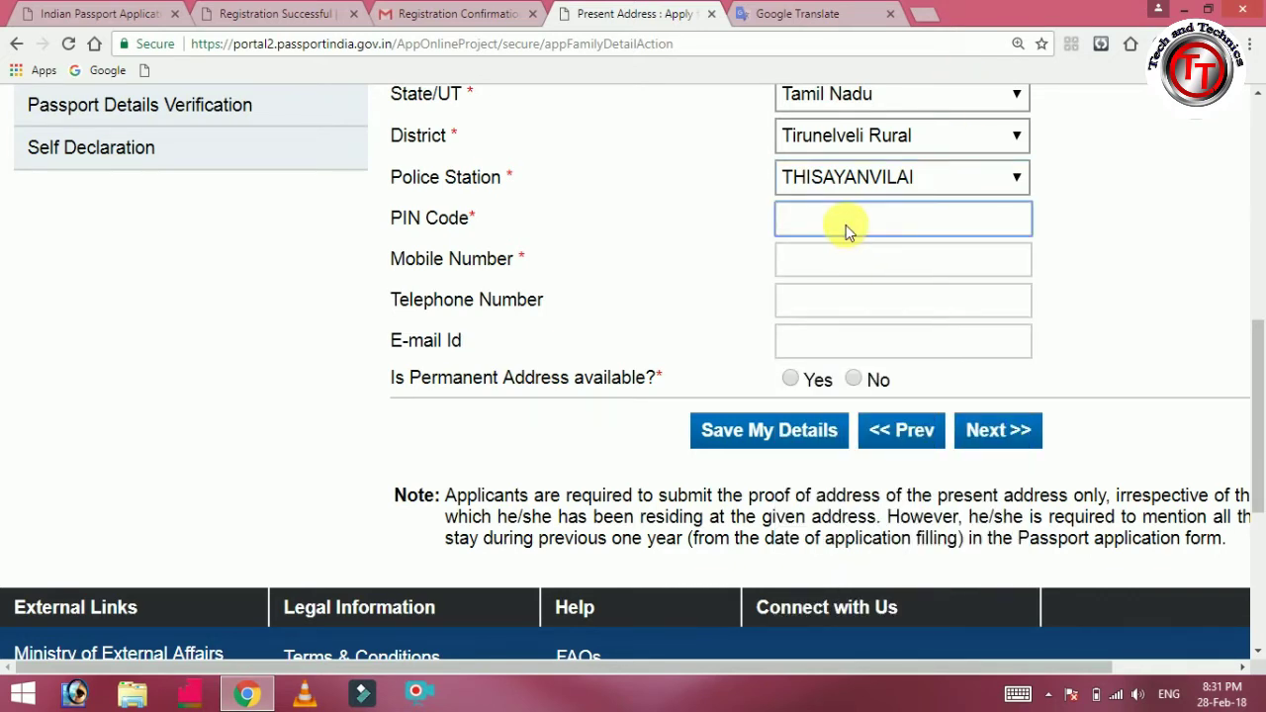
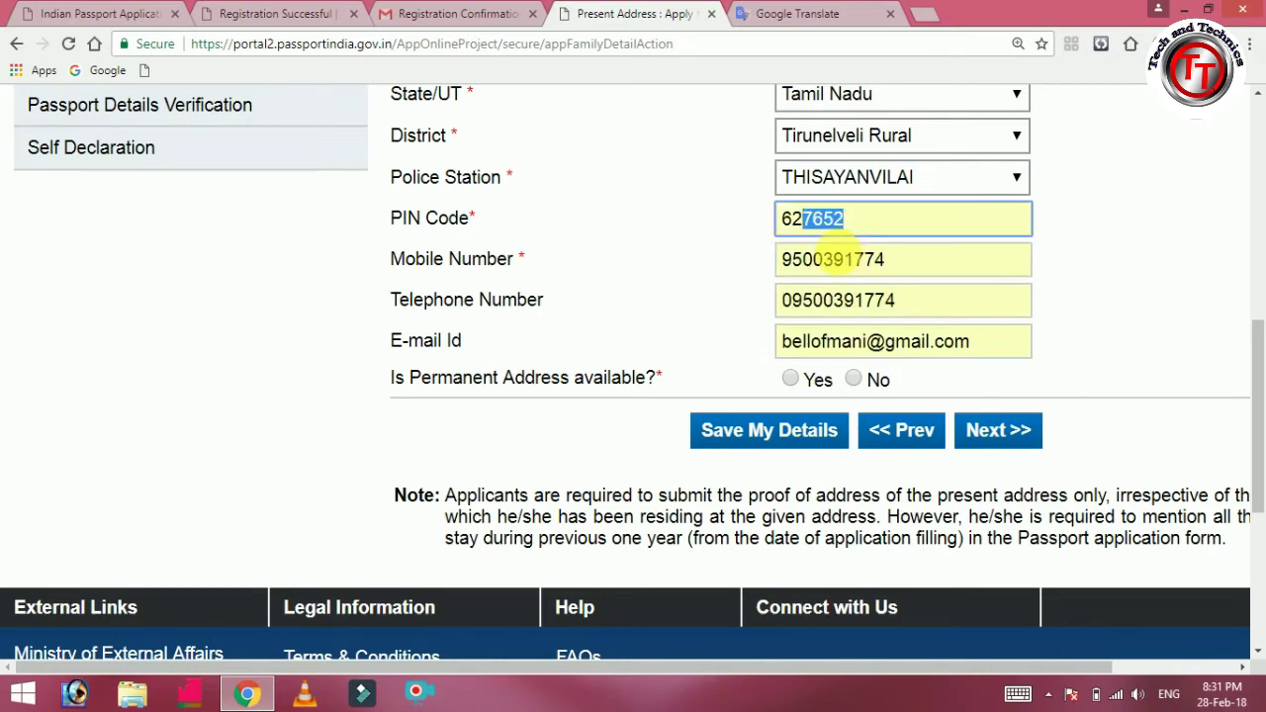
Fill PIN and contact details from the saved suggestion, clear the telephone, and answer permanent address Yes.
click(838, 249)
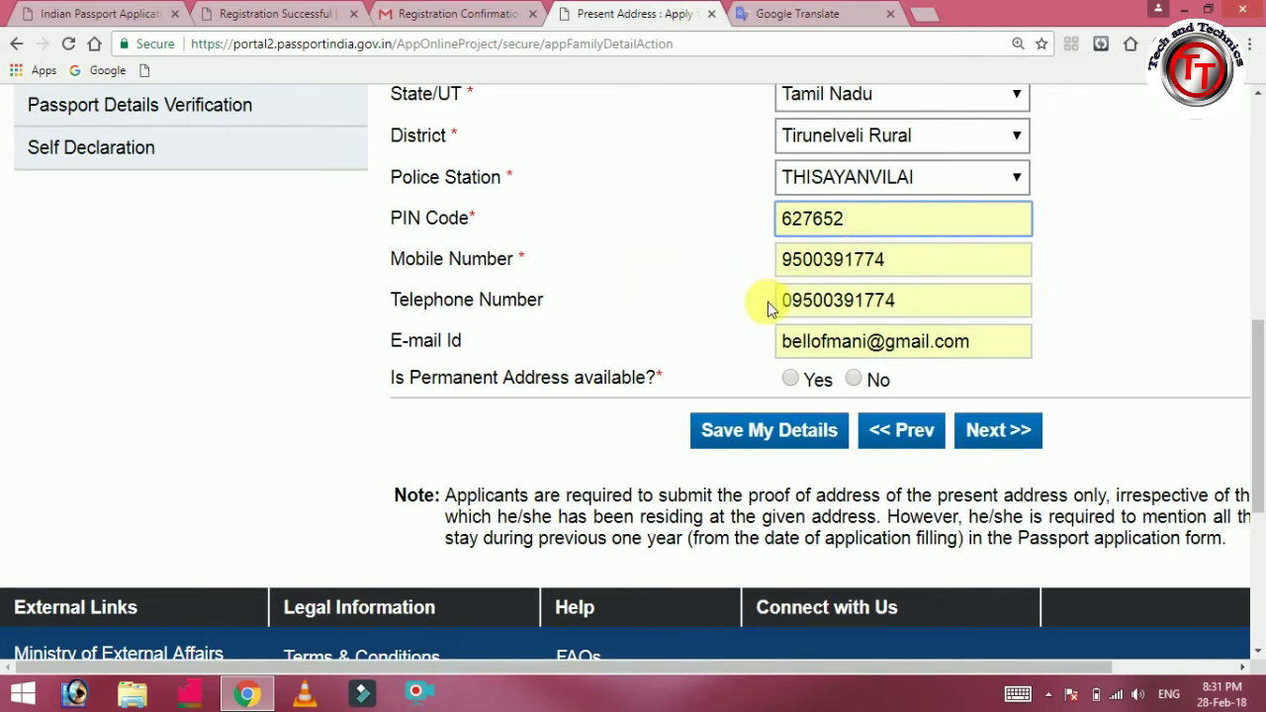
click(905, 303)
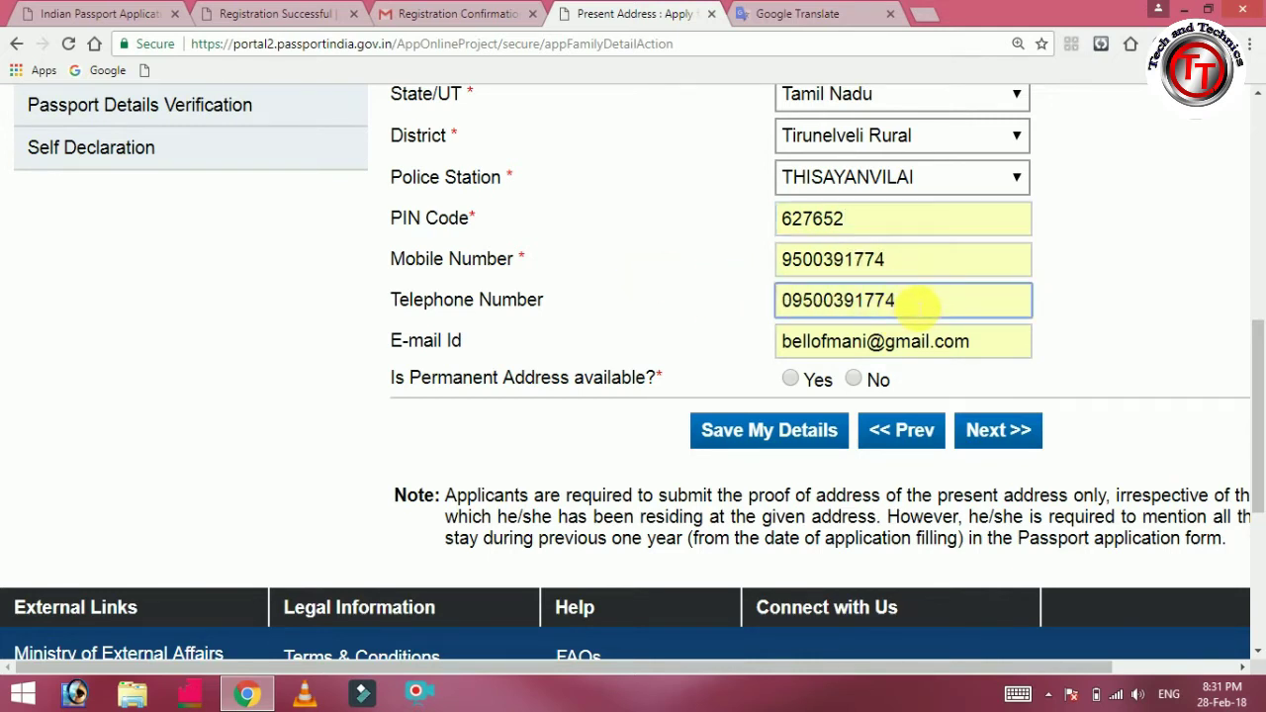
key(BackSpace)
key(BackSpace)
key(BackSpace)
key(BackSpace)
key(BackSpace)
key(BackSpace)
key(BackSpace)
key(BackSpace)
key(BackSpace)
key(BackSpace)
key(BackSpace)
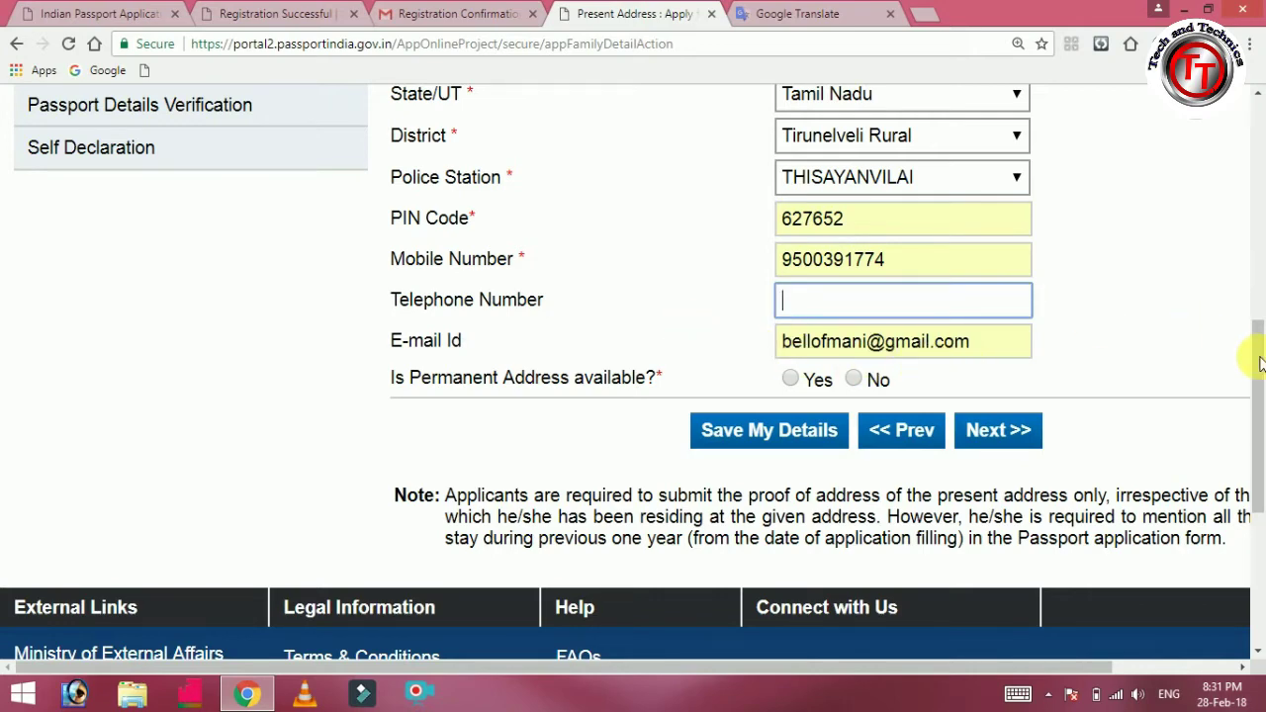
drag(1256, 358, 1261, 412)
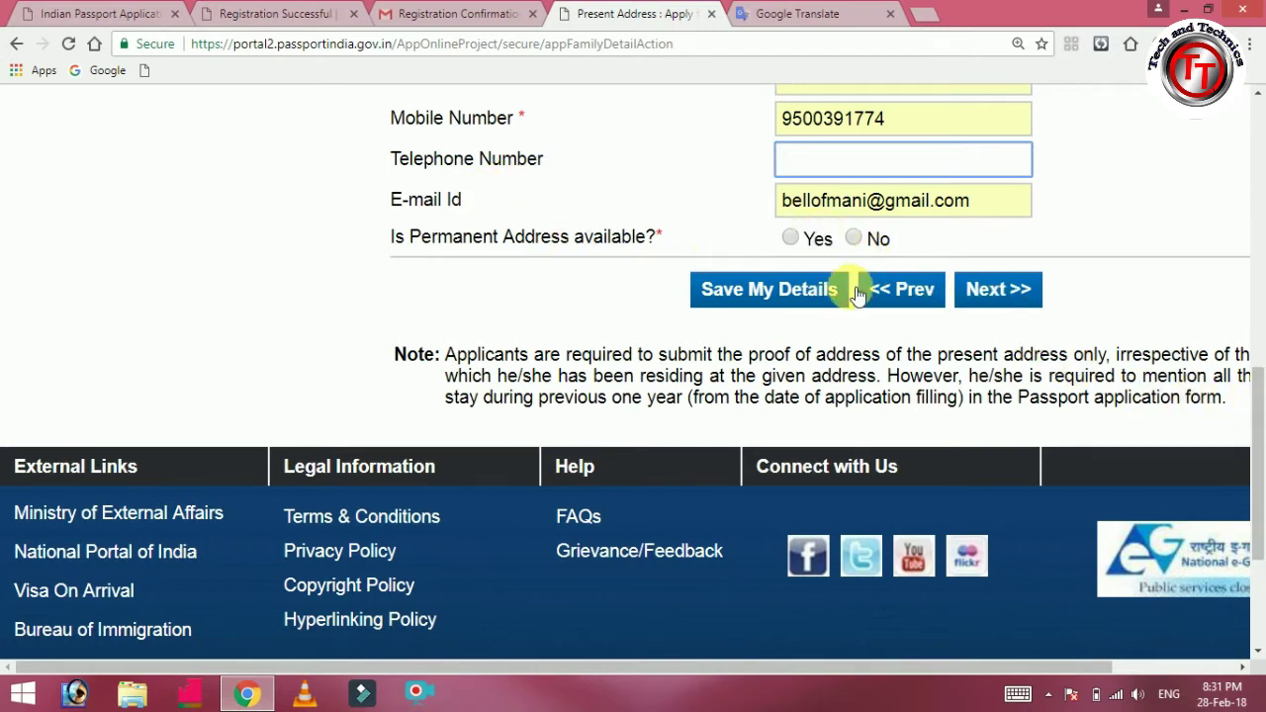
click(791, 238)
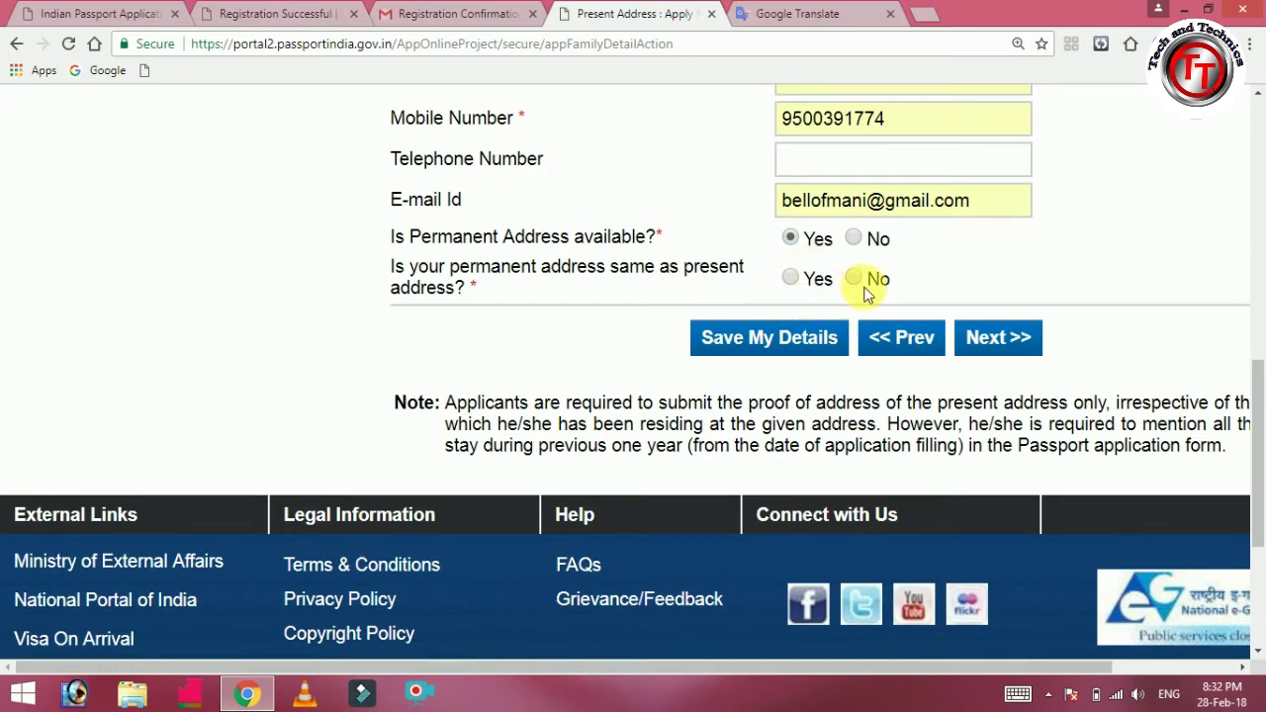
Mark the permanent address as same as present, save, and continue to Emergency Contact.
click(792, 278)
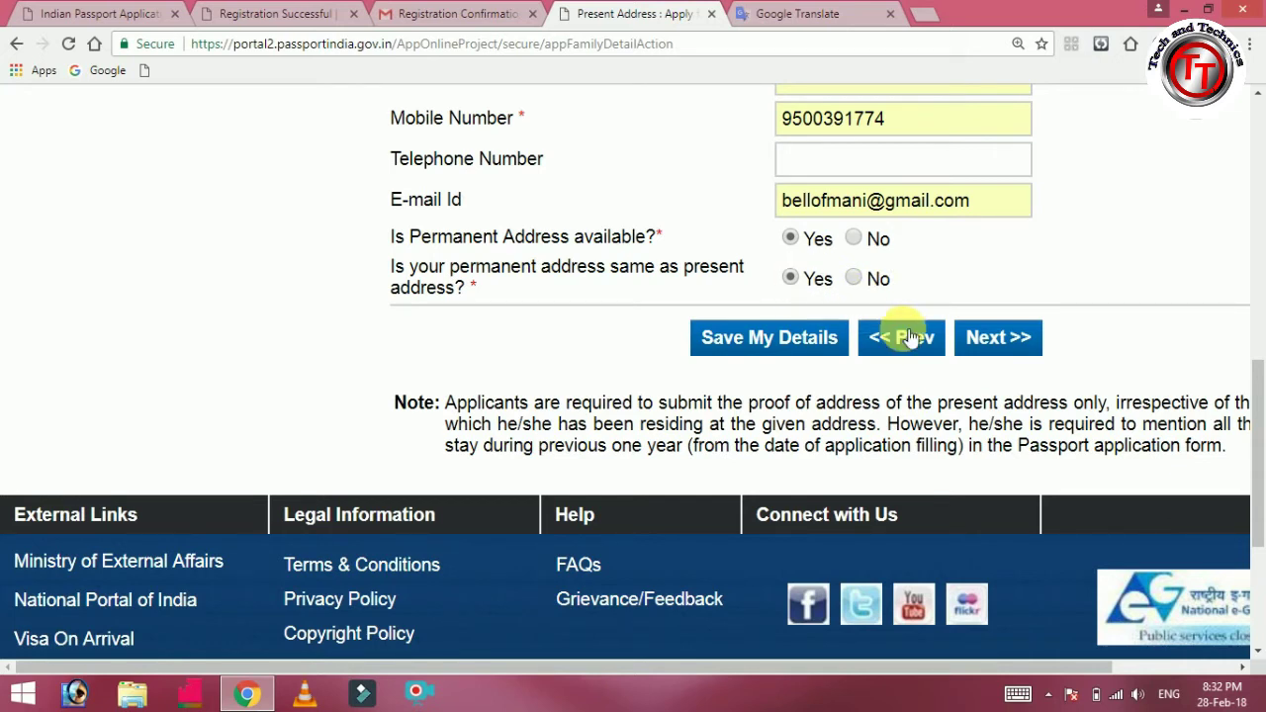
click(796, 337)
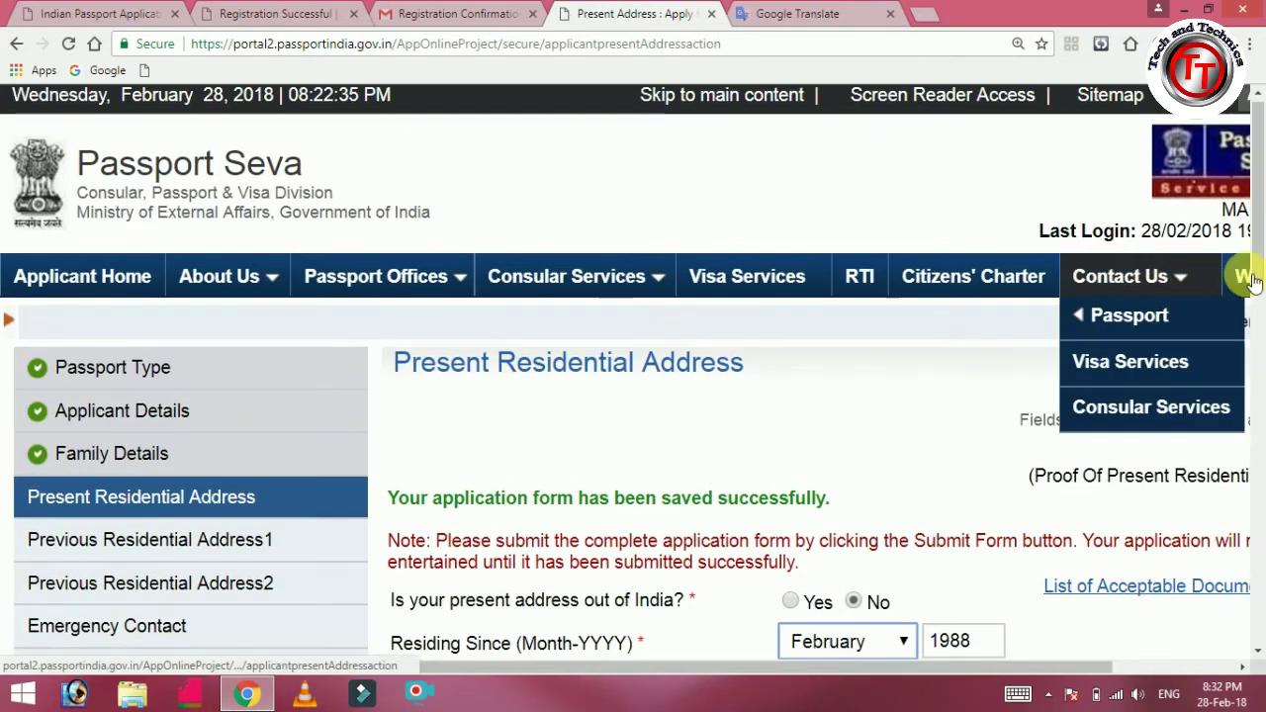
drag(1258, 274, 1258, 547)
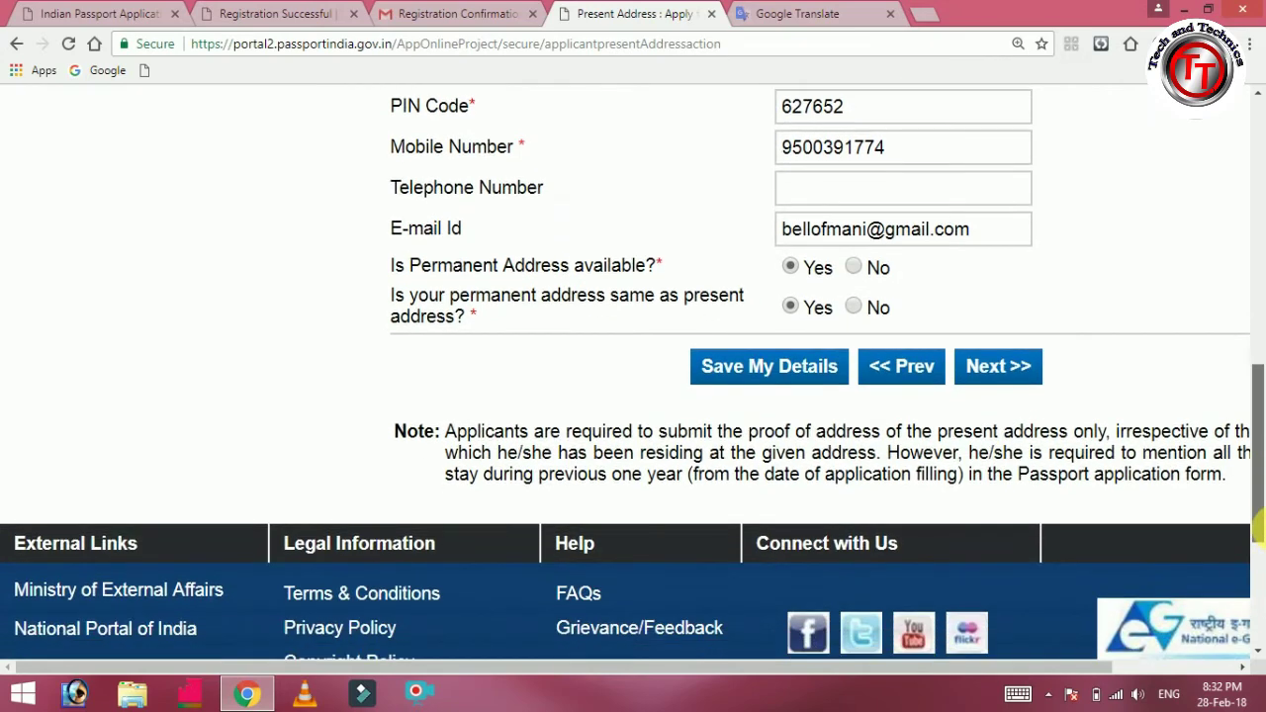
click(1001, 370)
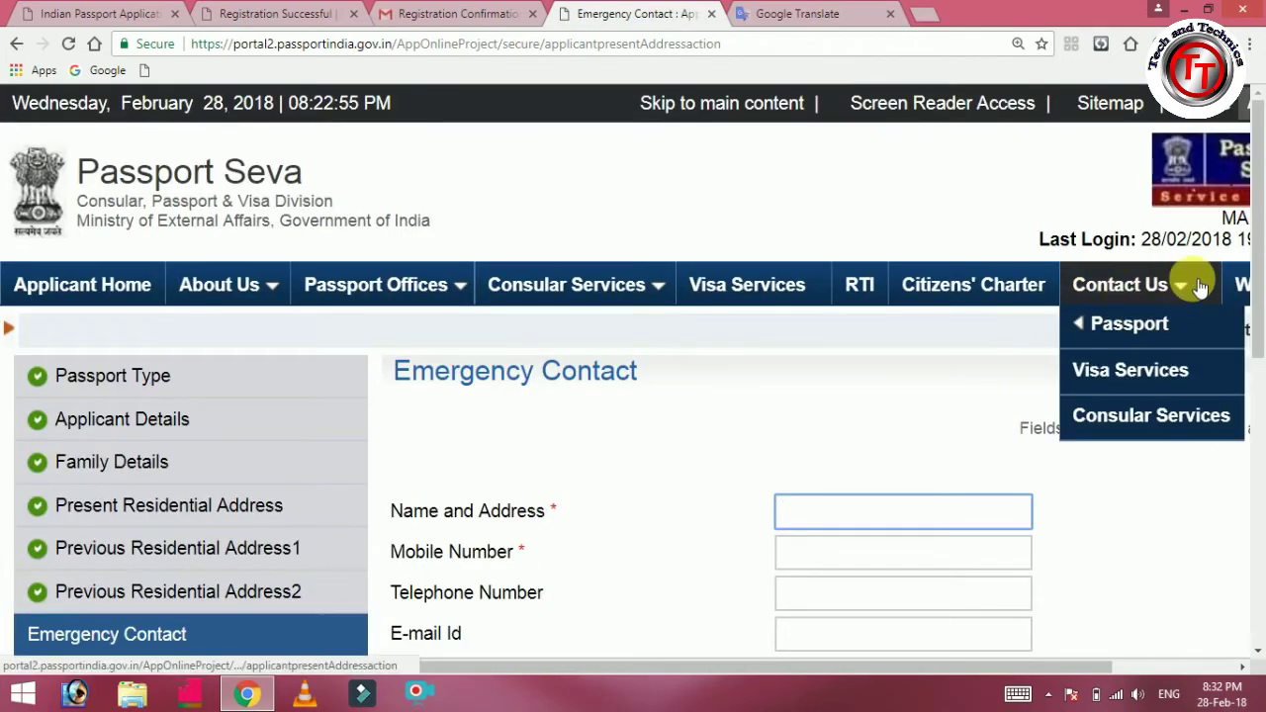
Enter the emergency contact's name and mobile number, then continue to the Identity Certificate page.
drag(1258, 272, 1252, 361)
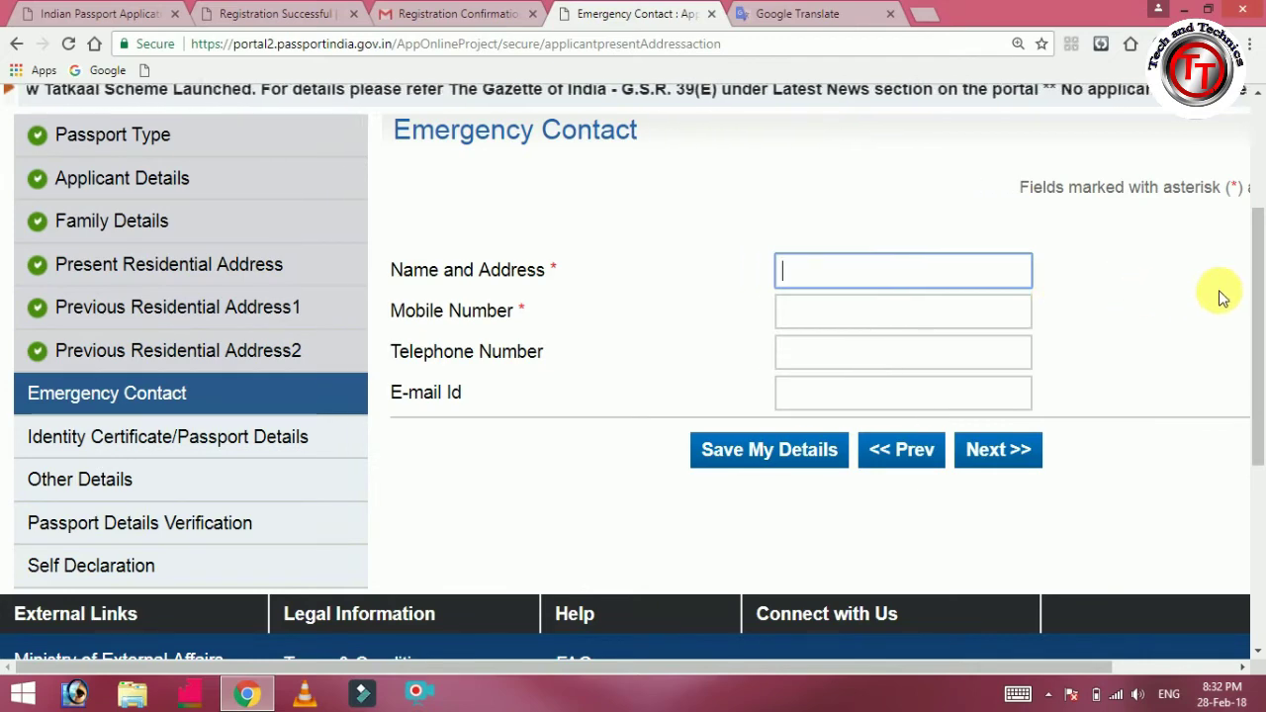
scroll(1259, 282, down, 1)
scroll(1260, 282, down, 1)
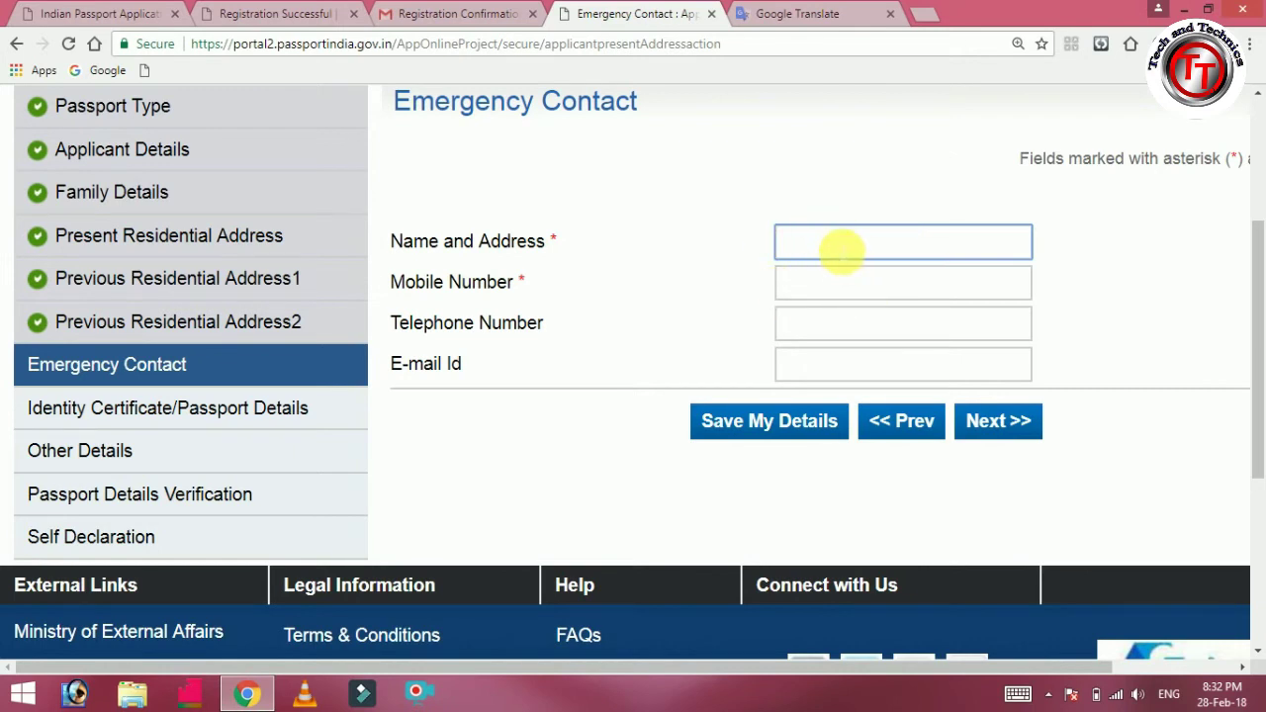
click(839, 246)
text(murugan)
click(840, 287)
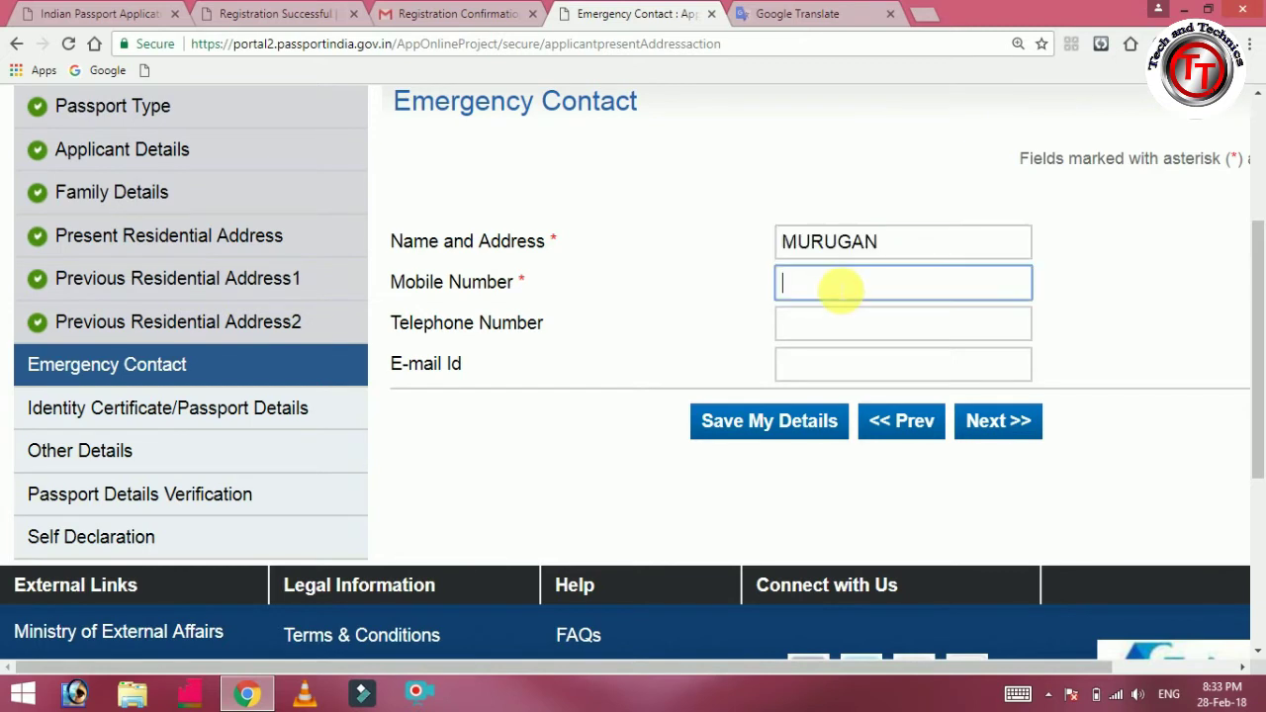
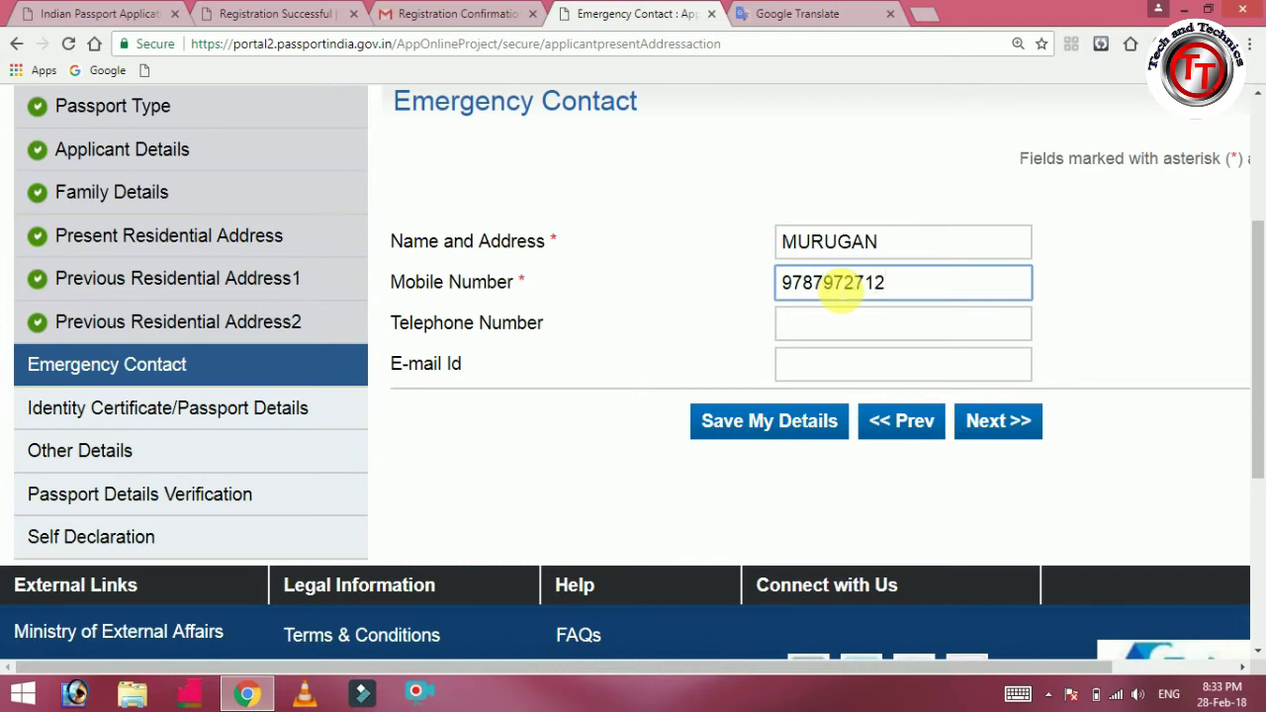
click(1021, 427)
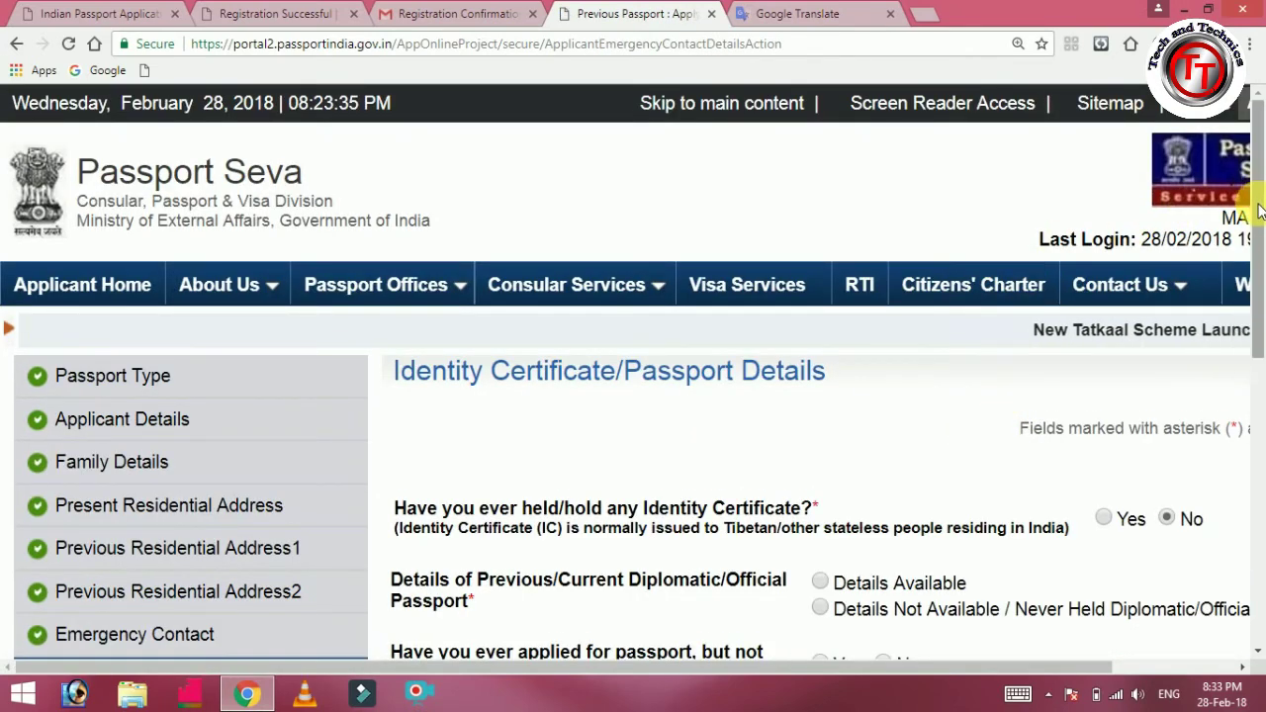
Mark diplomatic/official passport as 'Details Not Available / Never Held', answer No to applied-but-not-issued, and continue.
drag(1260, 203, 1258, 288)
drag(1257, 297, 1256, 299)
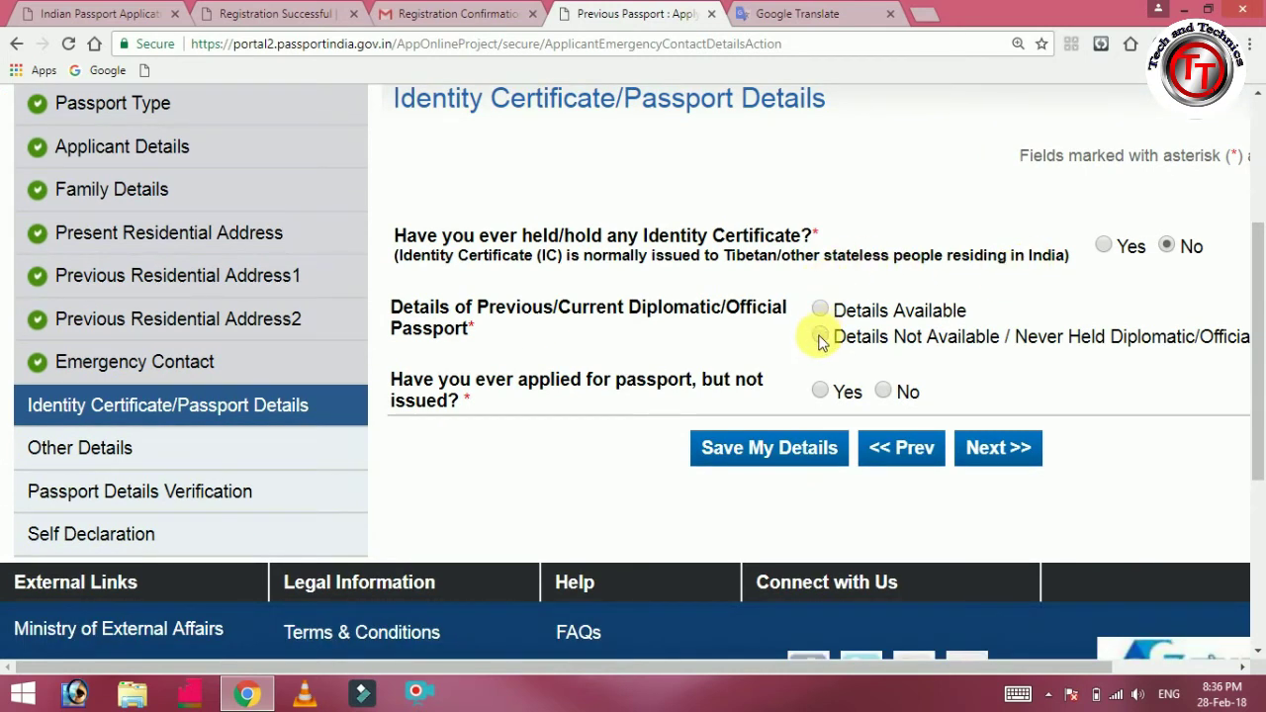
click(822, 338)
click(884, 391)
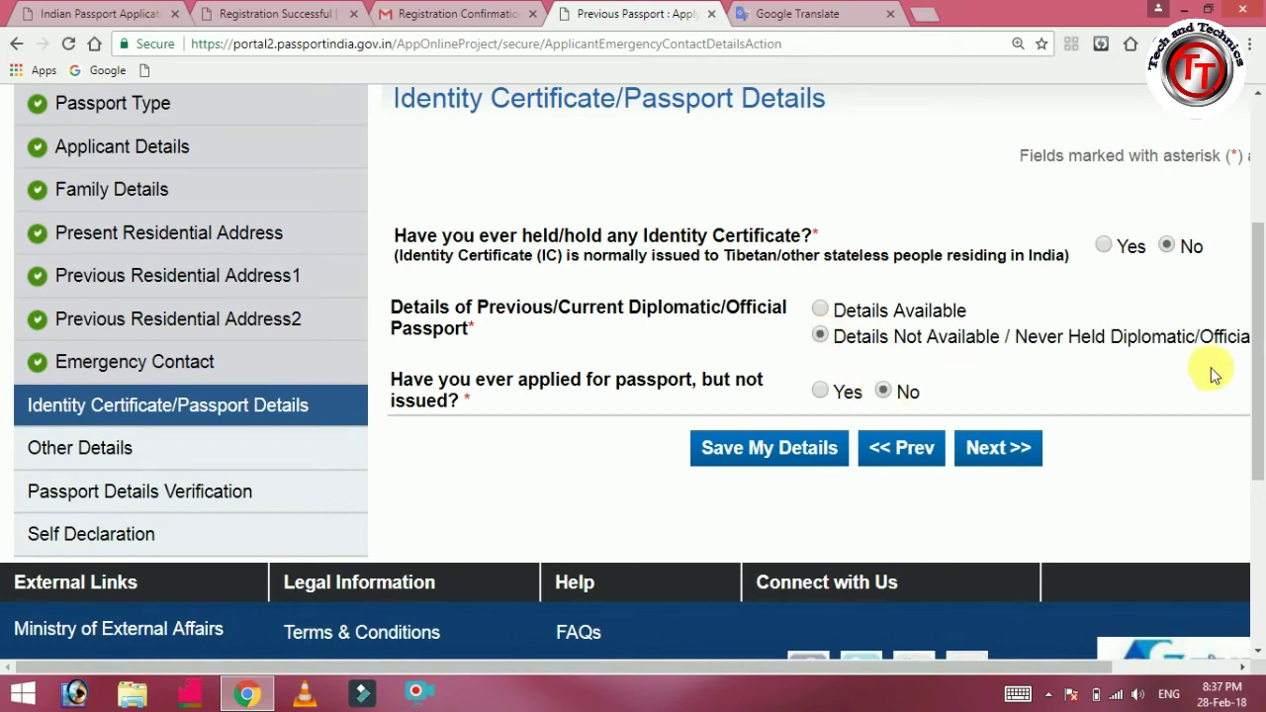
scroll(1259, 361, down, 1)
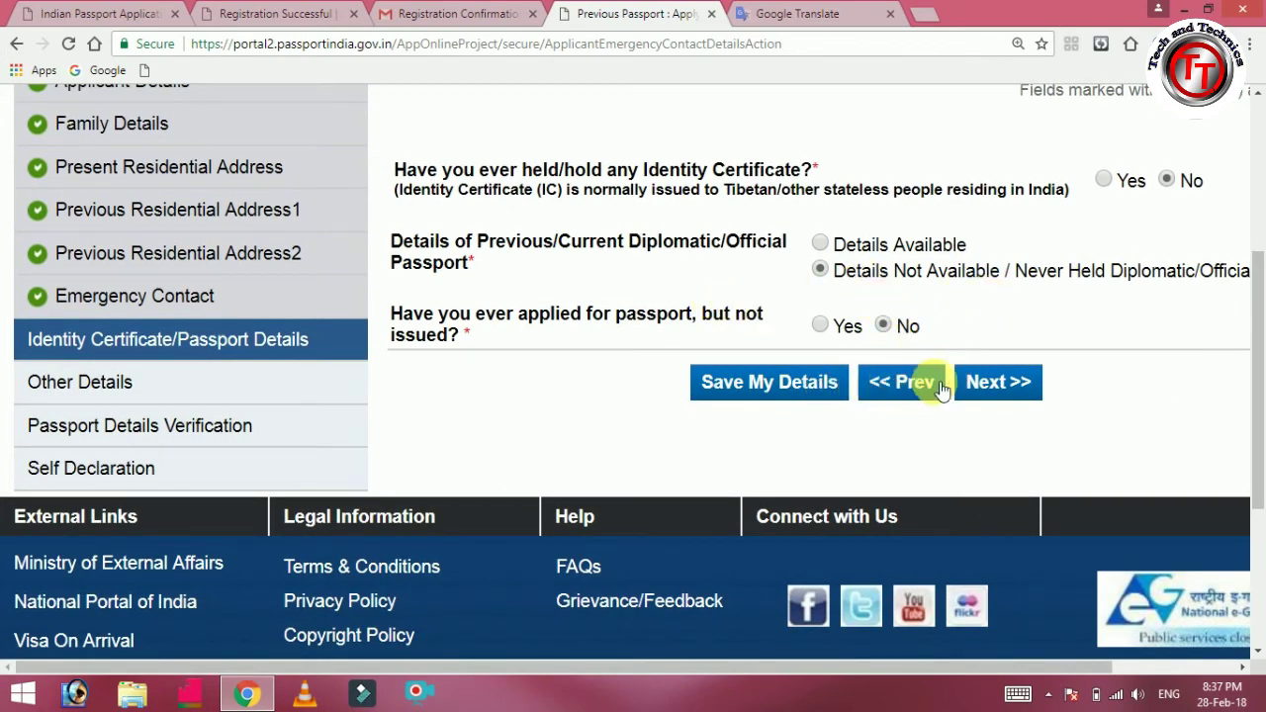
click(974, 386)
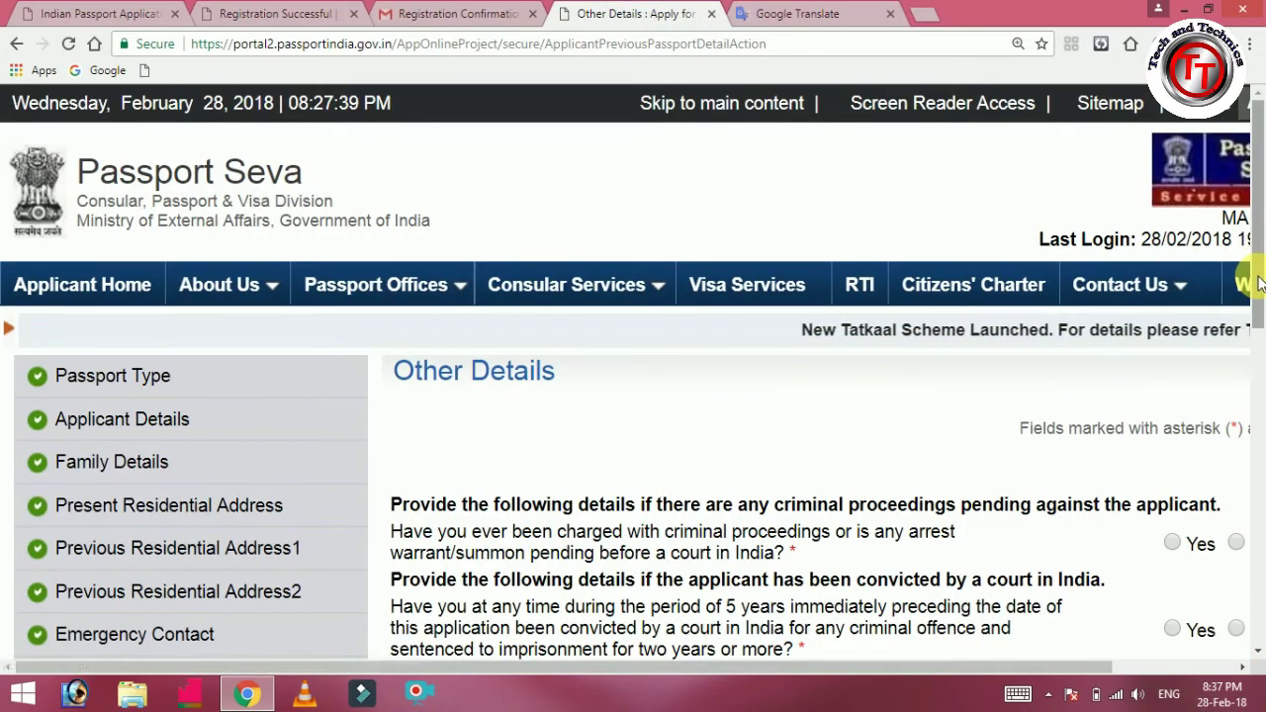
Answer No to criminal proceedings, conviction, passport refusal, impoundment, asylum and Emergency Certificate, then continue.
drag(1256, 284, 1261, 400)
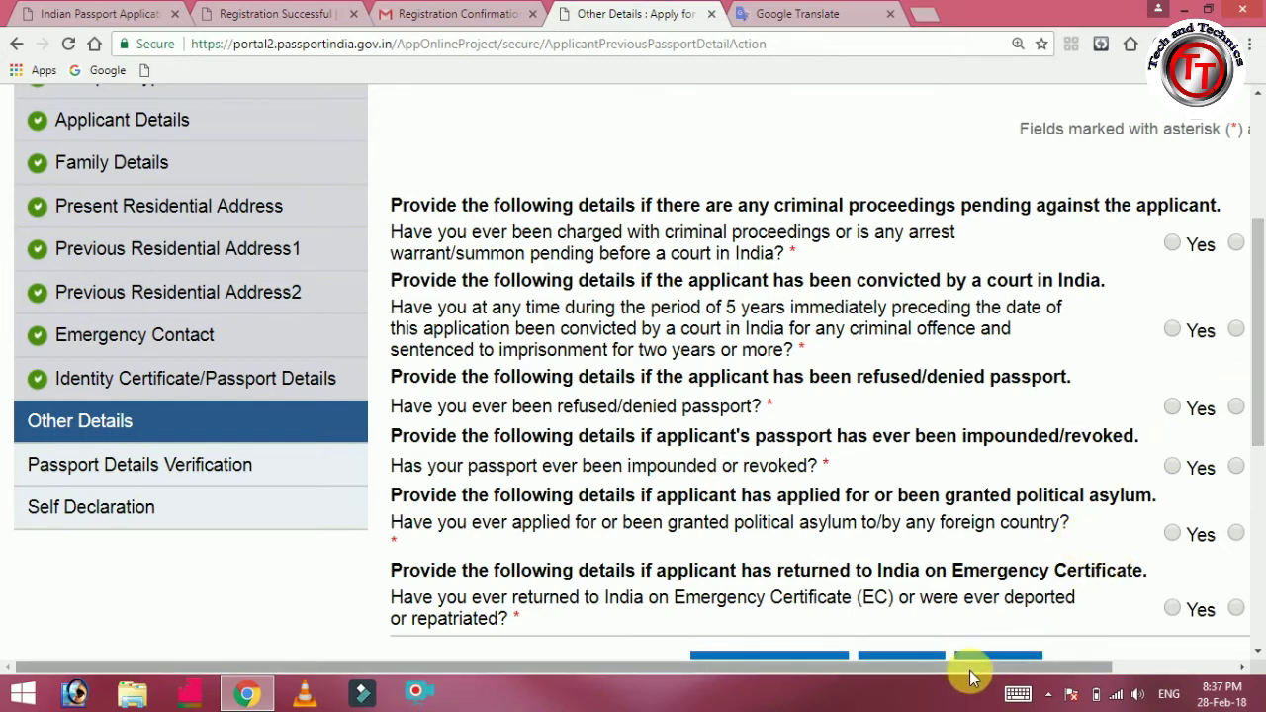
drag(970, 670, 1041, 676)
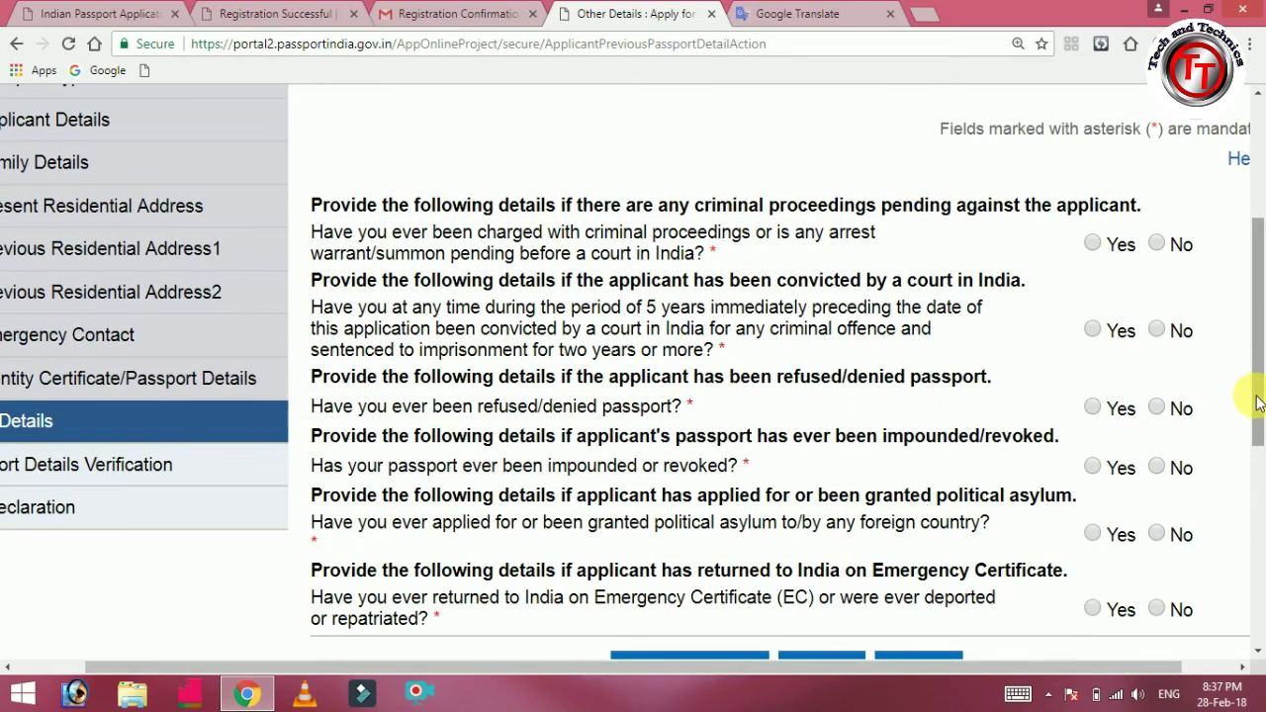
drag(1258, 401, 1258, 423)
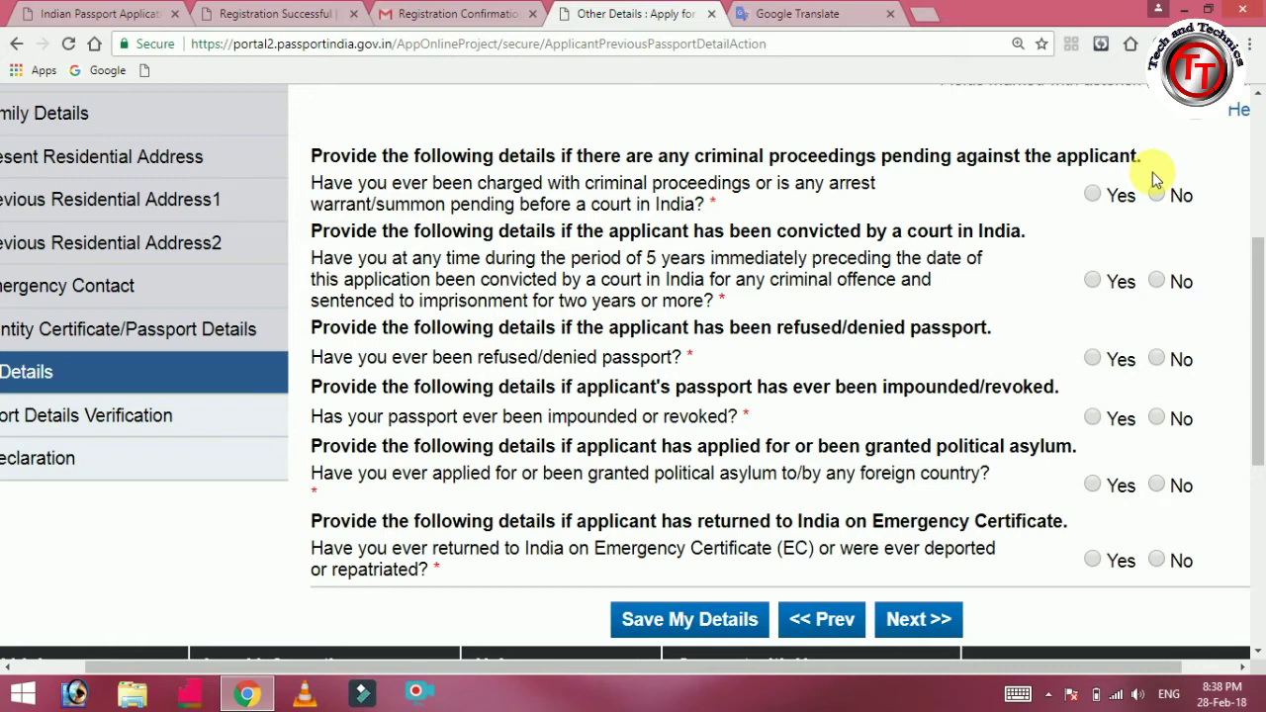
click(1156, 195)
click(1156, 282)
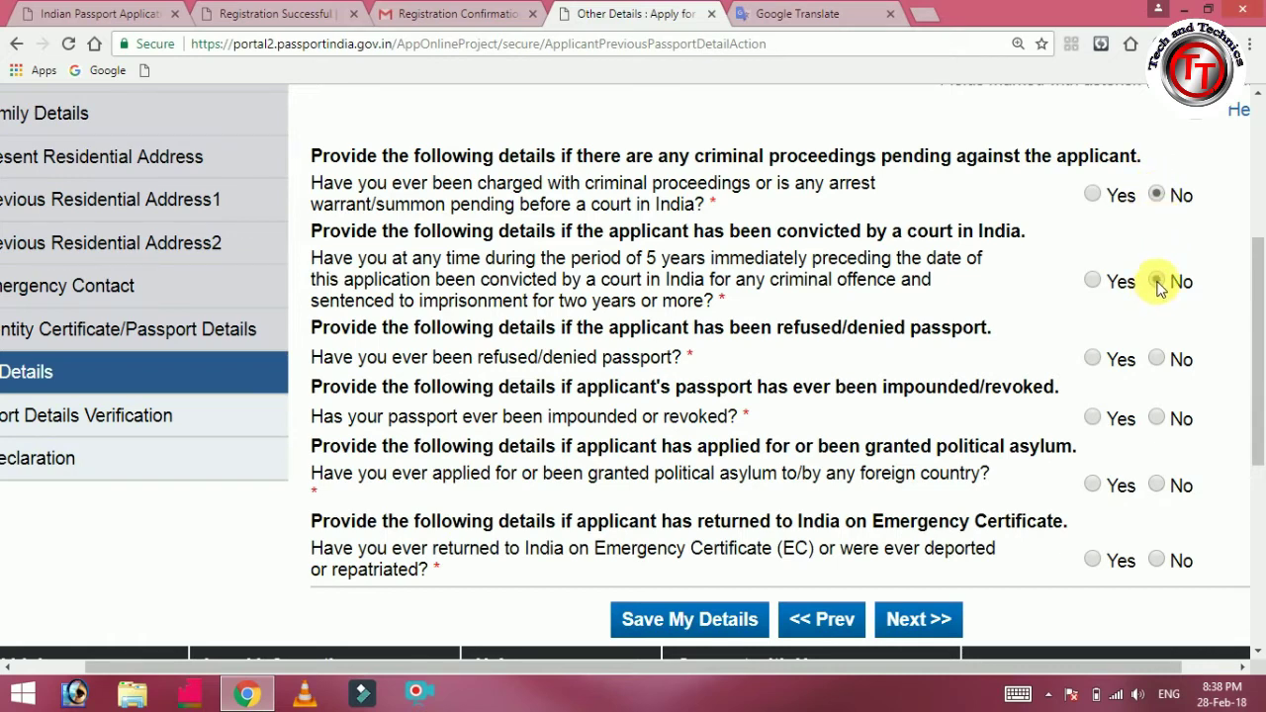
click(1158, 359)
click(1156, 418)
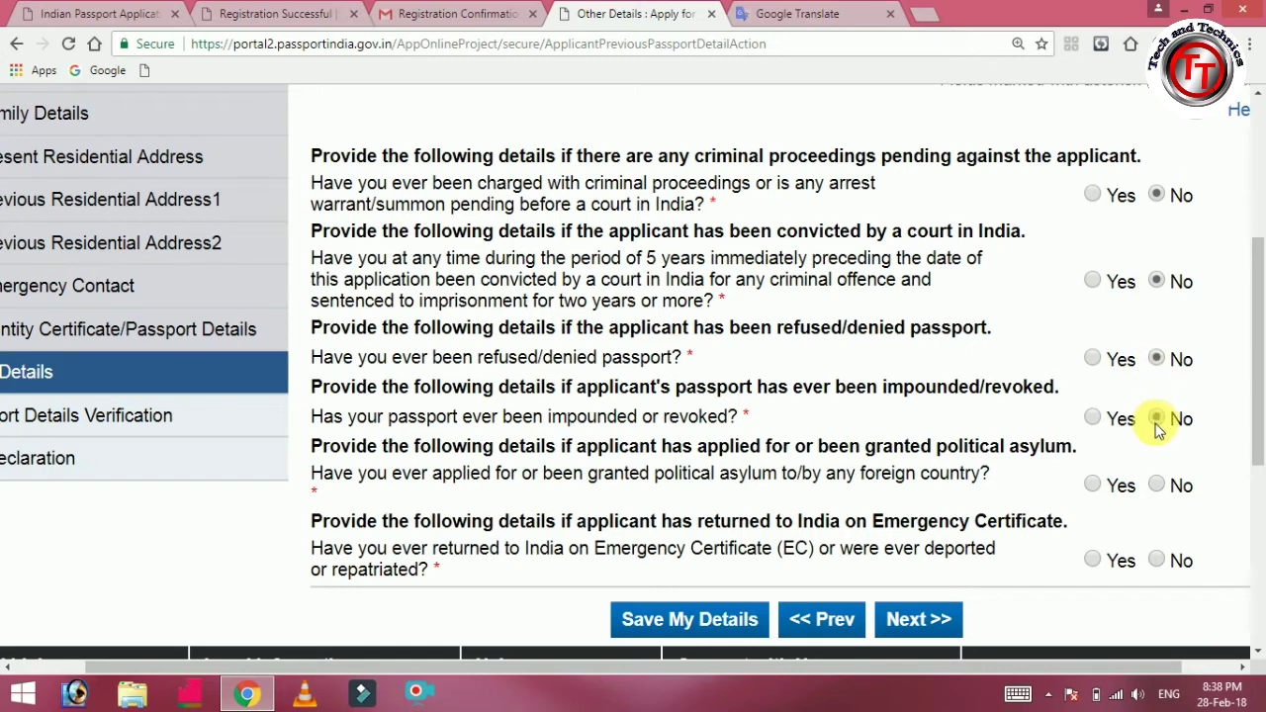
click(1158, 486)
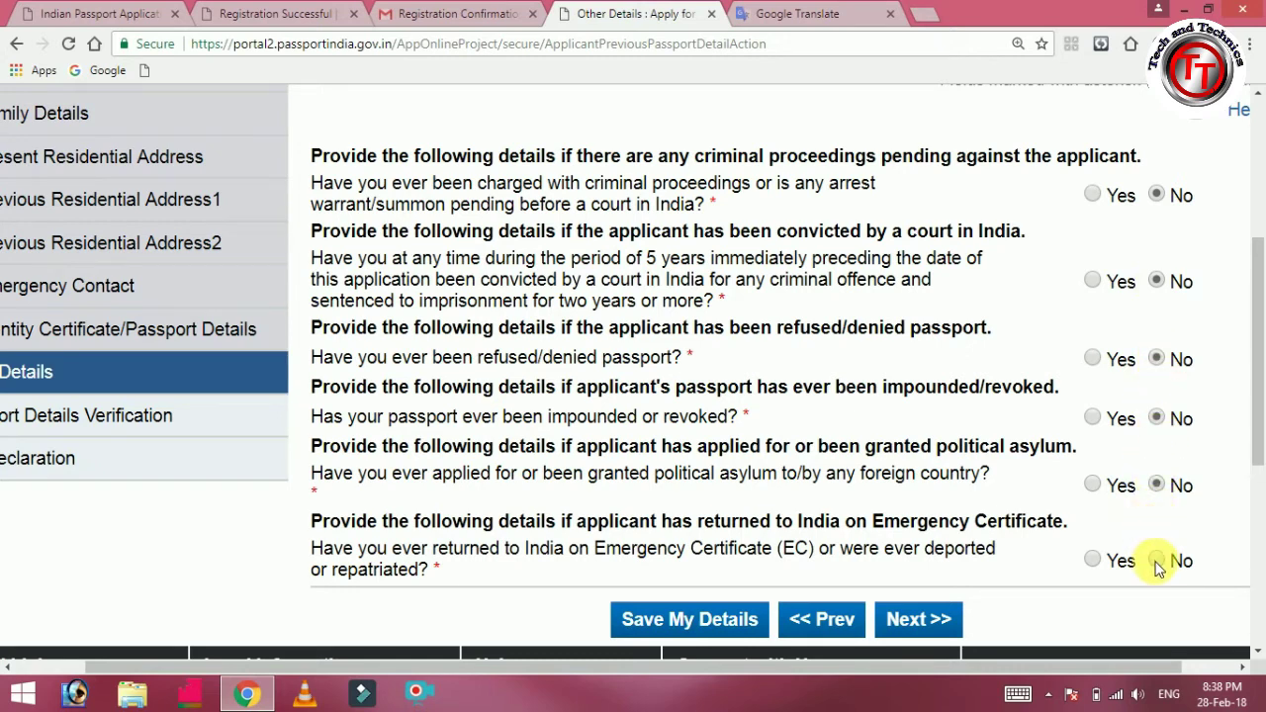
click(1156, 560)
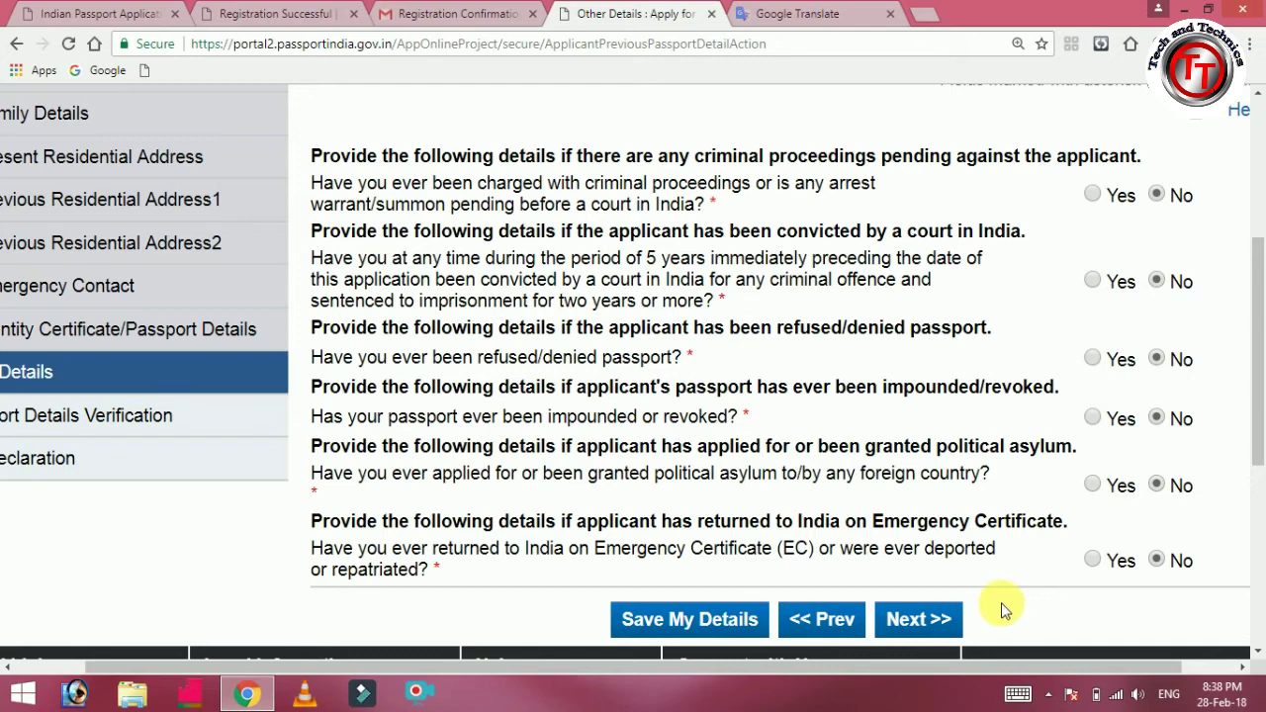
click(936, 621)
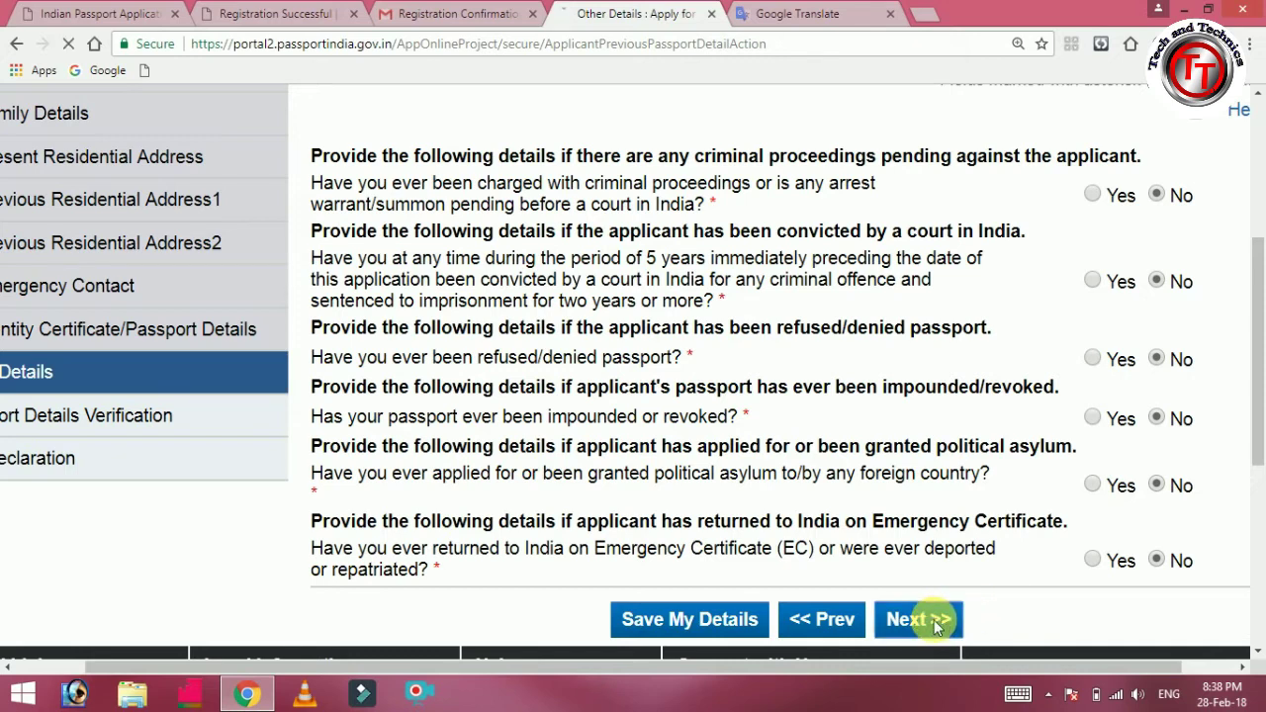